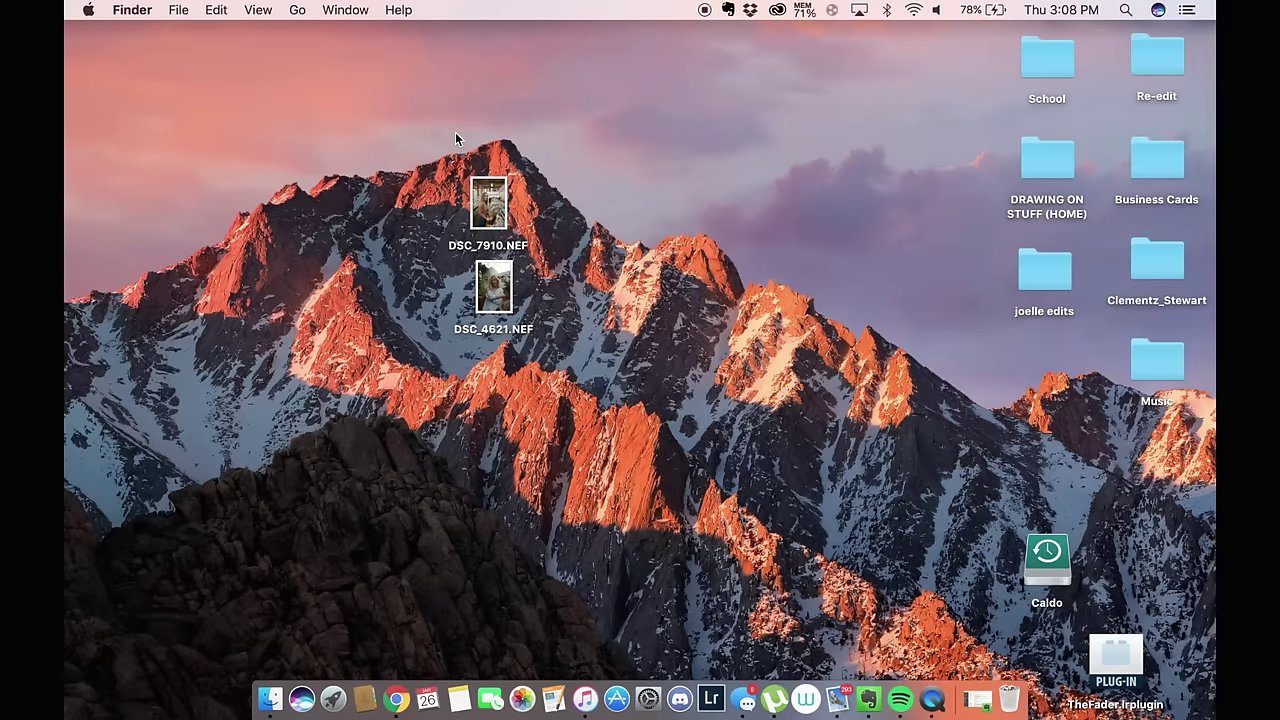
Launch Lightroom 5 from the Dock, opening the empty 'Youtube tutorial' catalog.
left_click(711, 698)
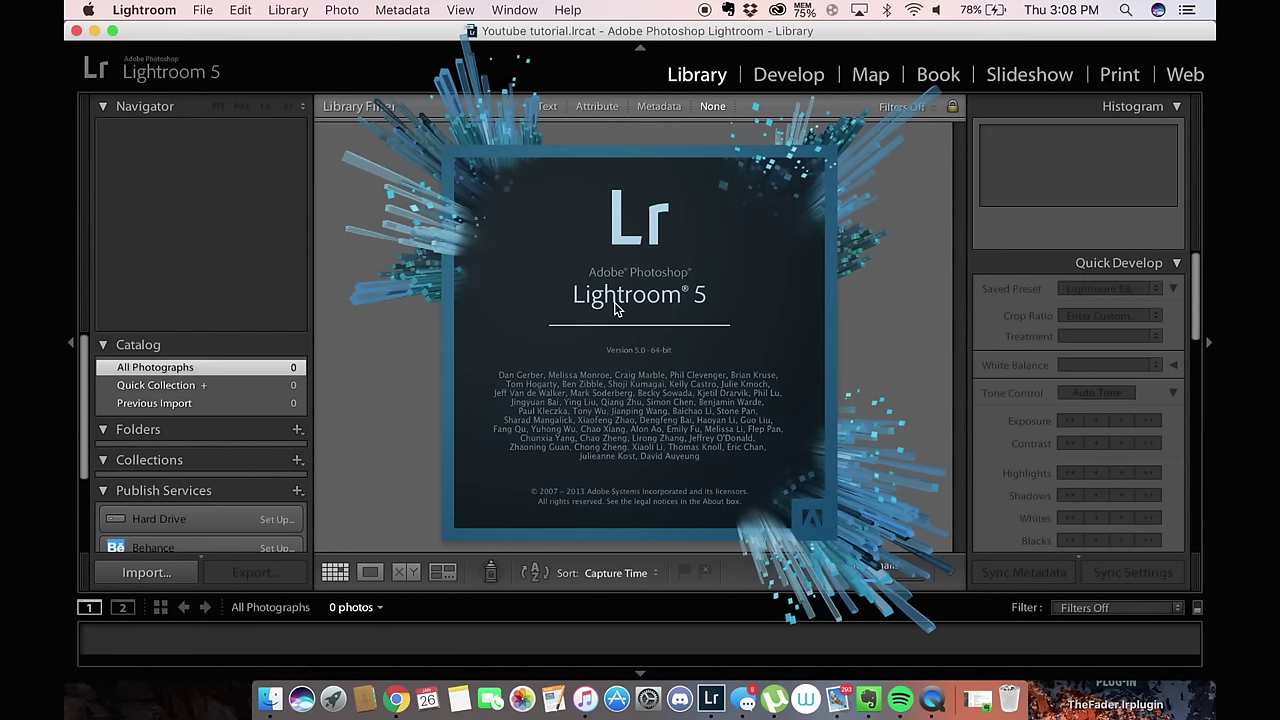
Add the two Desktop NEF photos to the catalog and open DSC_4621.NEF in Develop.
left_click(201, 8)
left_click(254, 146)
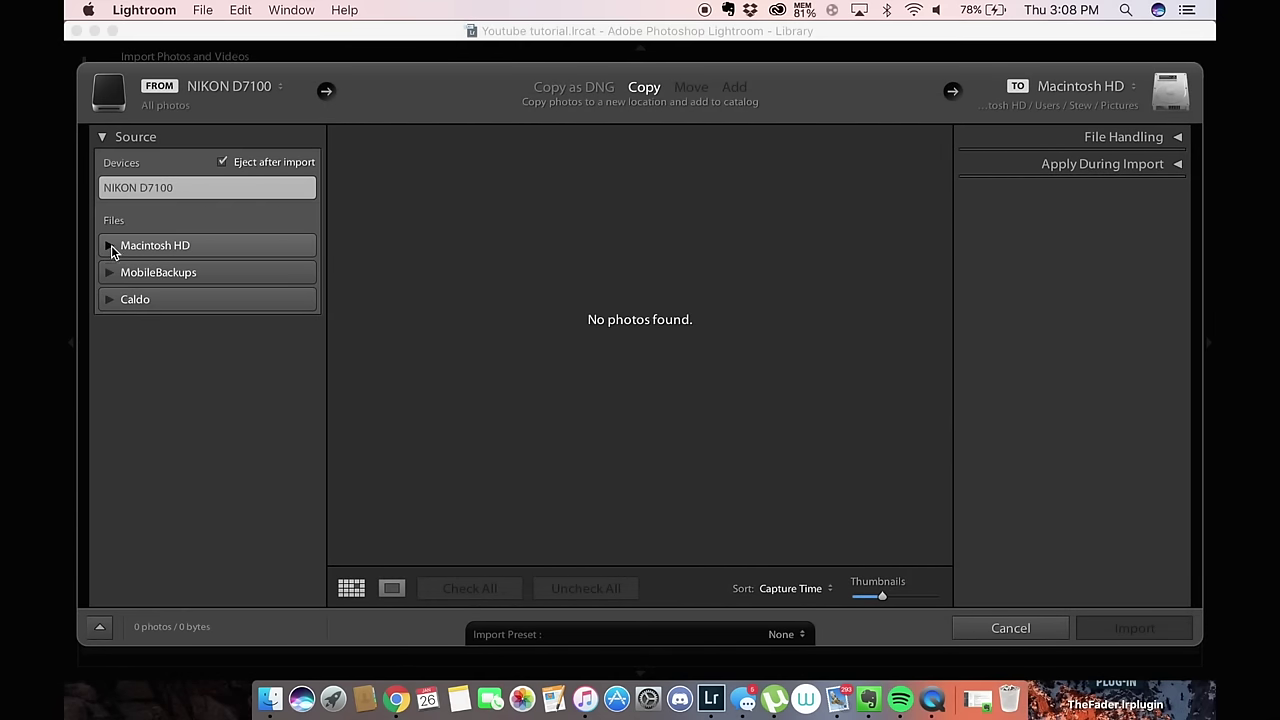
left_click(111, 245)
left_click(118, 337)
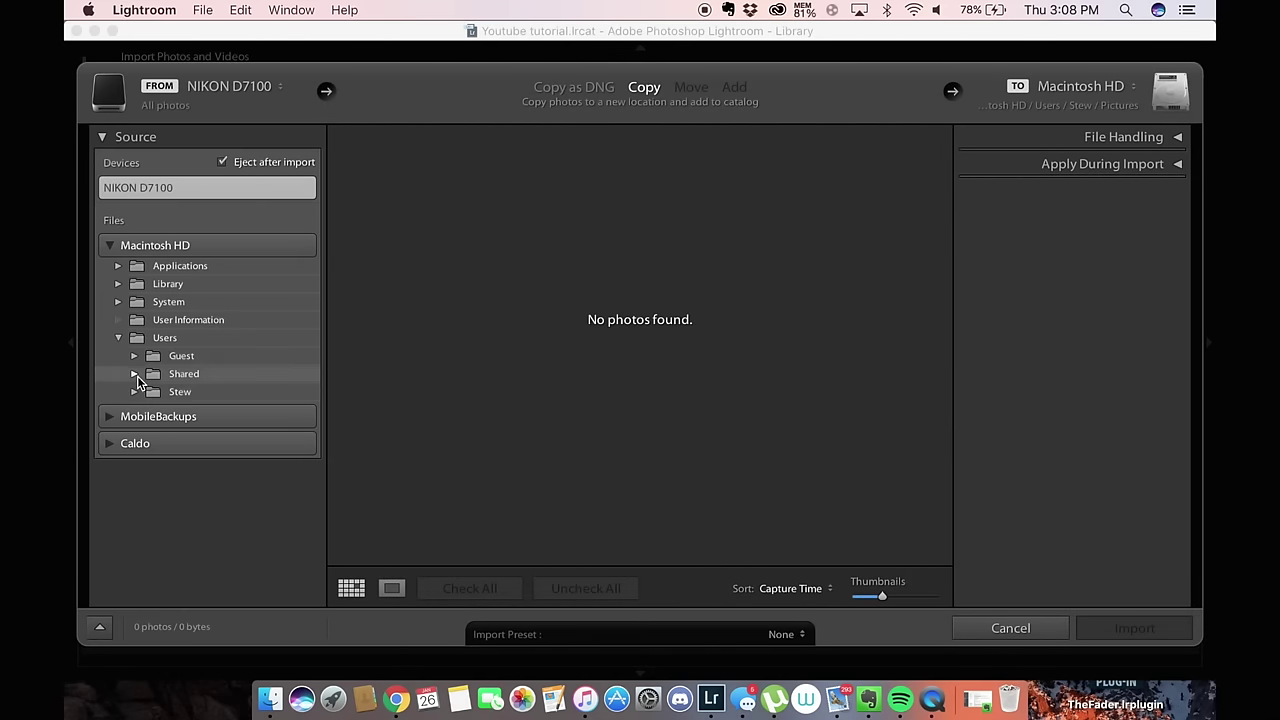
left_click(134, 391)
left_click(181, 446)
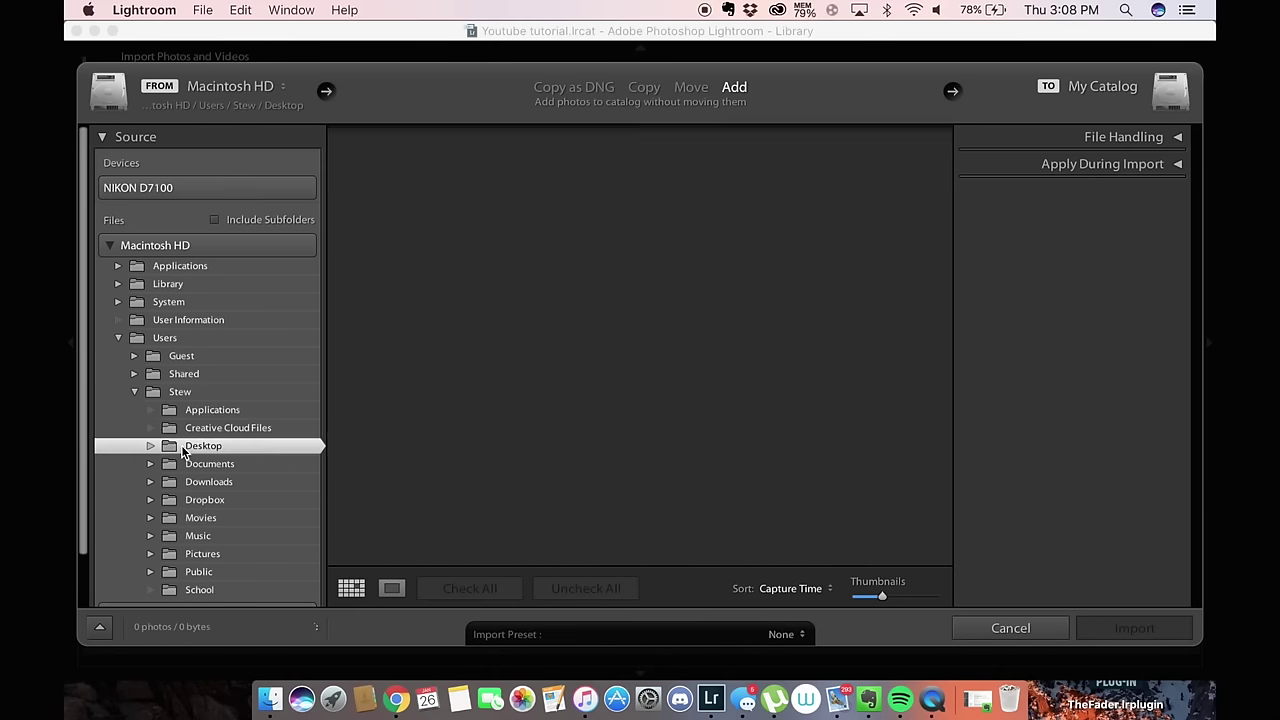
left_click(1108, 630)
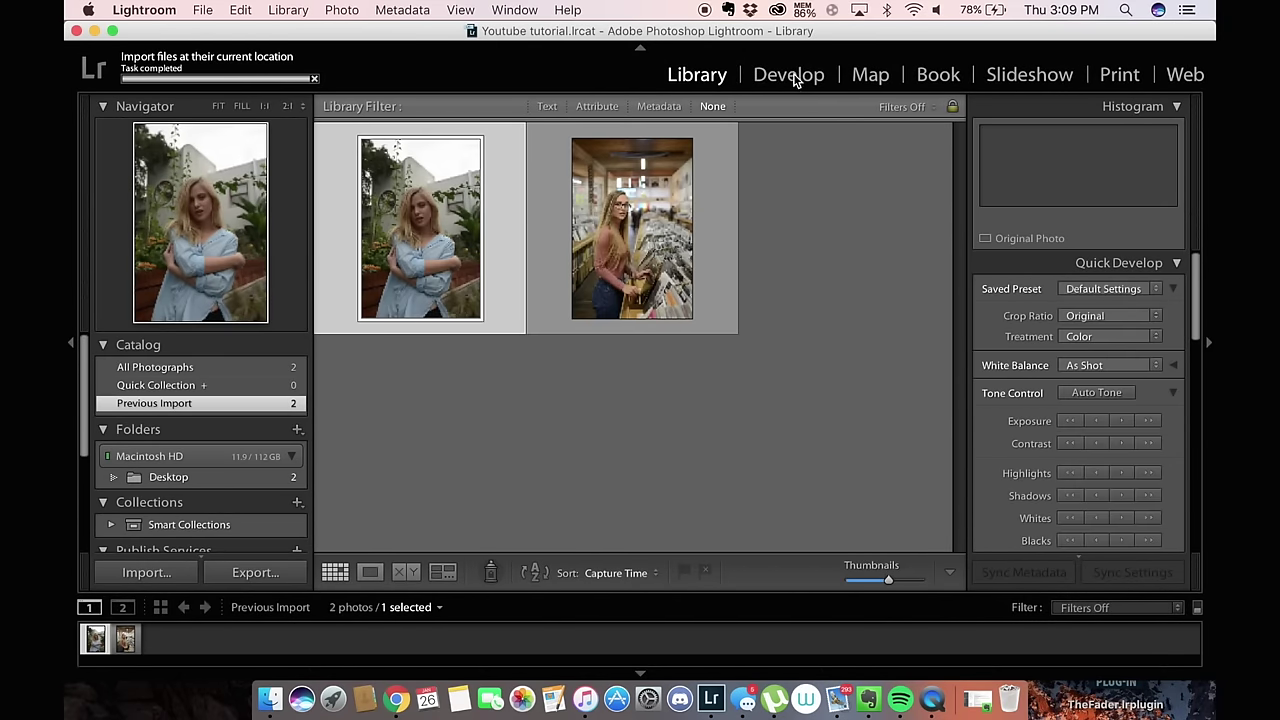
left_click(799, 78)
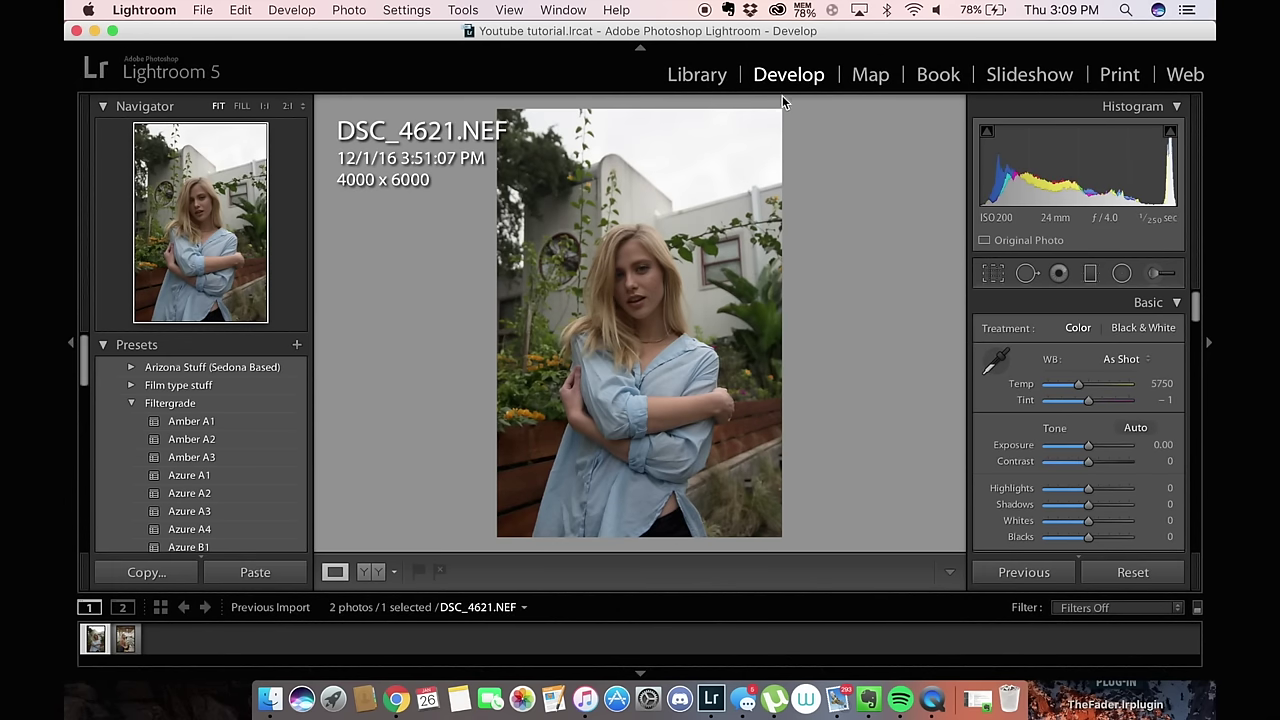
Browse the Develop panels for DSC_4621.NEF and switch Lightroom to full-screen mode.
scroll(1062, 438, "down", 8)
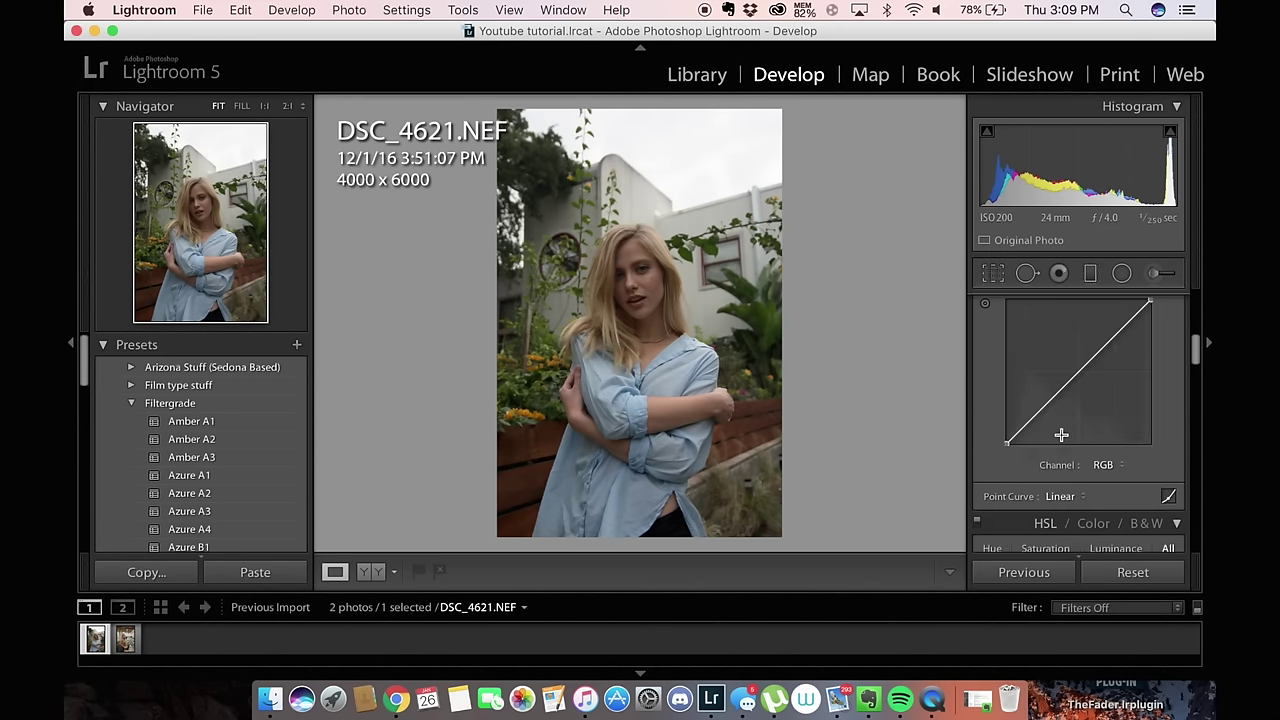
scroll(1062, 435, "up", 8)
scroll(1062, 435, "down", 10)
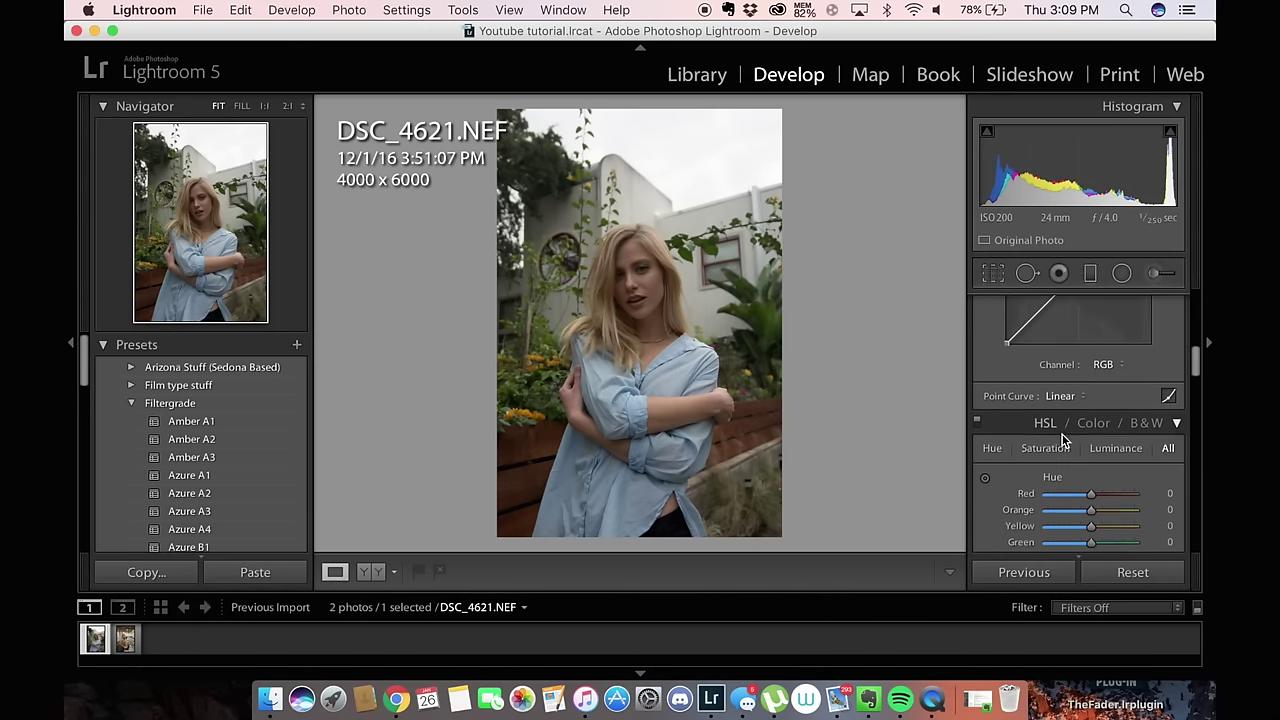
scroll(1063, 440, "down", 5)
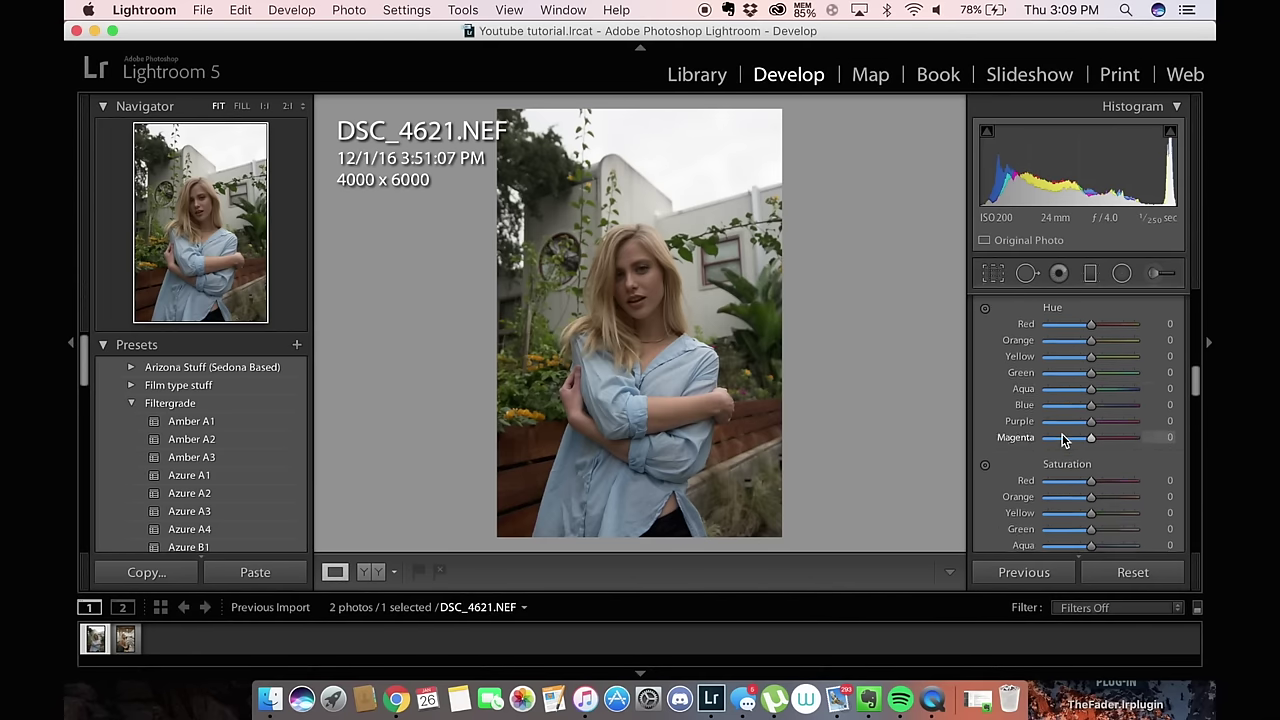
scroll(1063, 440, "down", 10)
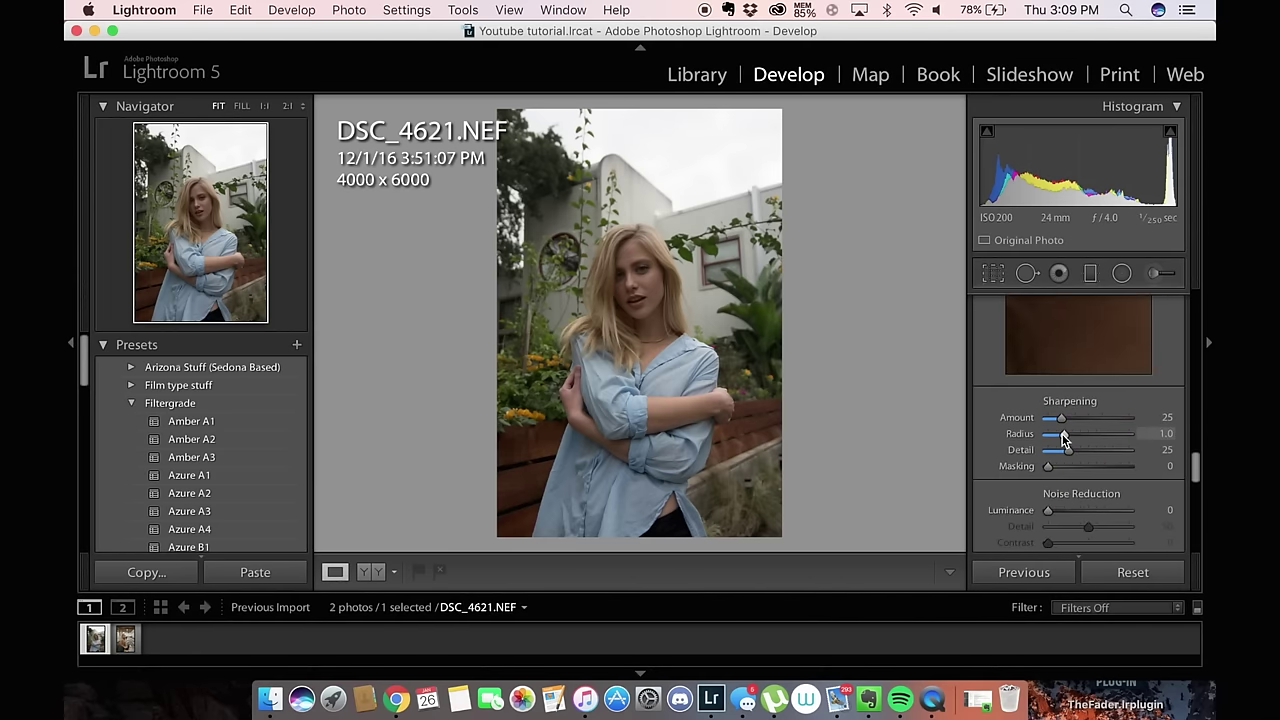
scroll(1063, 438, "down", 10)
scroll(1062, 440, "up", 20)
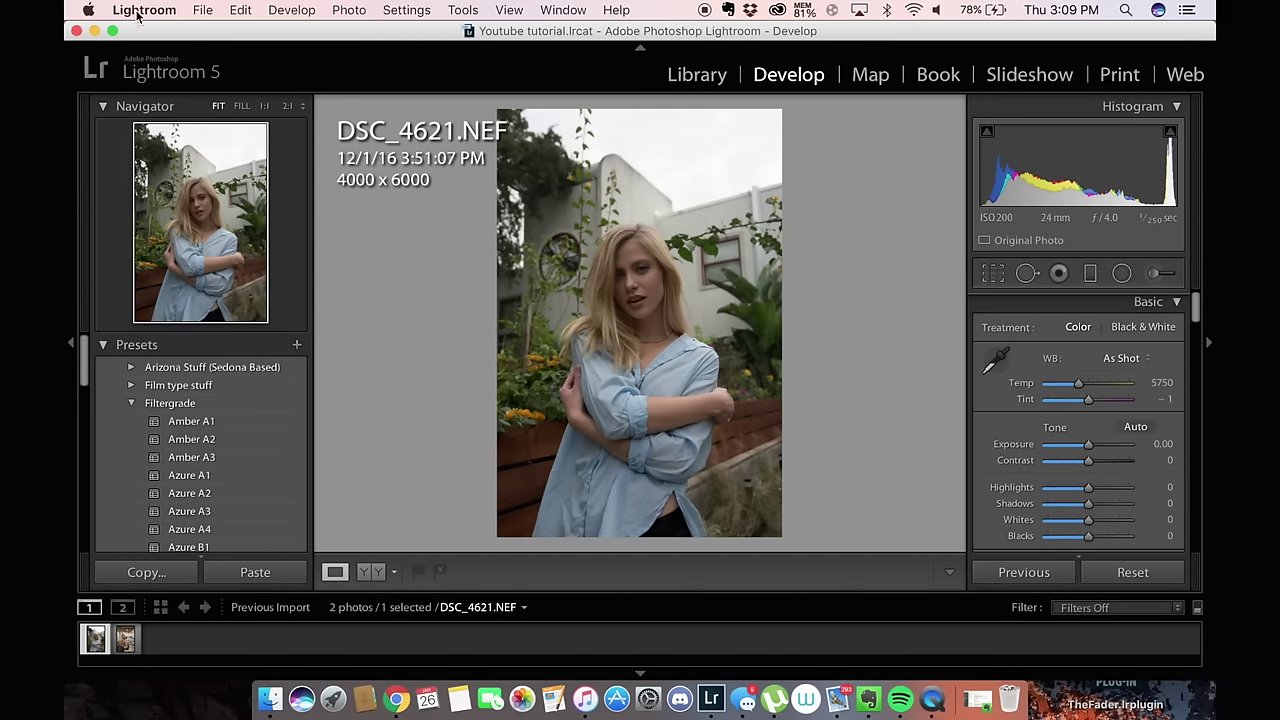
key("f")
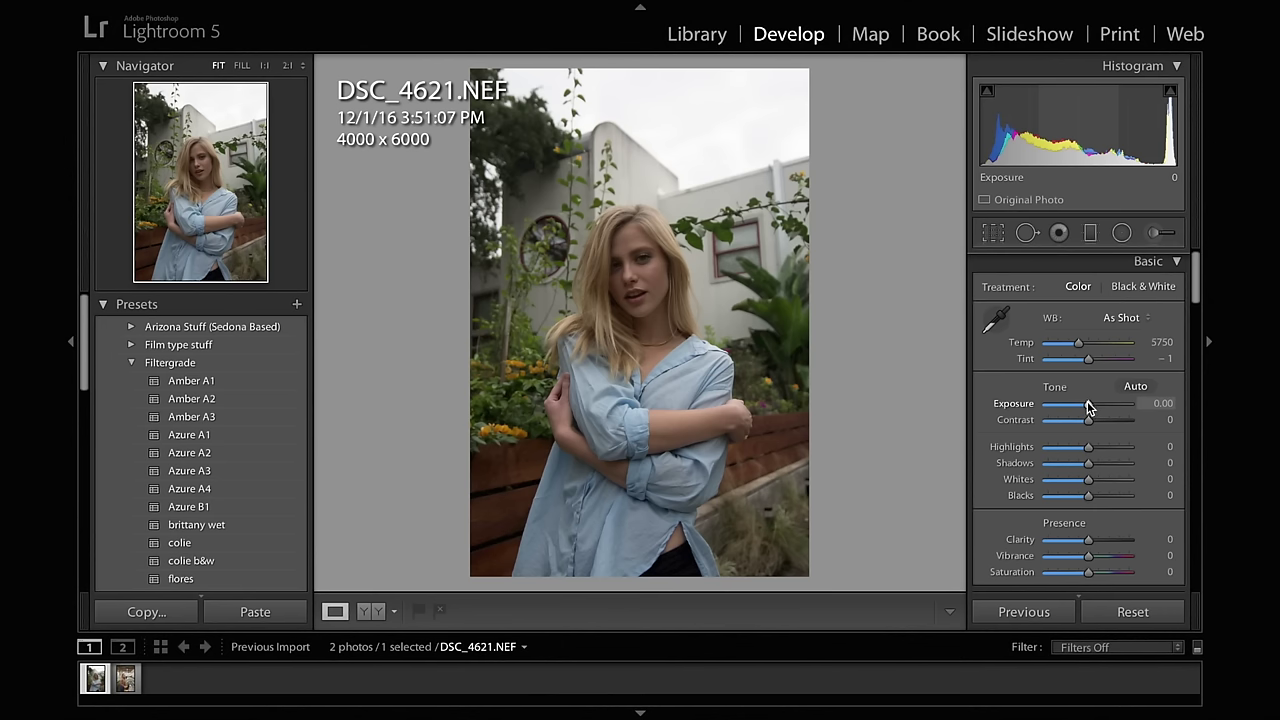
Set DSC_4621's Exposure to +0.70 in the Basic panel, overshooting to +0.90 first.
left_click_drag(1088, 405, 1097, 408)
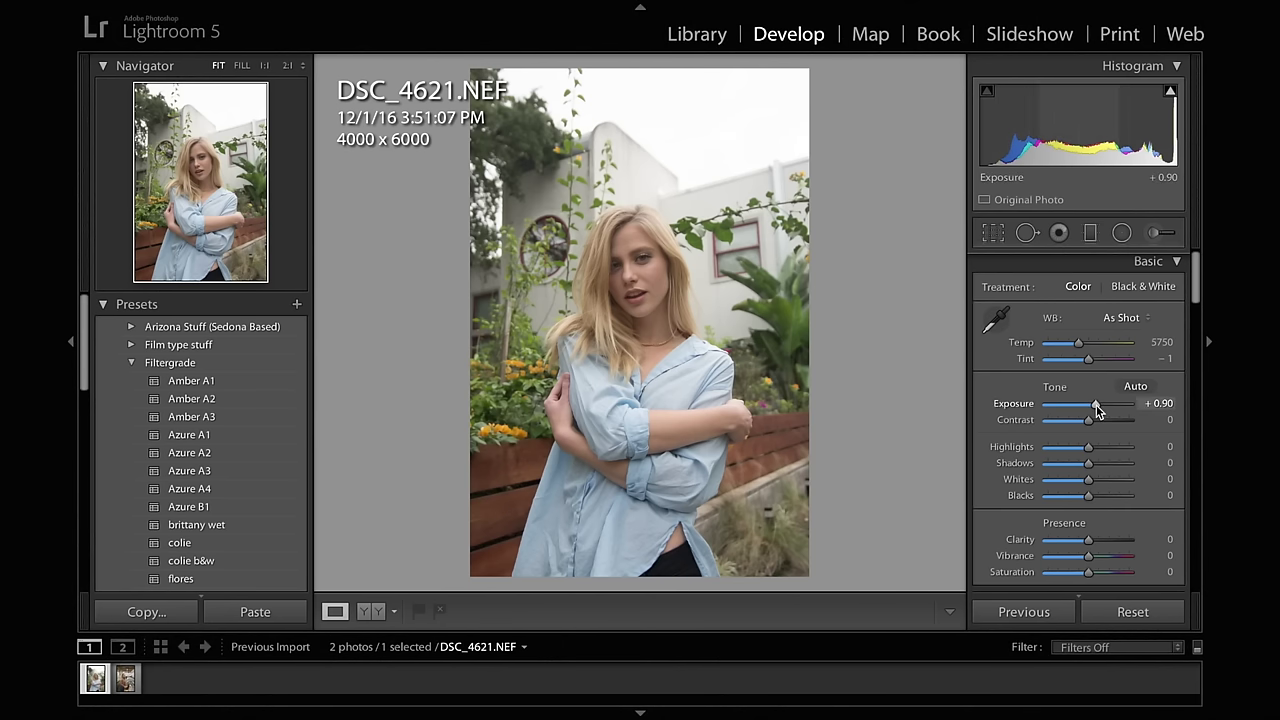
left_click_drag(1095, 405, 1094, 404)
scroll(1105, 442, "down", 2)
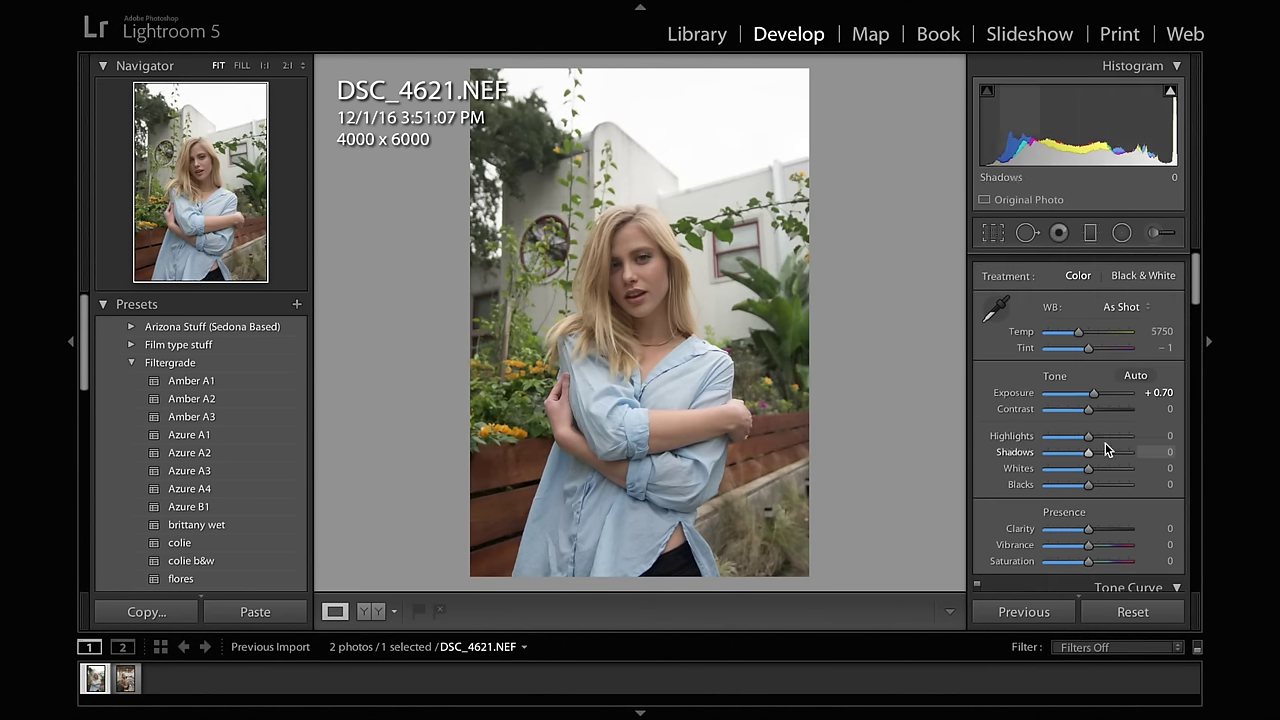
scroll(1092, 380, "down", 1)
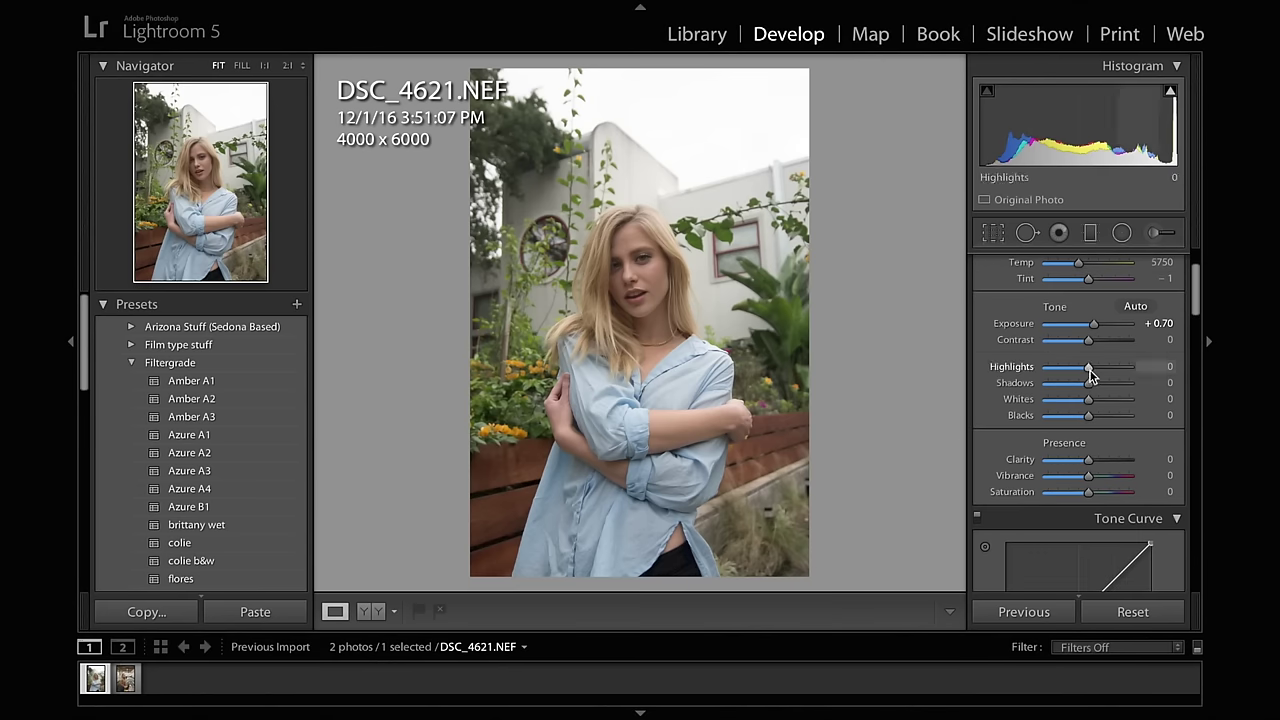
Set Highlights +32, Shadows +33, Whites −15 and Blacks −54, then compare Before/After.
left_click_drag(1089, 368, 1100, 400)
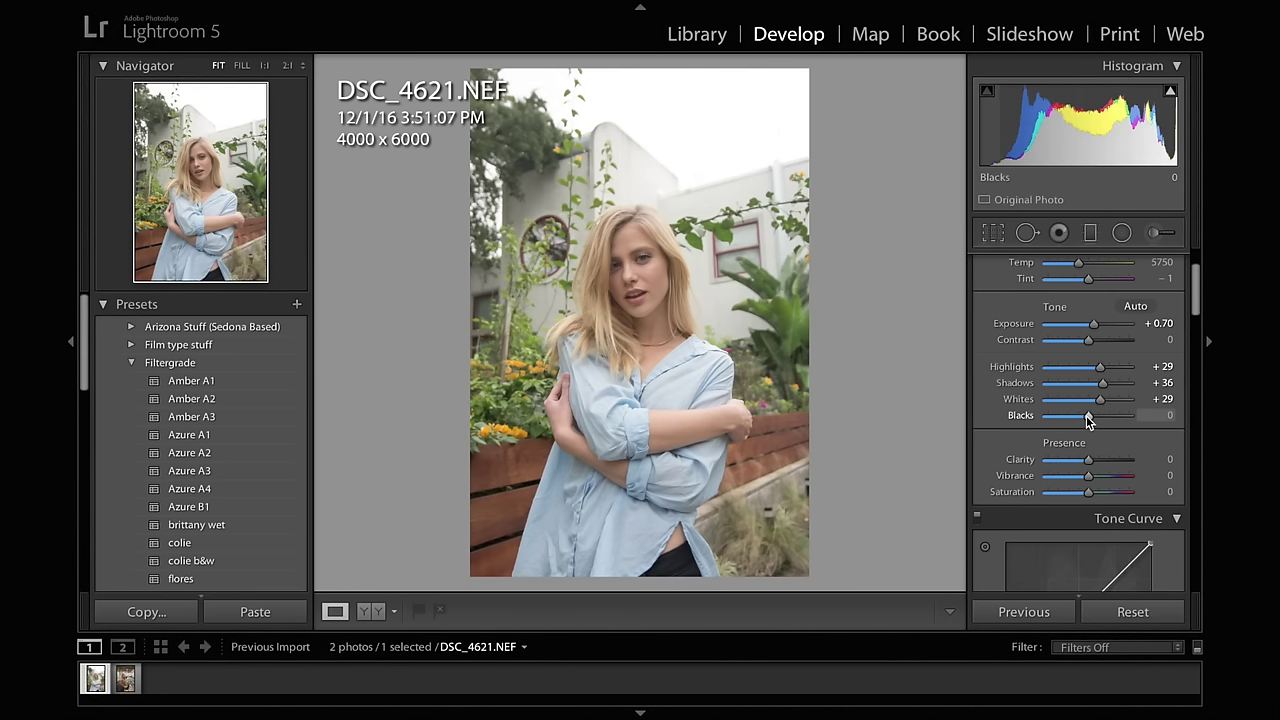
left_click_drag(1089, 420, 1078, 424)
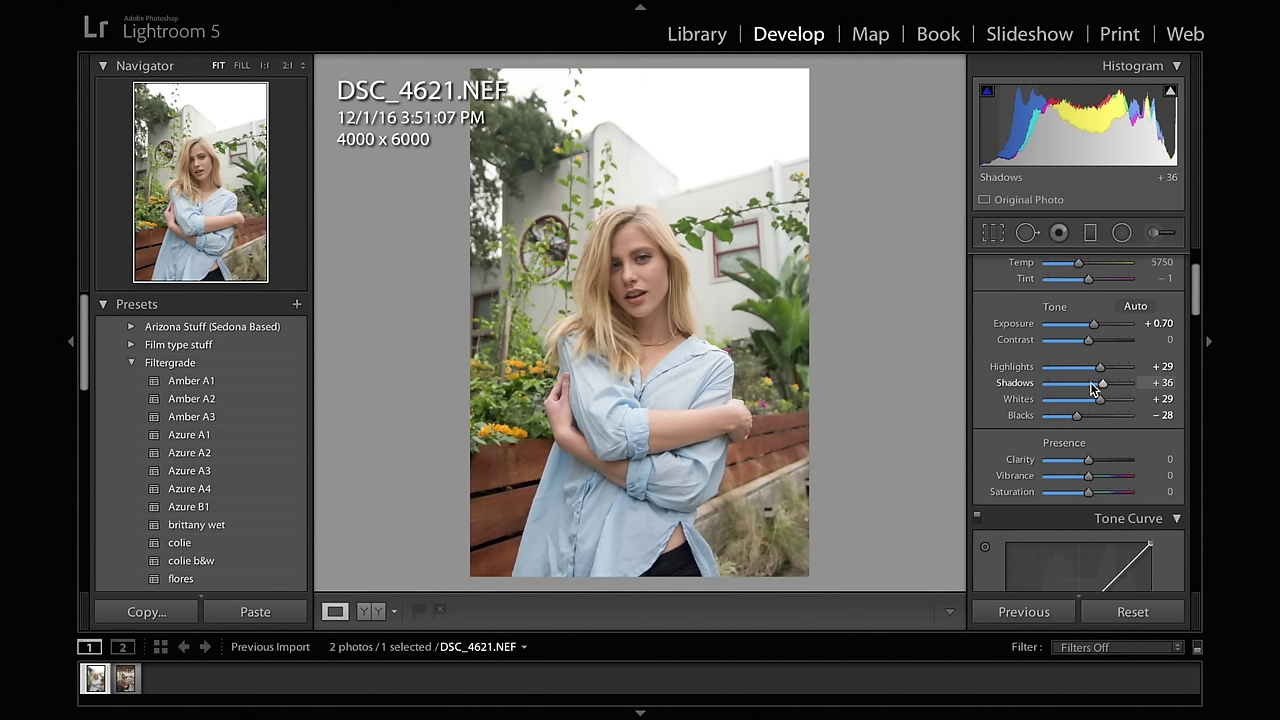
mouse_move(1103, 384)
left_mouse_down()
mouse_move(1113, 388)
mouse_move(1100, 389)
left_mouse_up()
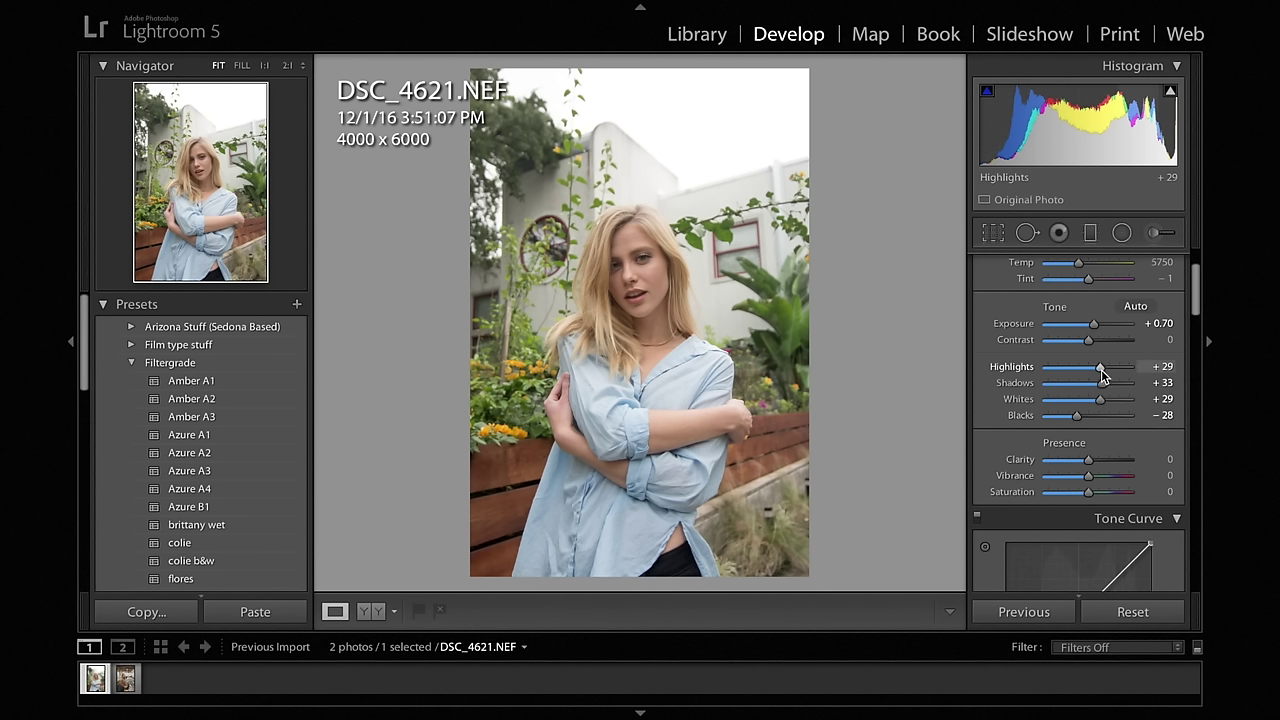
left_click_drag(1101, 366, 1103, 367)
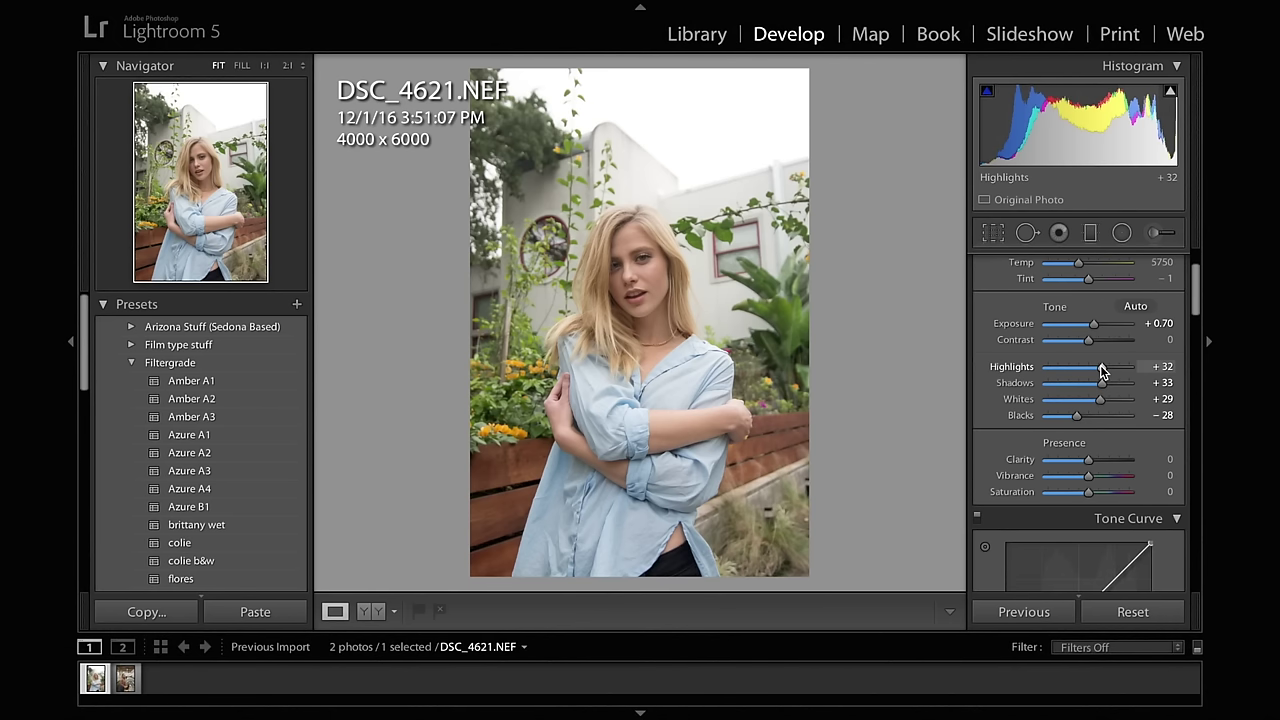
left_click_drag(1099, 401, 1065, 420)
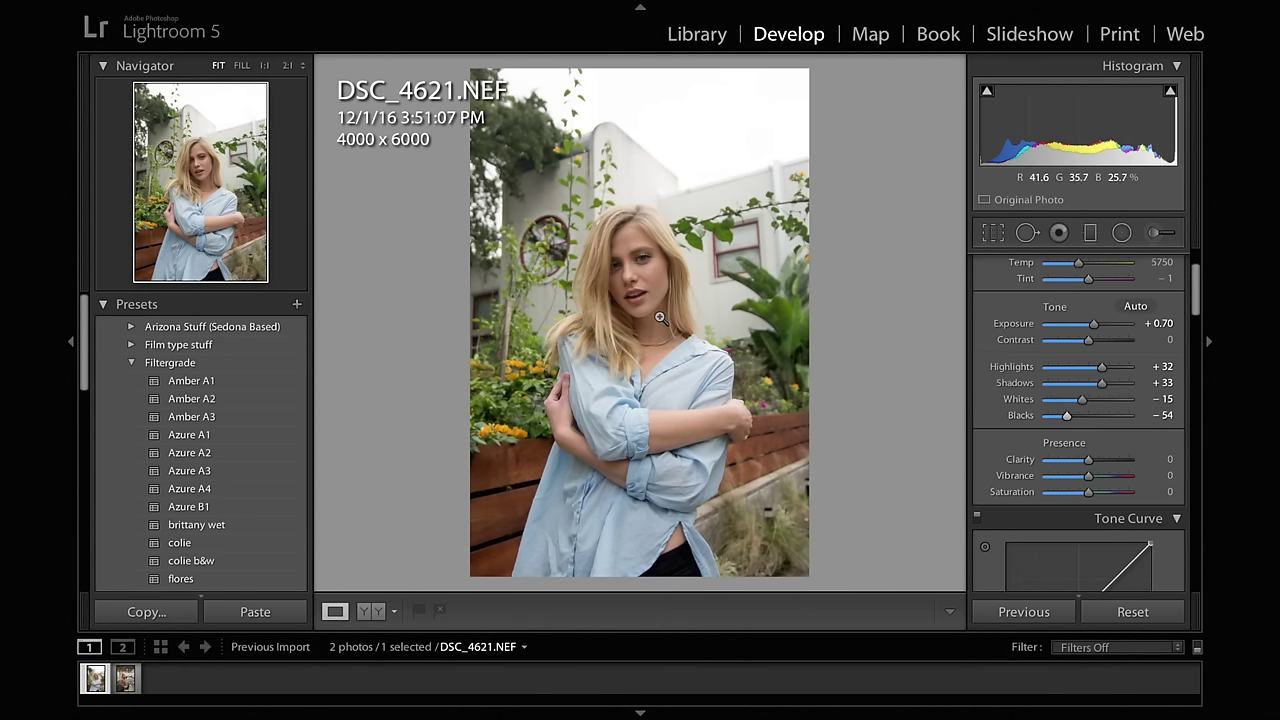
key("backslash")
key("backslash")
key("backslash")
key("backslash")
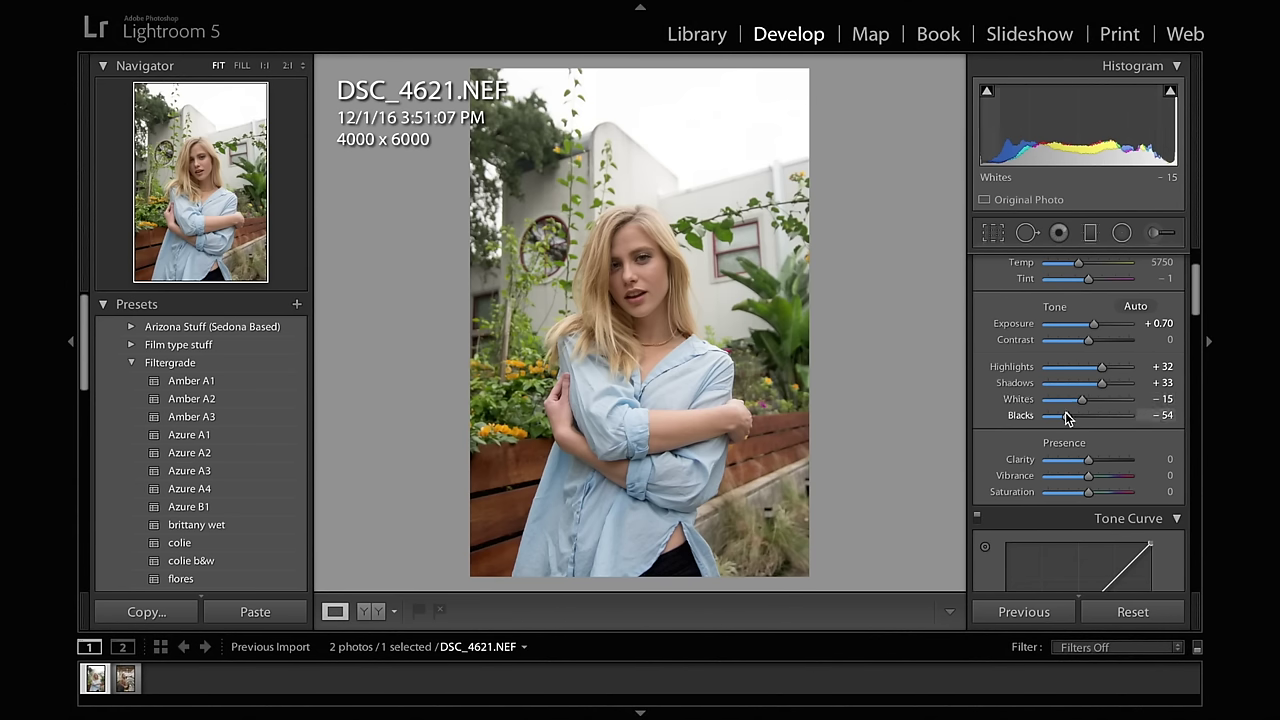
Lower the Presence Vibrance to −27 to mute the colours.
scroll(1088, 452, "down", 1)
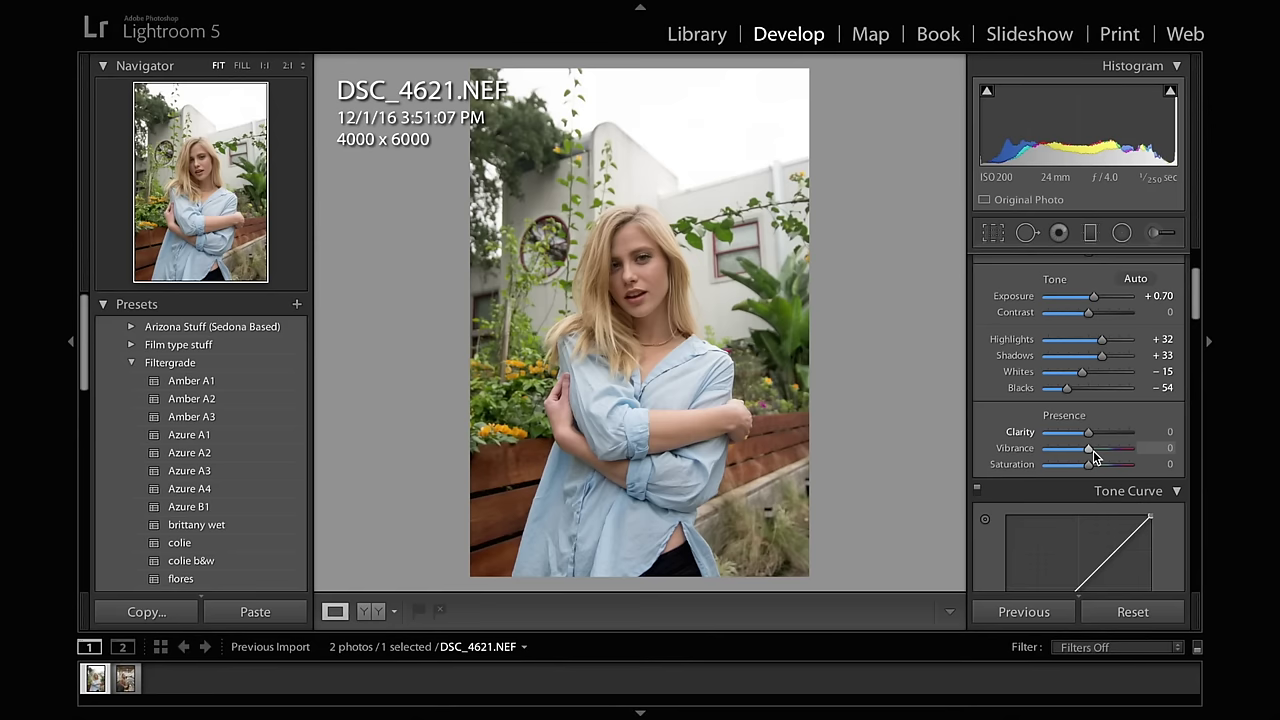
scroll(1093, 441, "down", 3)
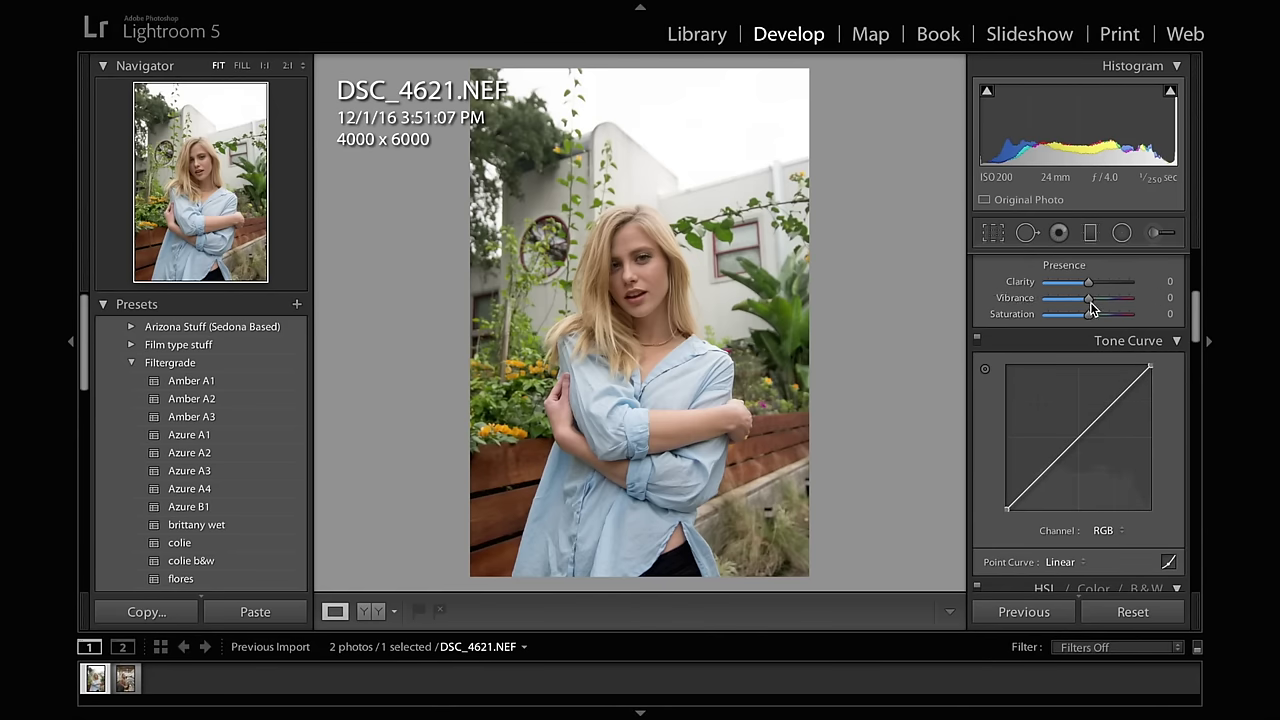
left_click_drag(1090, 306, 1078, 309)
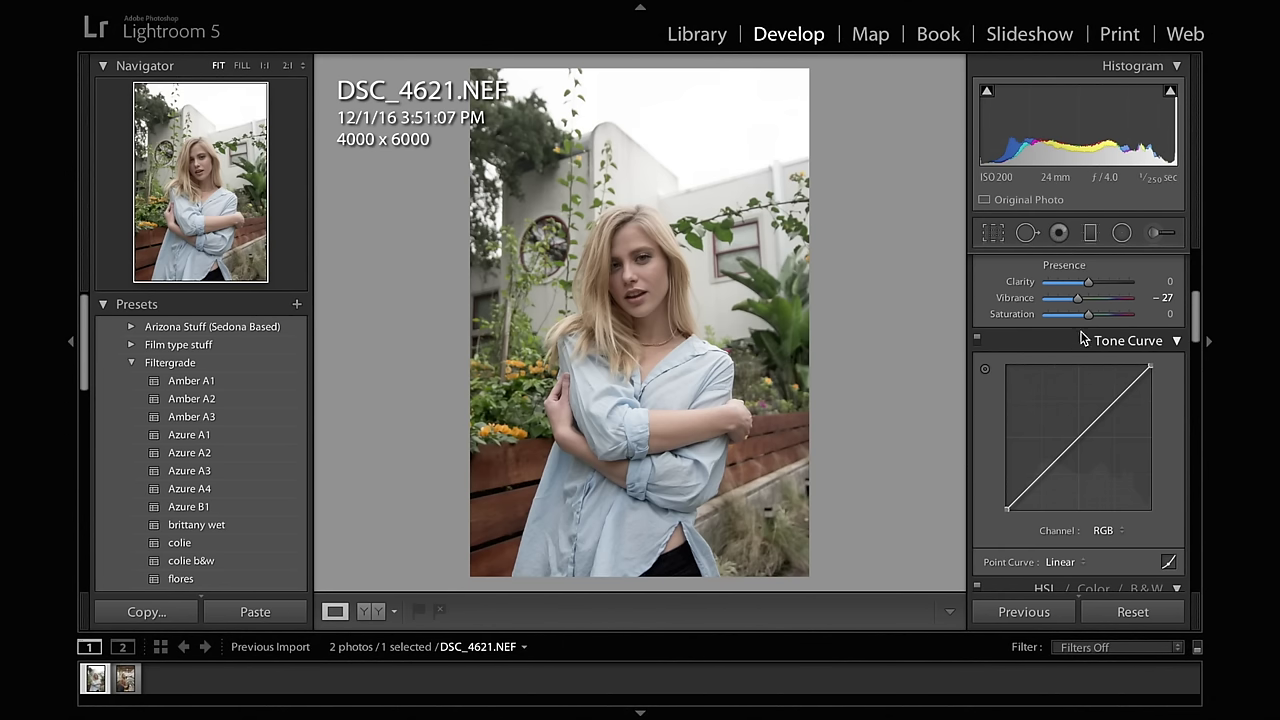
Switch the HSL panel between its Color swatch view and the HSL slider lists.
scroll(1080, 334, "down", 5)
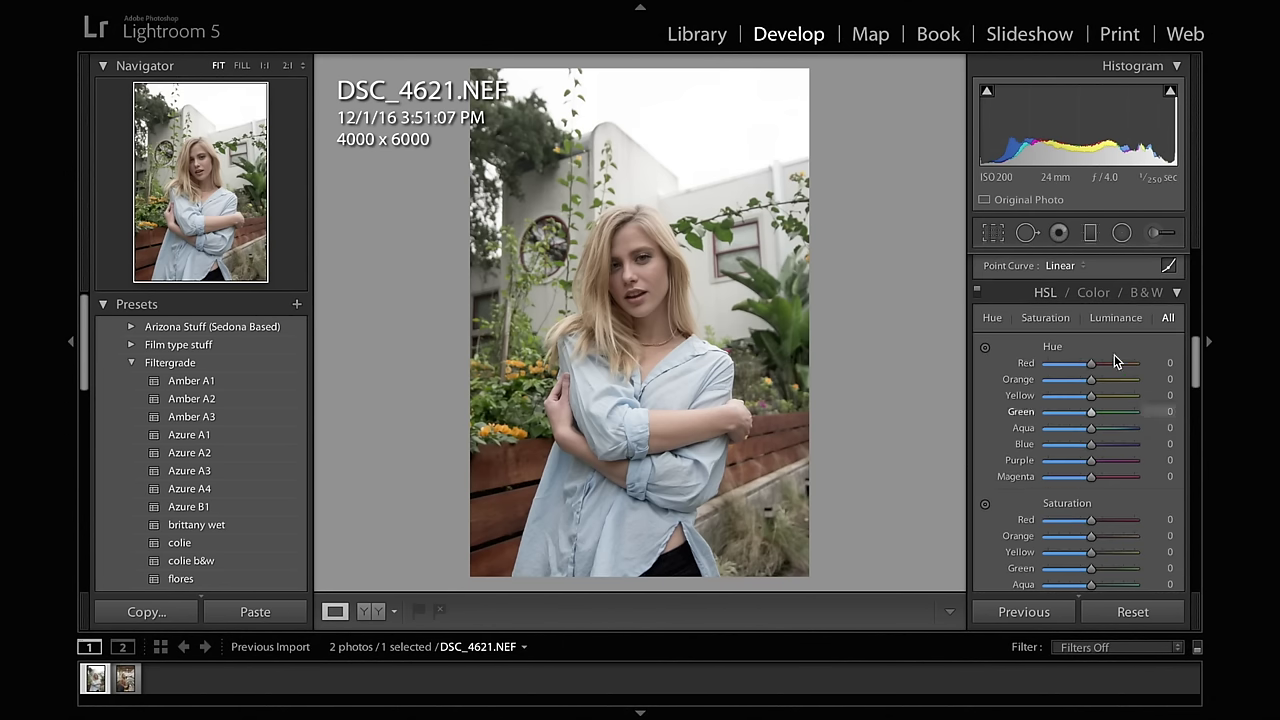
left_click(1093, 294)
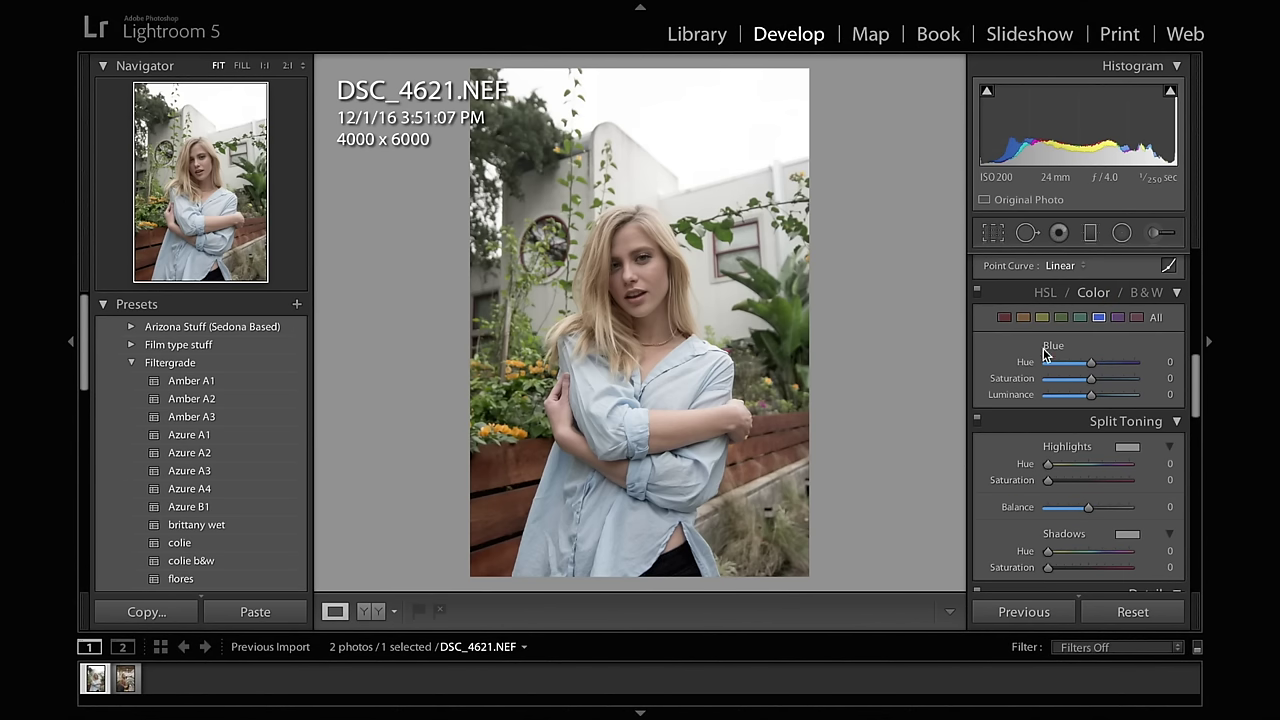
left_click(1044, 293)
left_click(1102, 295)
left_click(1045, 294)
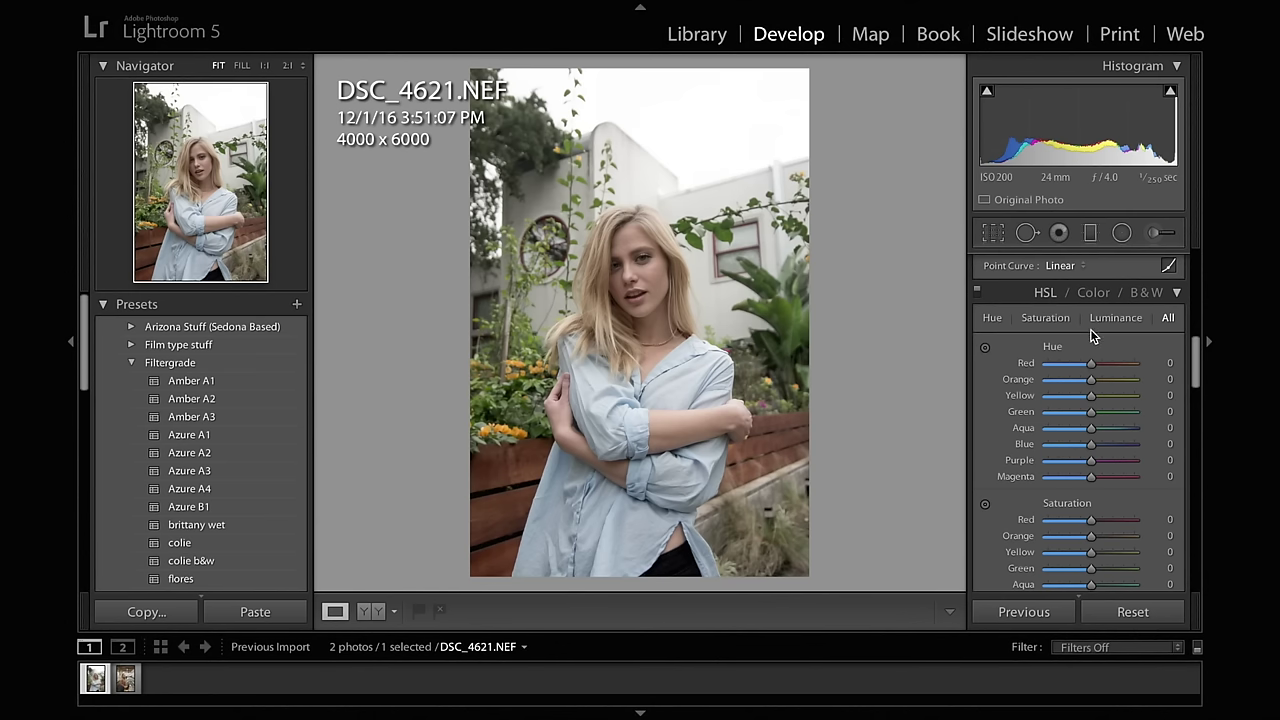
scroll(1095, 372, "down", 6)
scroll(1093, 371, "up", 3)
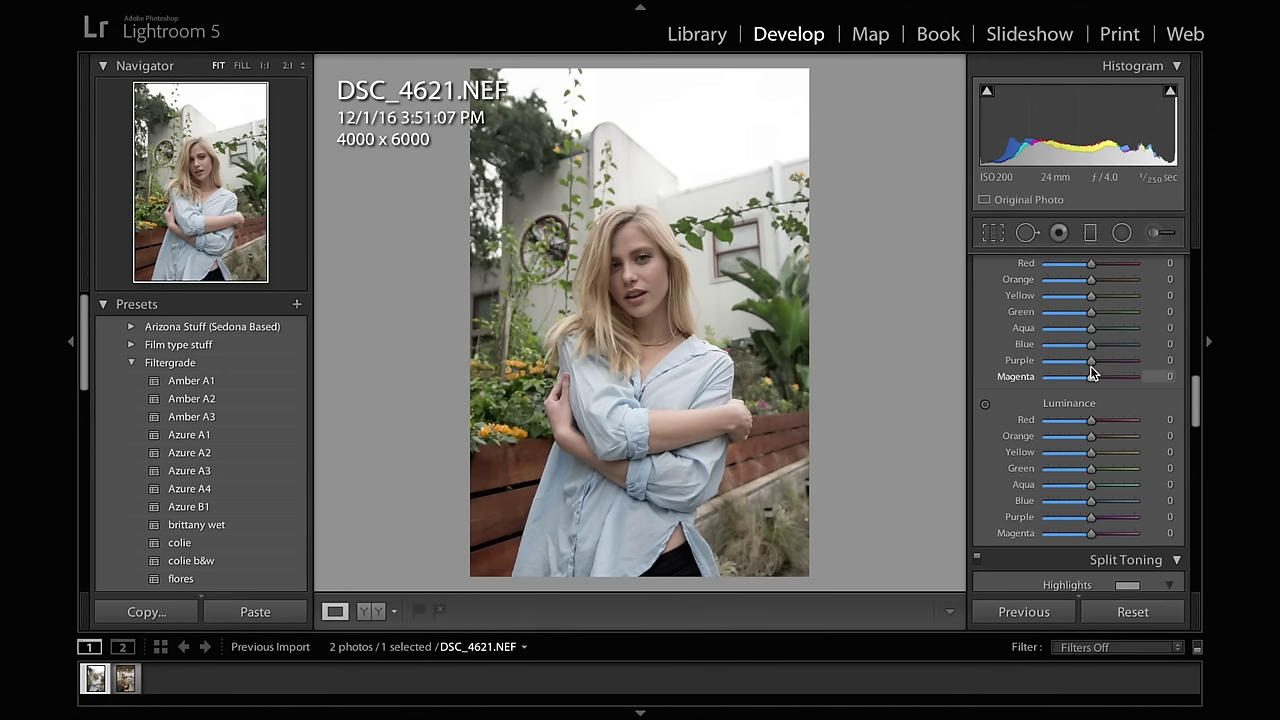
scroll(1087, 370, "up", 3)
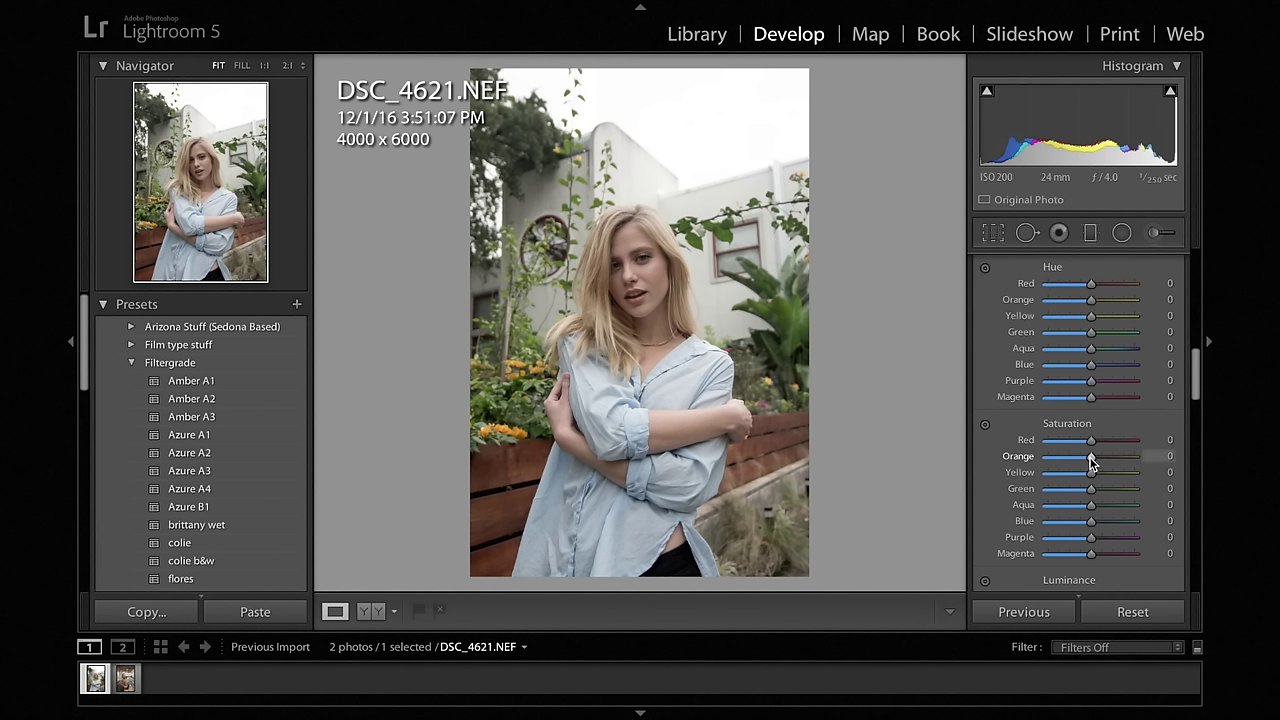
Set saturation Orange +35 and Red +10, undoing an accidental red drop, then Green −79.
left_click_drag(1091, 461, 1105, 458)
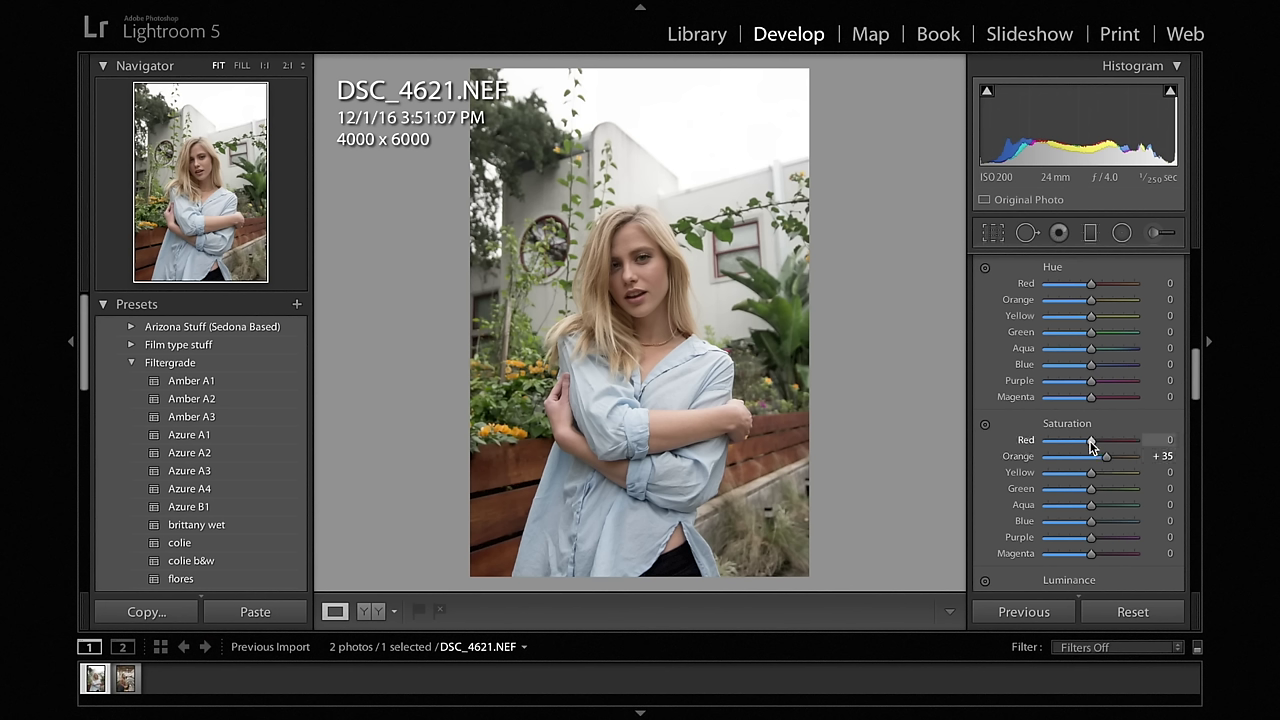
left_click_drag(1091, 442, 1095, 440)
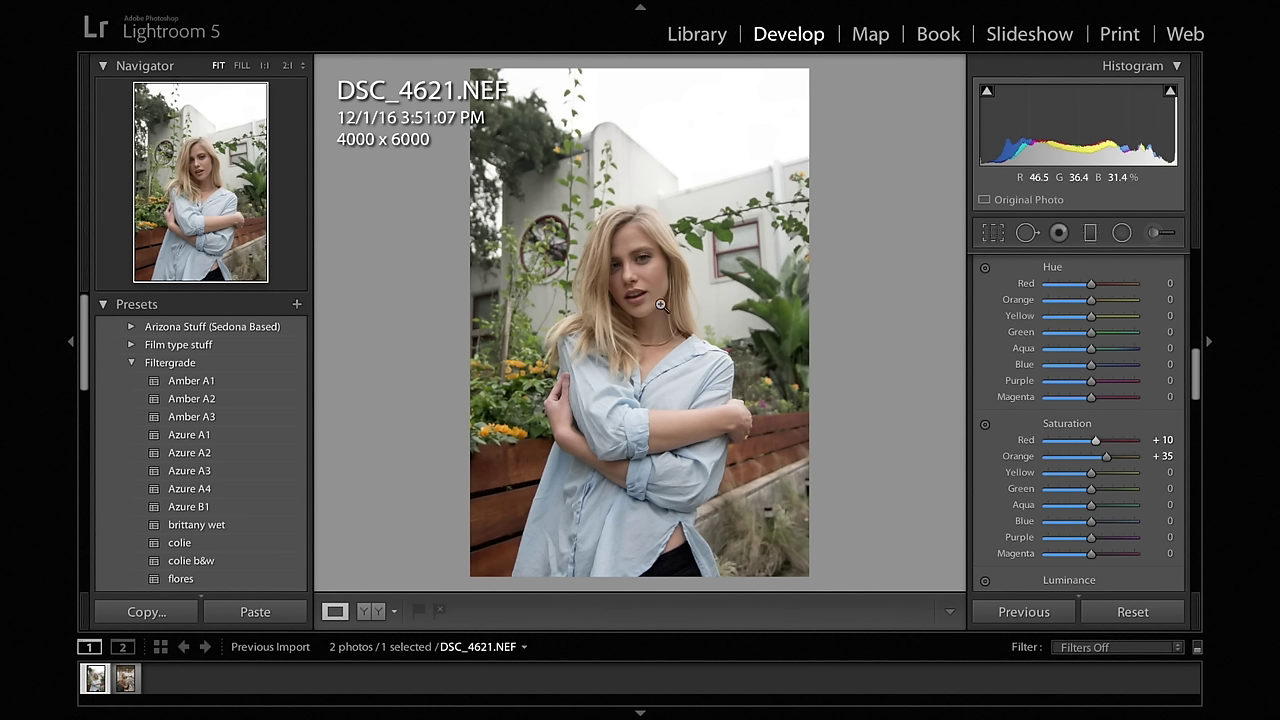
left_click_drag(1096, 440, 1064, 443)
key("ctrl+z")
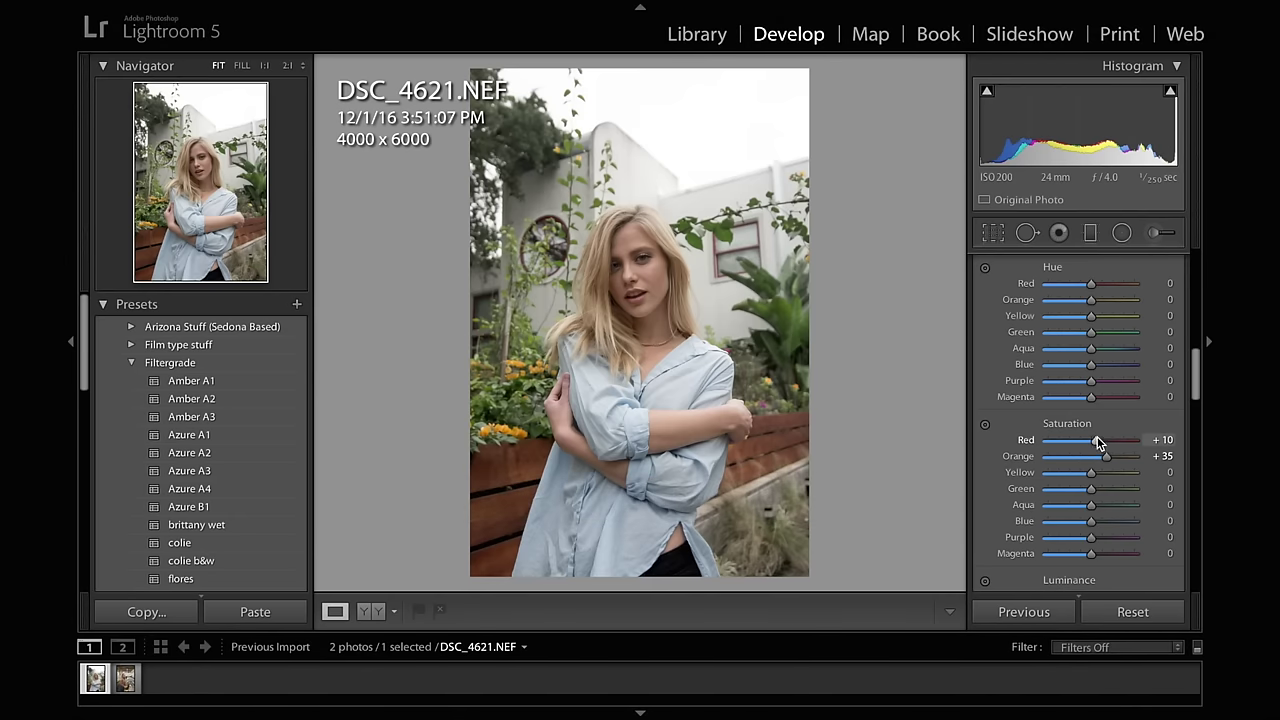
scroll(1096, 475, "down", 1)
left_click_drag(1096, 475, 1051, 476)
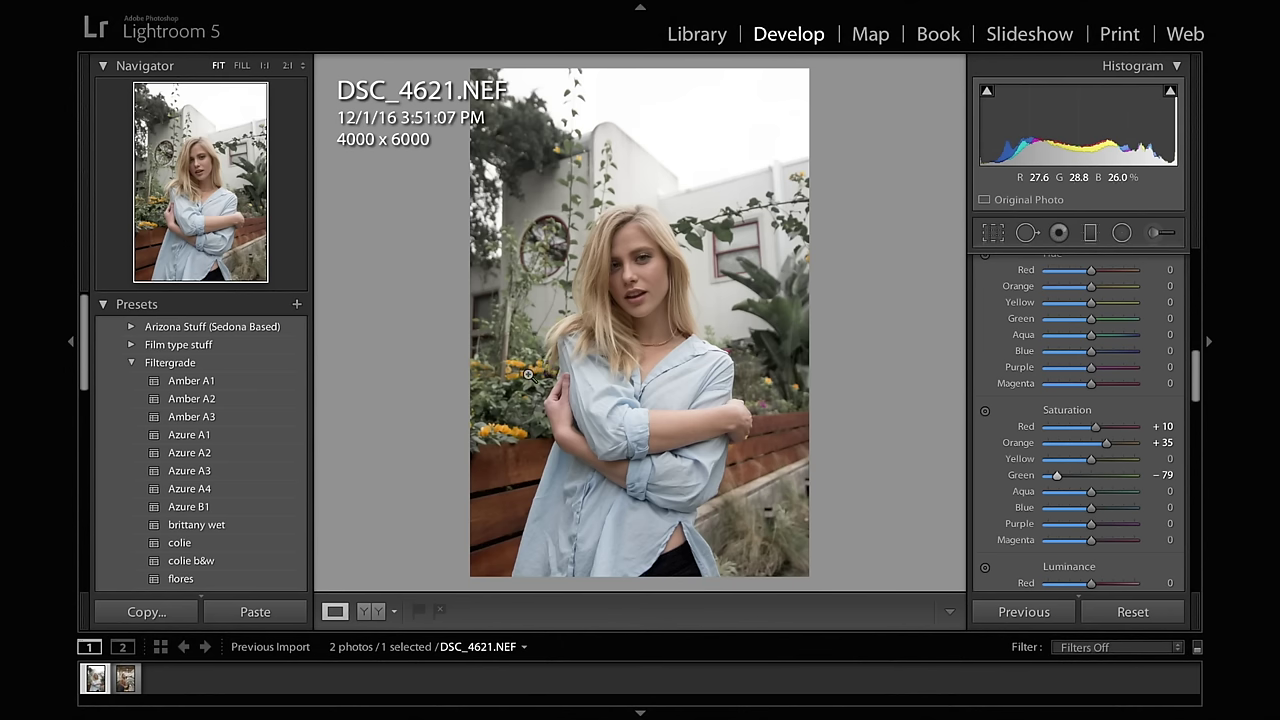
Darken green luminance to −14 and lower yellow saturation to −5.
scroll(1087, 488, "down", 3)
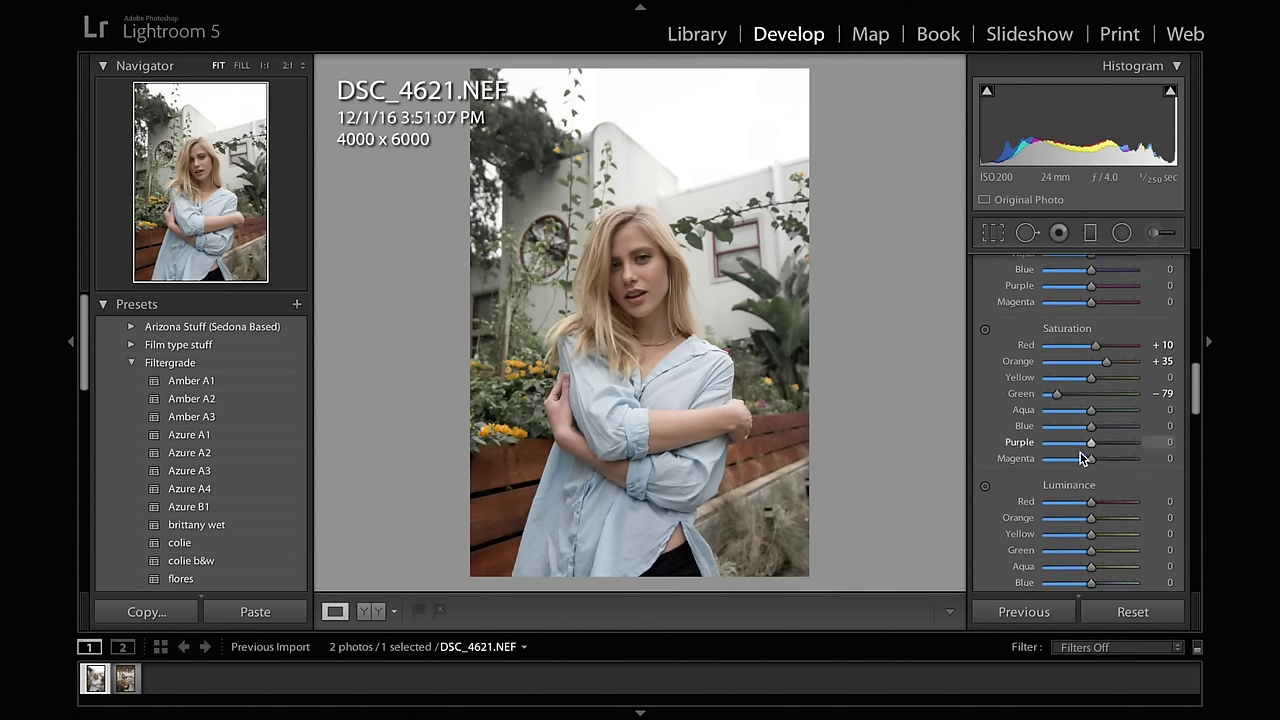
scroll(1083, 460, "down", 2)
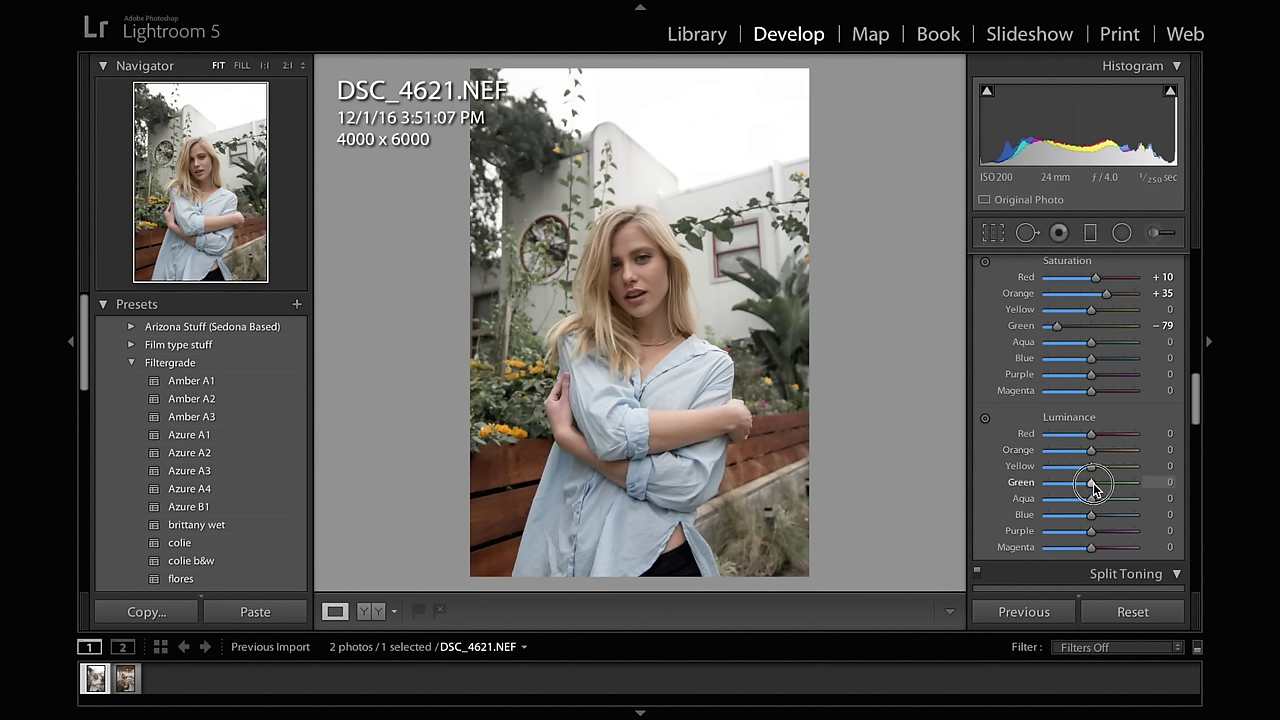
left_click_drag(1094, 487, 1096, 458)
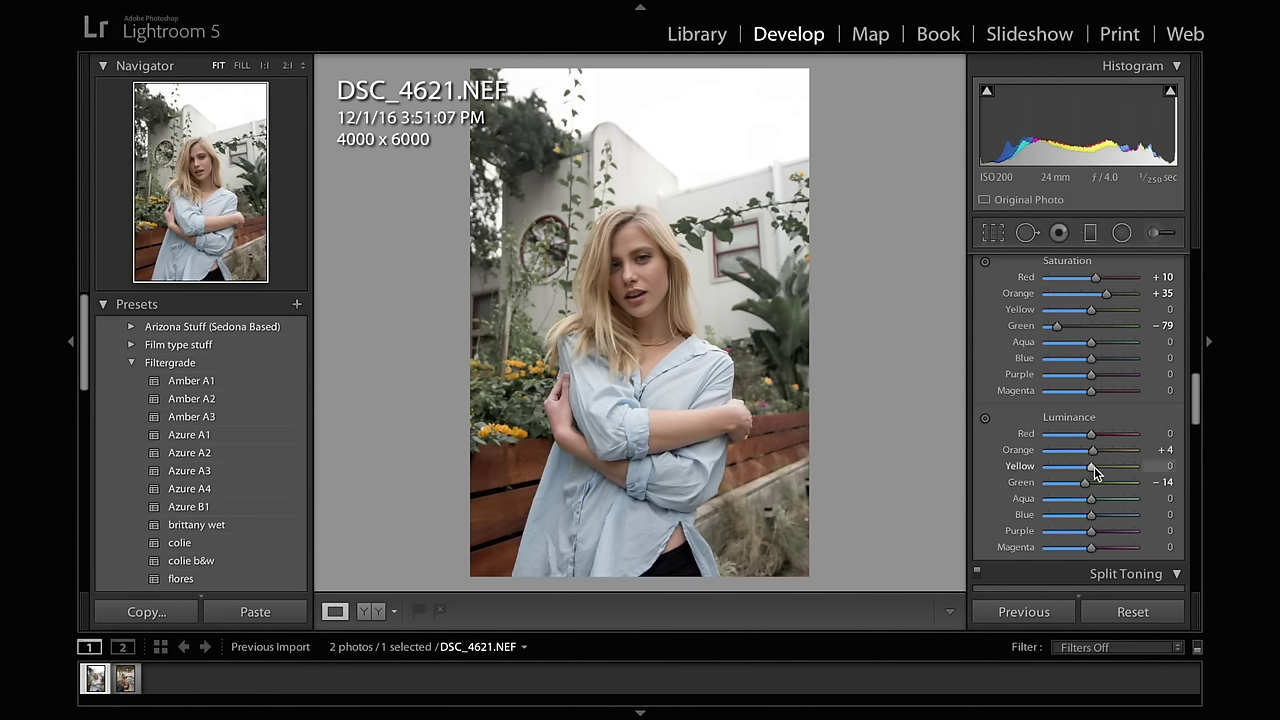
left_click_drag(1092, 315, 1109, 293)
scroll(1095, 316, "up", 3)
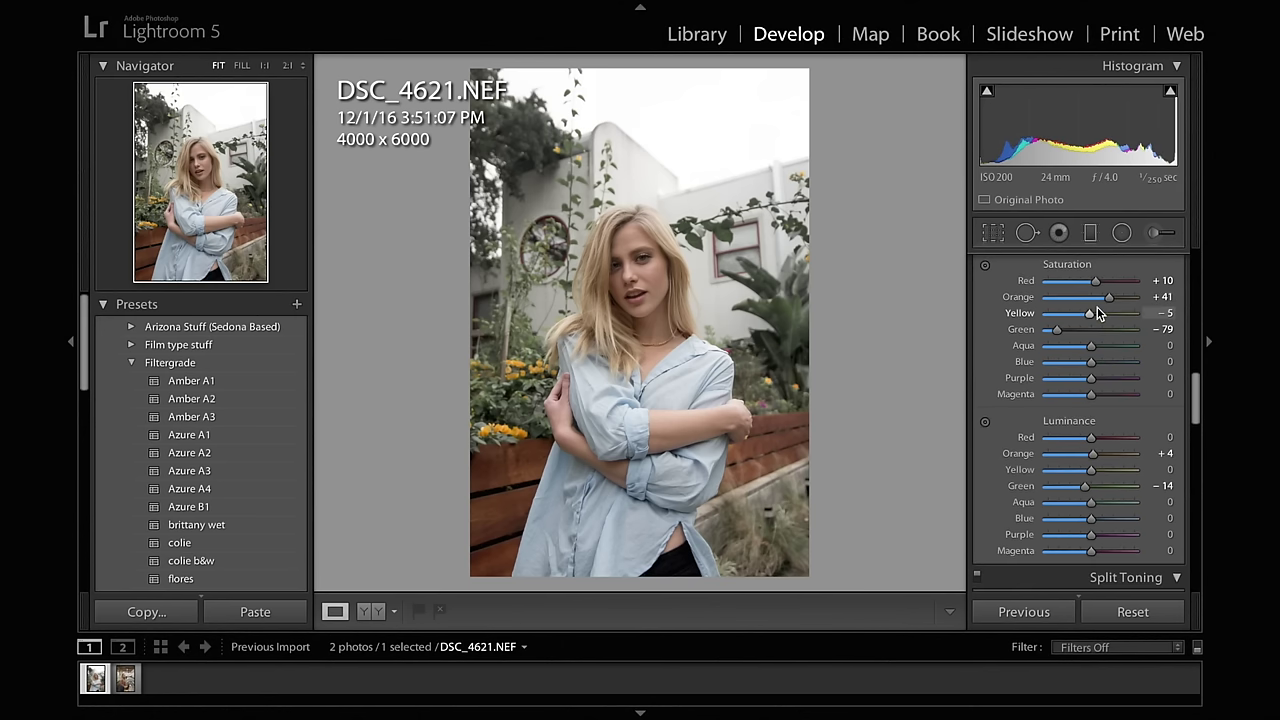
scroll(1095, 314, "up", 2)
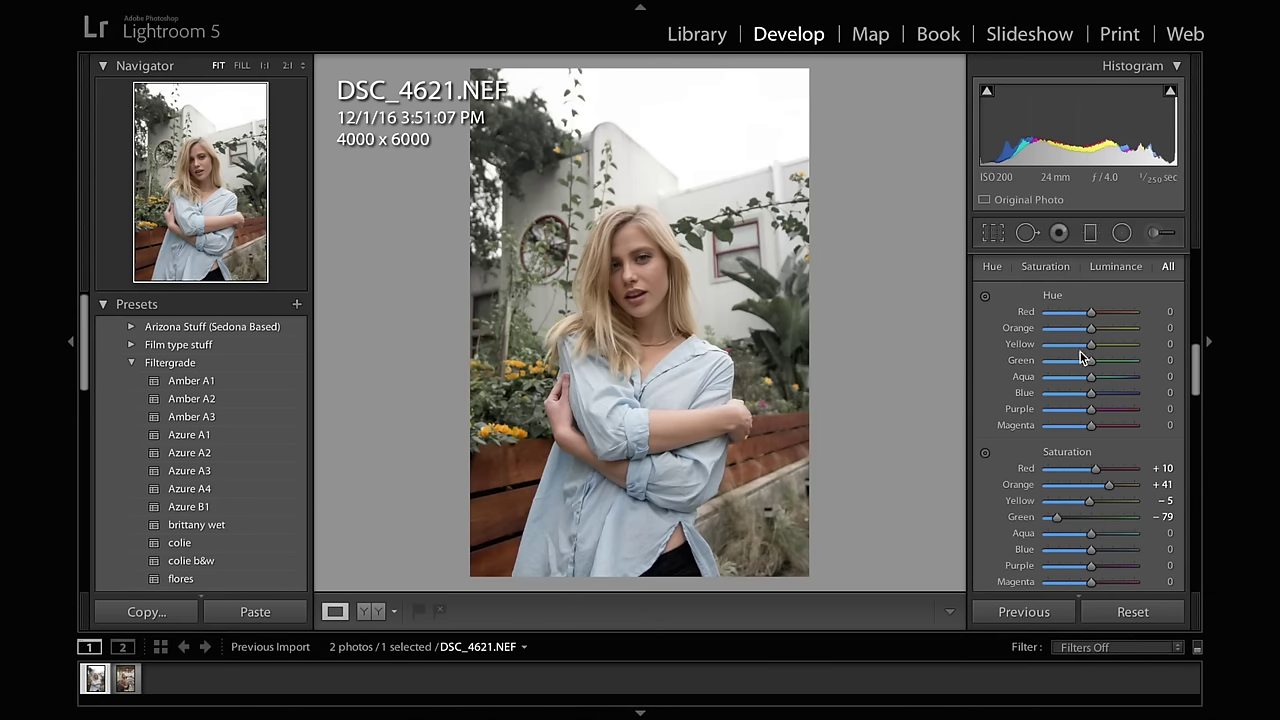
Set Hue Green +11 and Blue −10, with Orange saturation +49 and Blue −16.
mouse_move(1096, 365)
left_mouse_down()
mouse_move(1050, 364)
mouse_move(1088, 368)
left_mouse_up()
scroll(1100, 367, "down", 1)
left_click(1092, 366)
scroll(1095, 368, "down", 3)
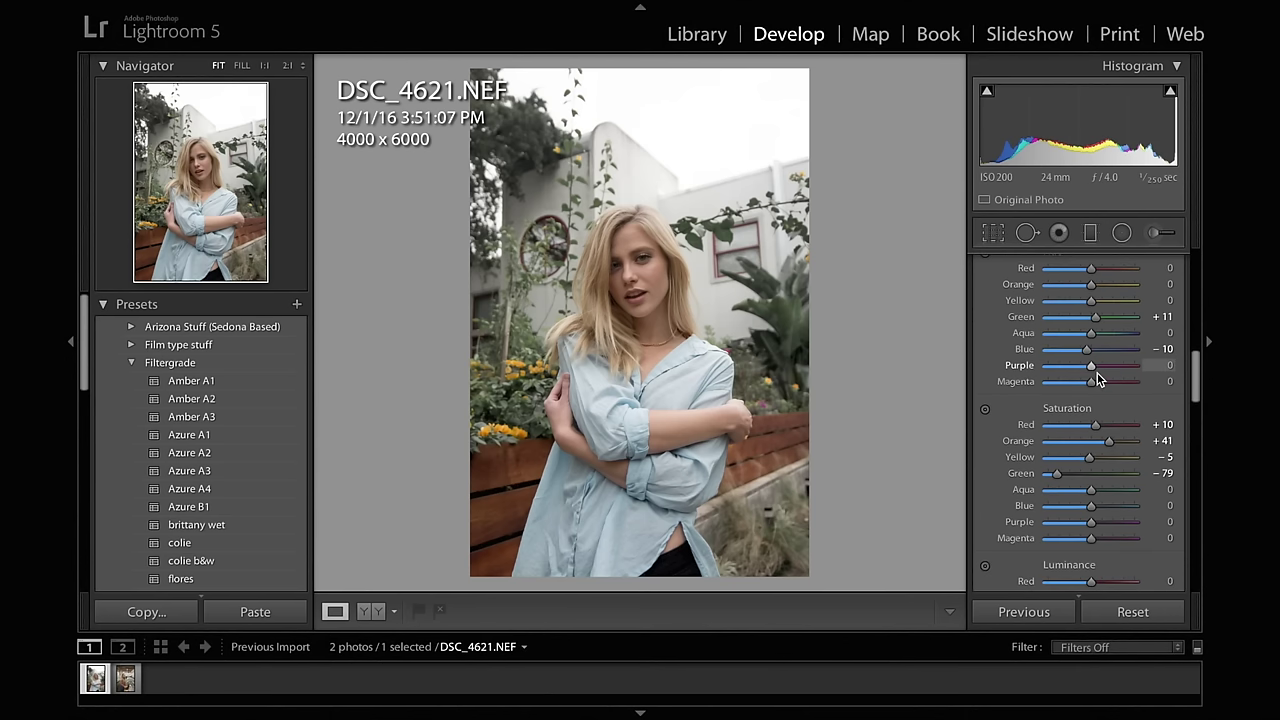
left_click_drag(1089, 434, 1086, 443)
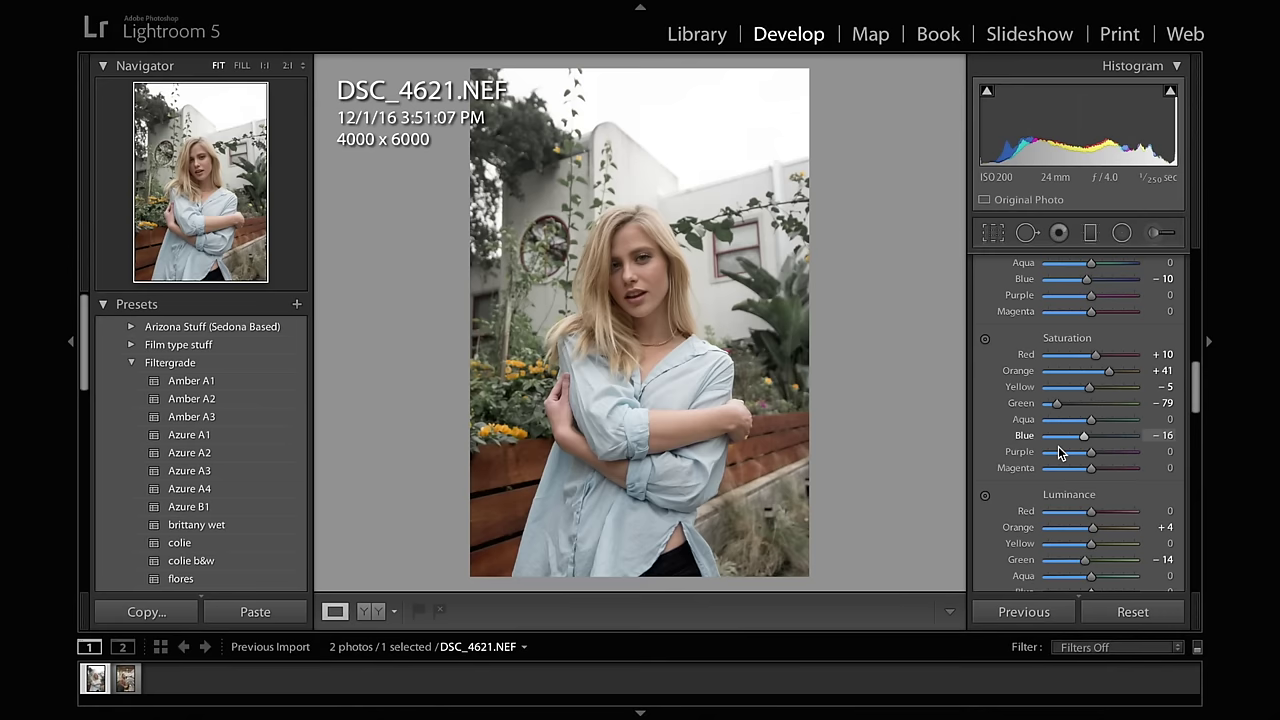
scroll(1060, 445, "down", 2)
scroll(1078, 451, "down", 1)
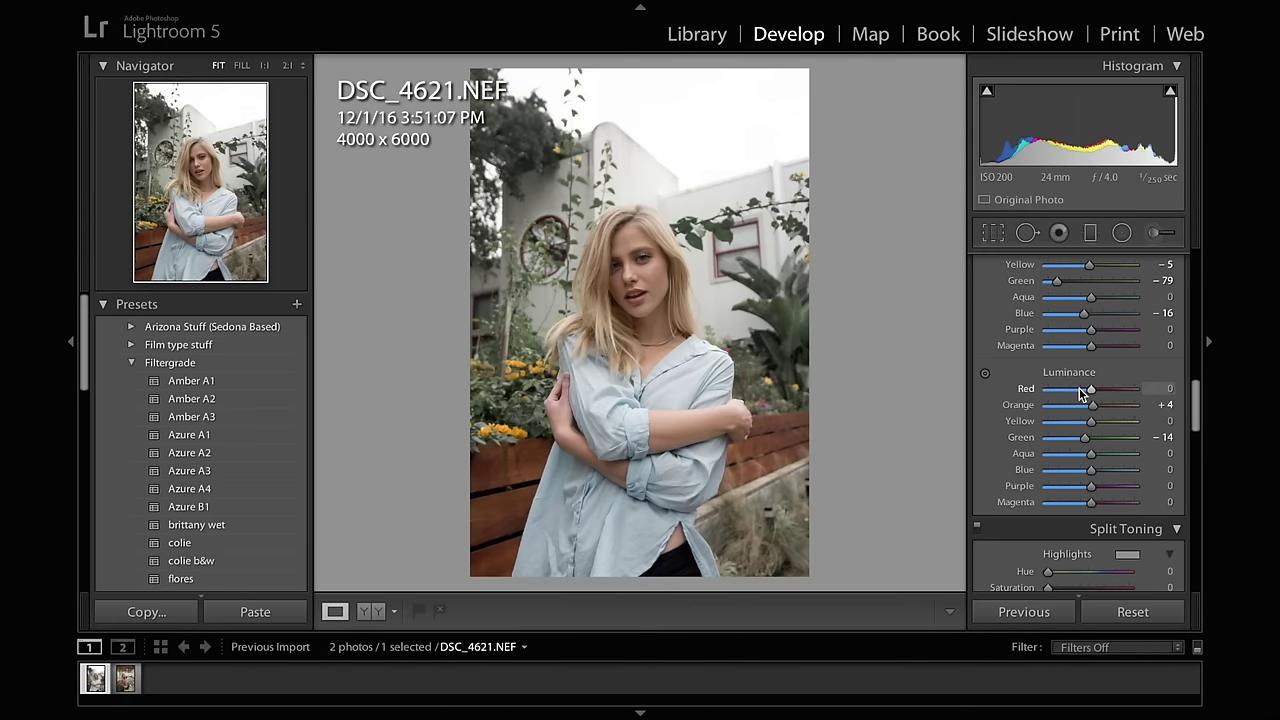
scroll(1091, 289, "up", 1)
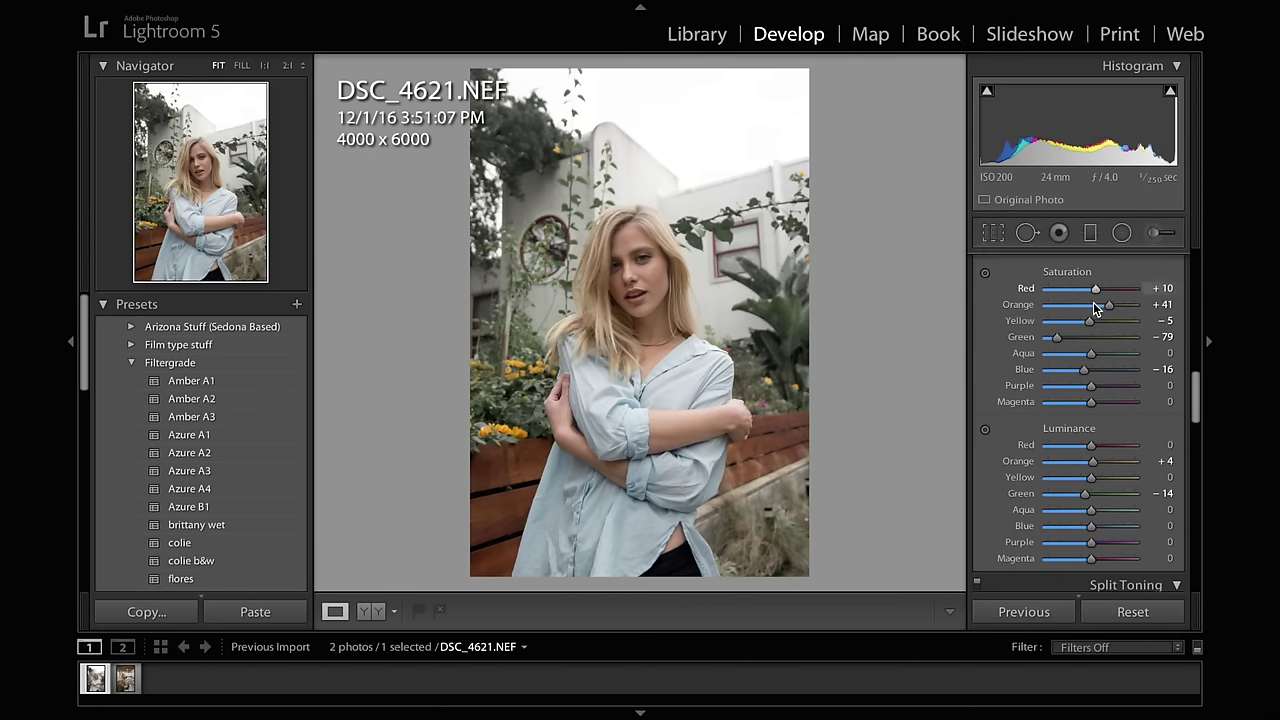
left_click_drag(1108, 307, 1113, 307)
scroll(1109, 342, "down", 1)
Tint the split-toning highlights cyan at hue 192 and saturation 10 using the swatch picker.
scroll(1109, 336, "down", 5)
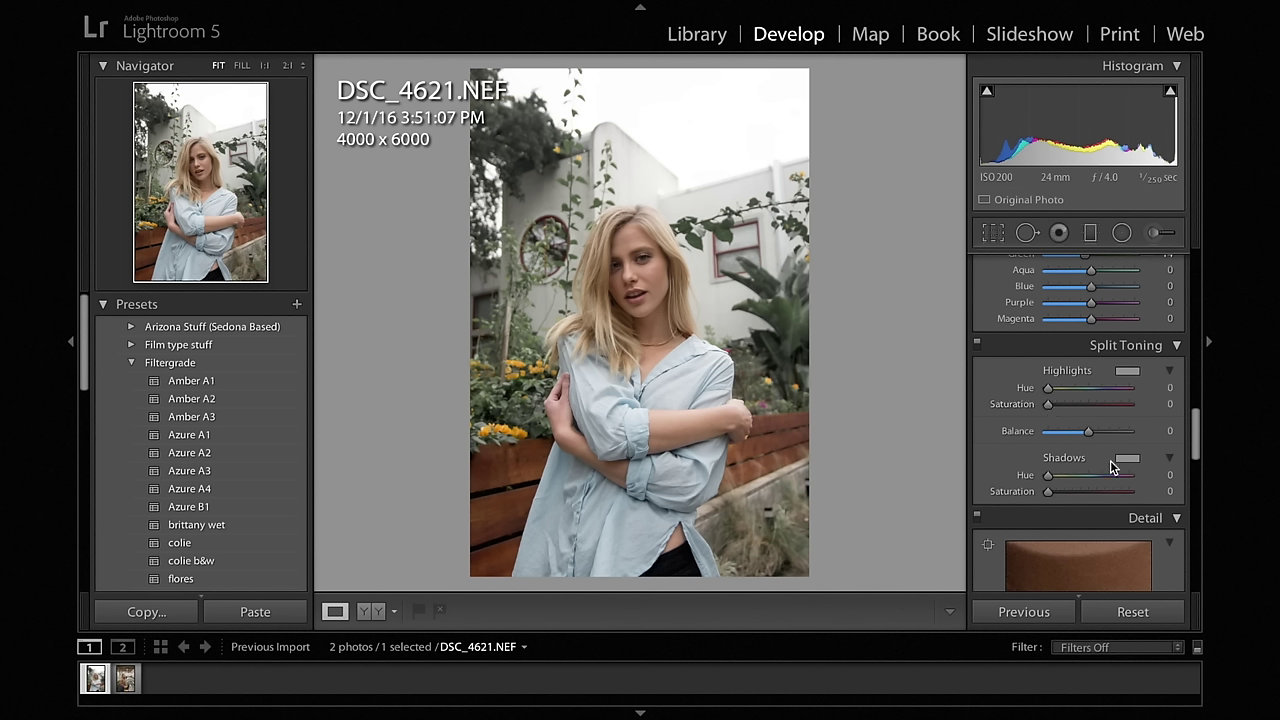
left_click_drag(1049, 405, 1100, 404)
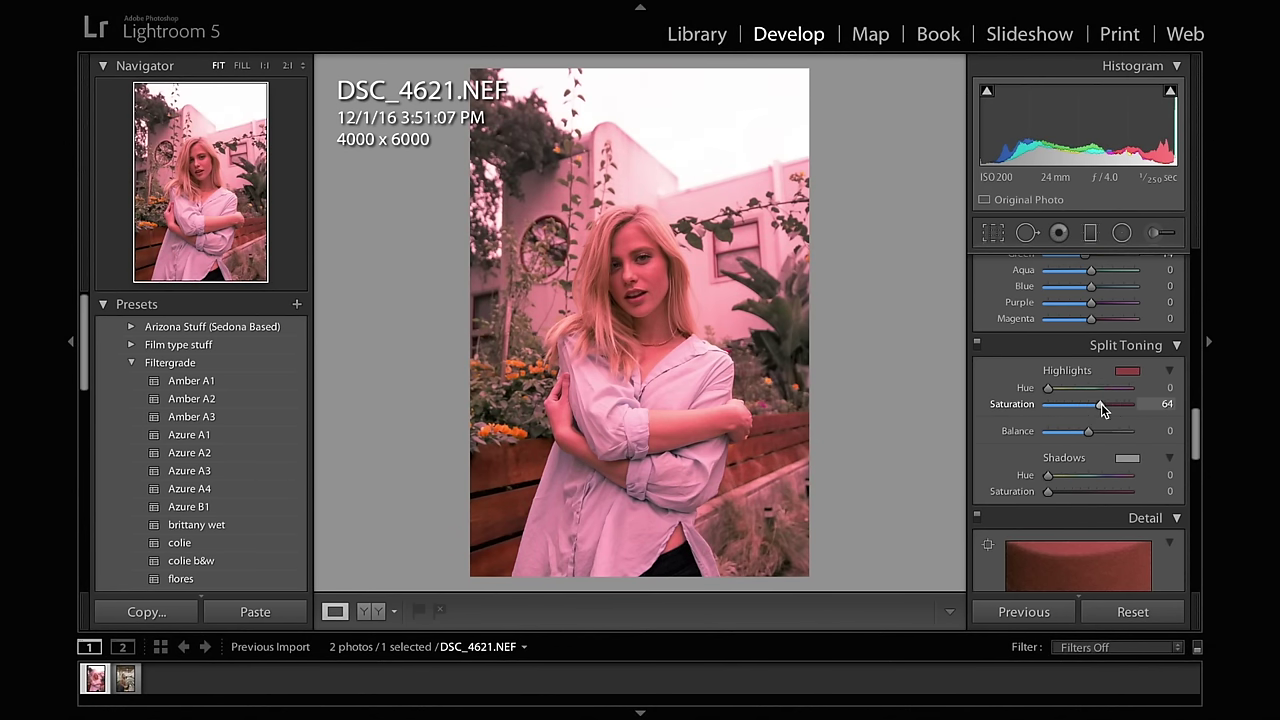
left_click(1125, 372)
left_click_drag(966, 371, 934, 374)
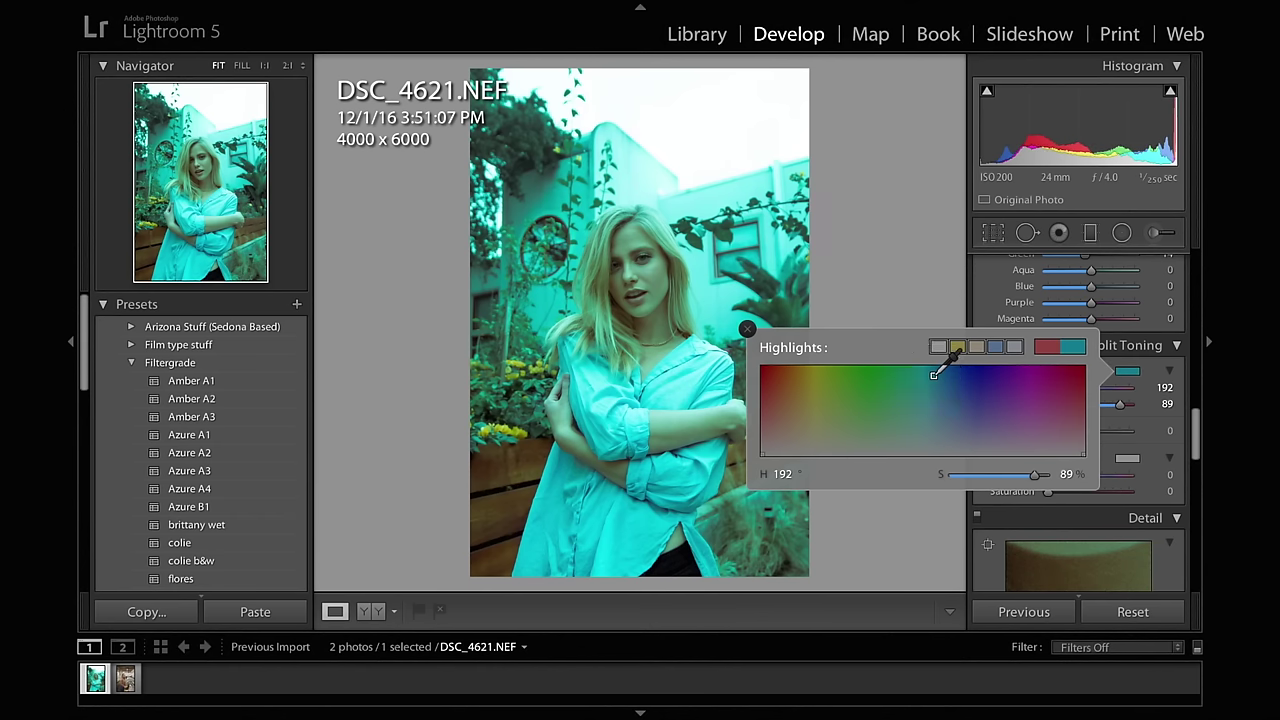
left_click(906, 278)
left_click_drag(1112, 404, 1056, 406)
double_click(1057, 408)
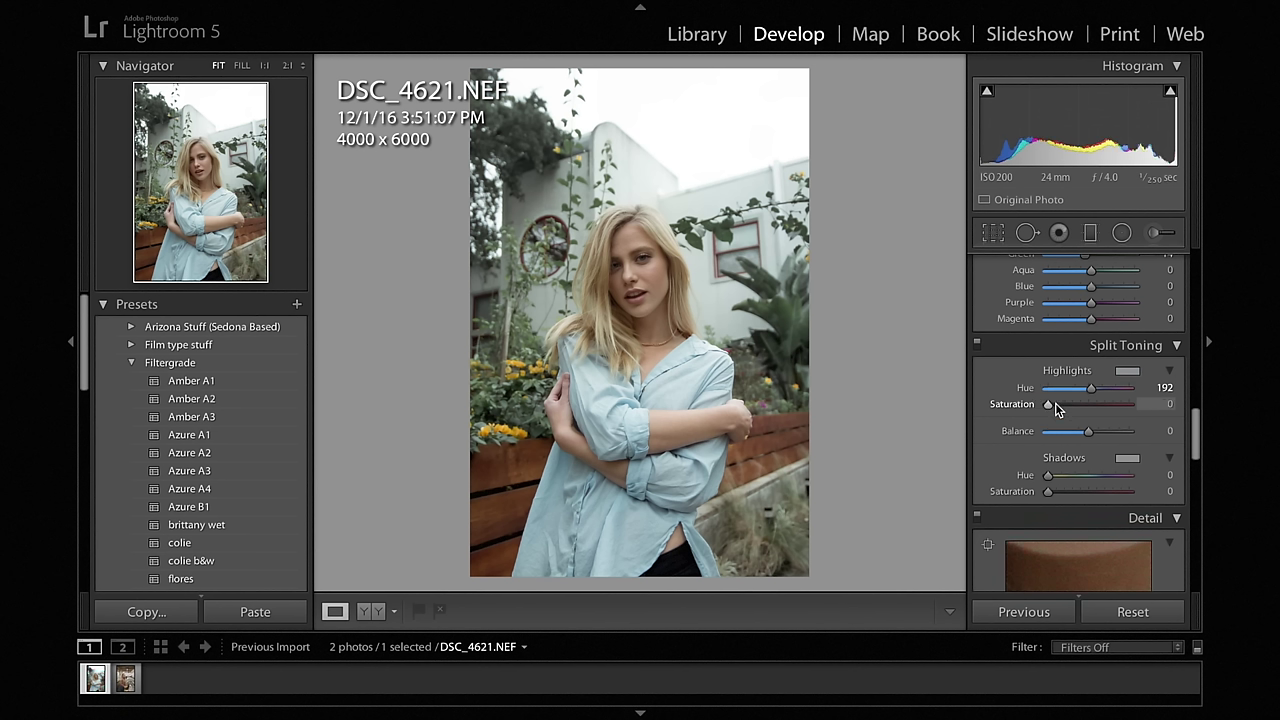
key("ctrl+z")
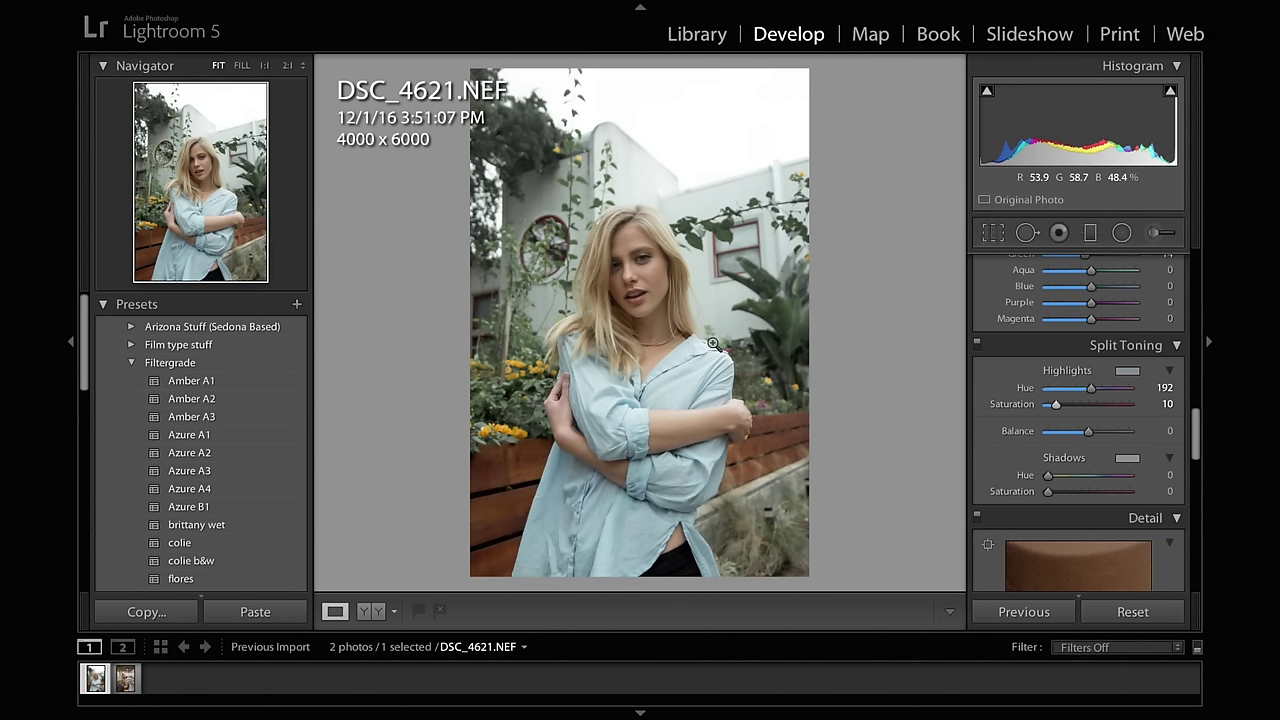
Give the split-toning shadows a faint warm tint: hue 21, saturation 7.
scroll(1080, 437, "down", 1)
scroll(1078, 437, "down", 2)
mouse_move(1048, 422)
left_mouse_down()
mouse_move(1140, 446)
mouse_move(1049, 444)
left_mouse_up()
scroll(1060, 411, "up", 1)
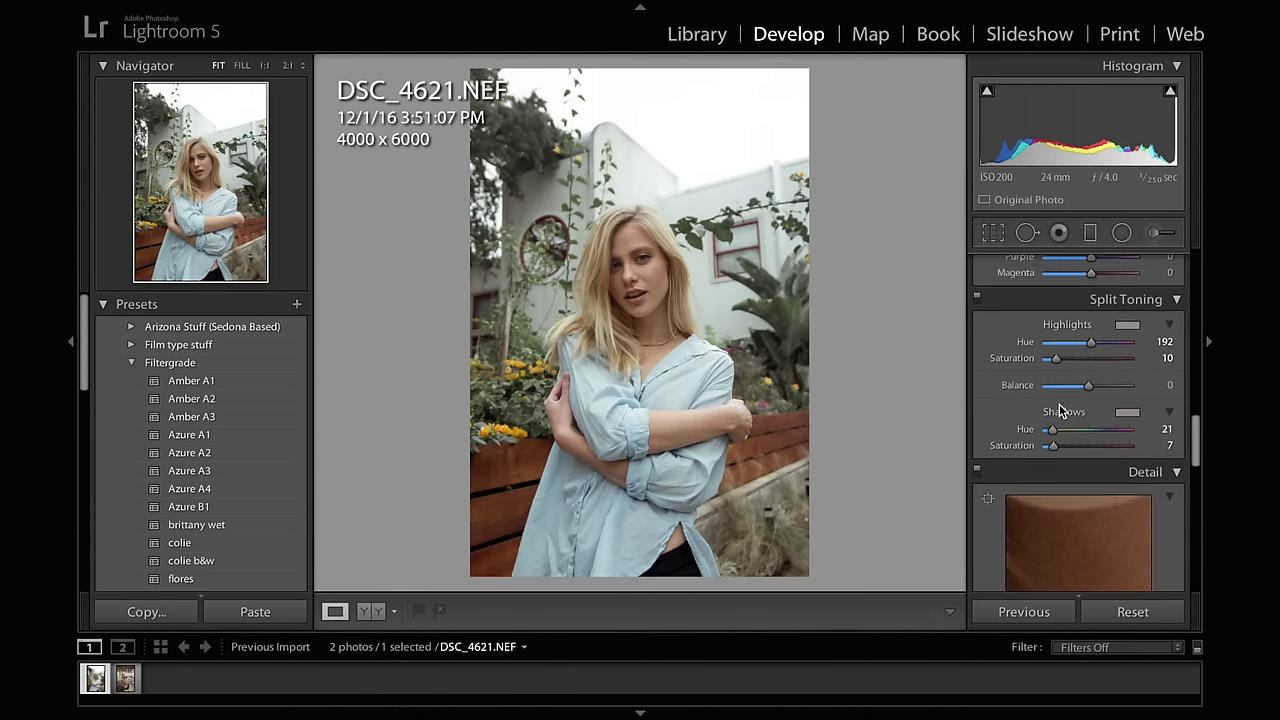
scroll(1060, 411, "up", 5)
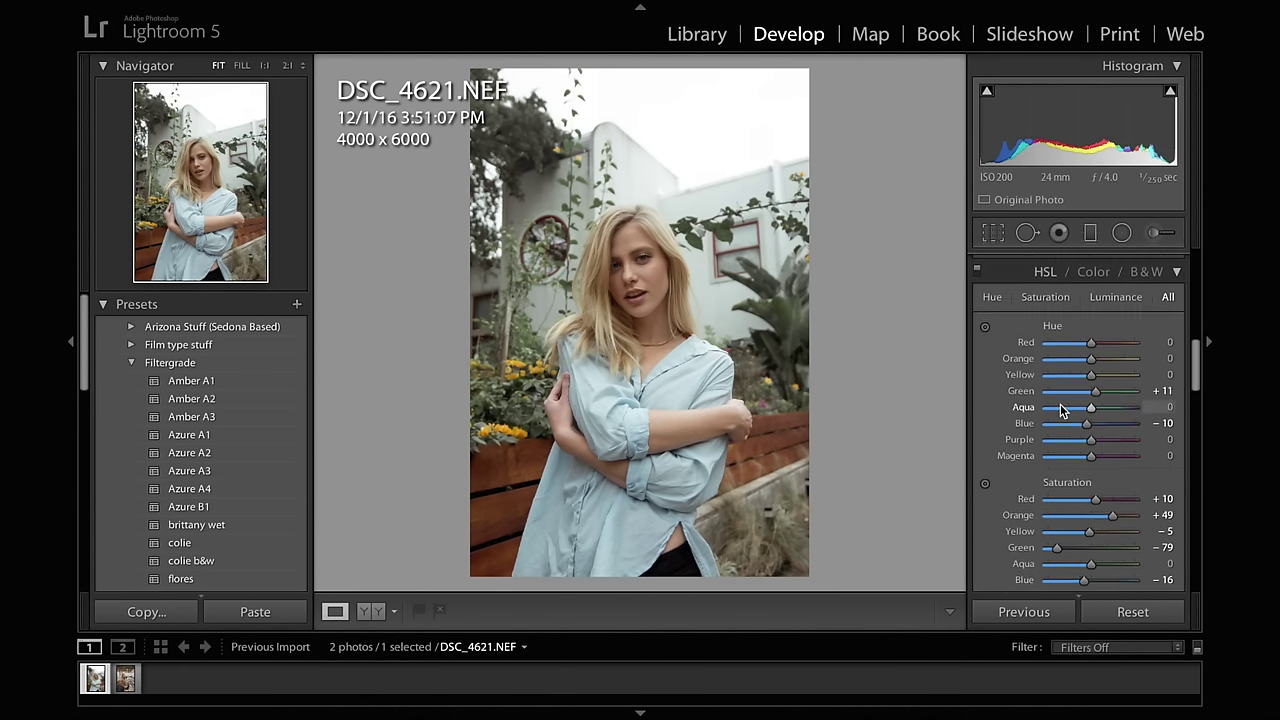
Add shadow, midtone and highlight points to the tone curve, then set the Shadows region to −3.
scroll(1060, 404, "up", 6)
scroll(1097, 425, "down", 2)
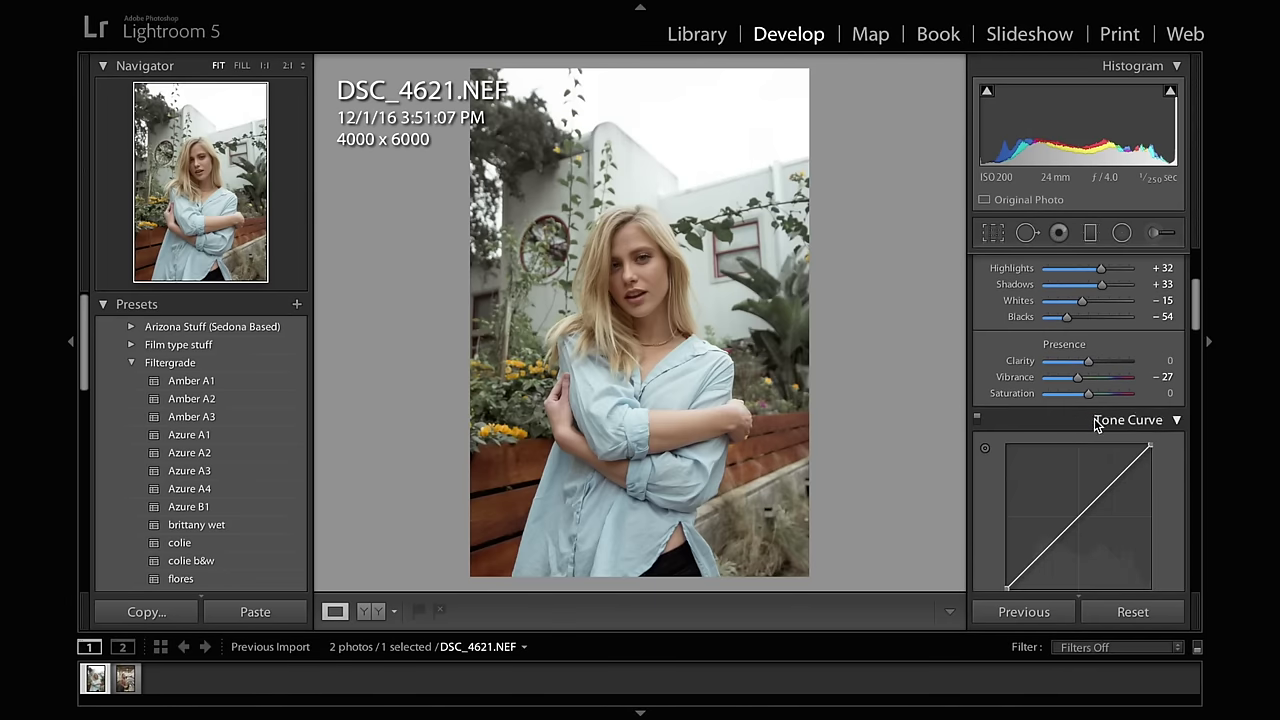
scroll(1092, 421, "down", 3)
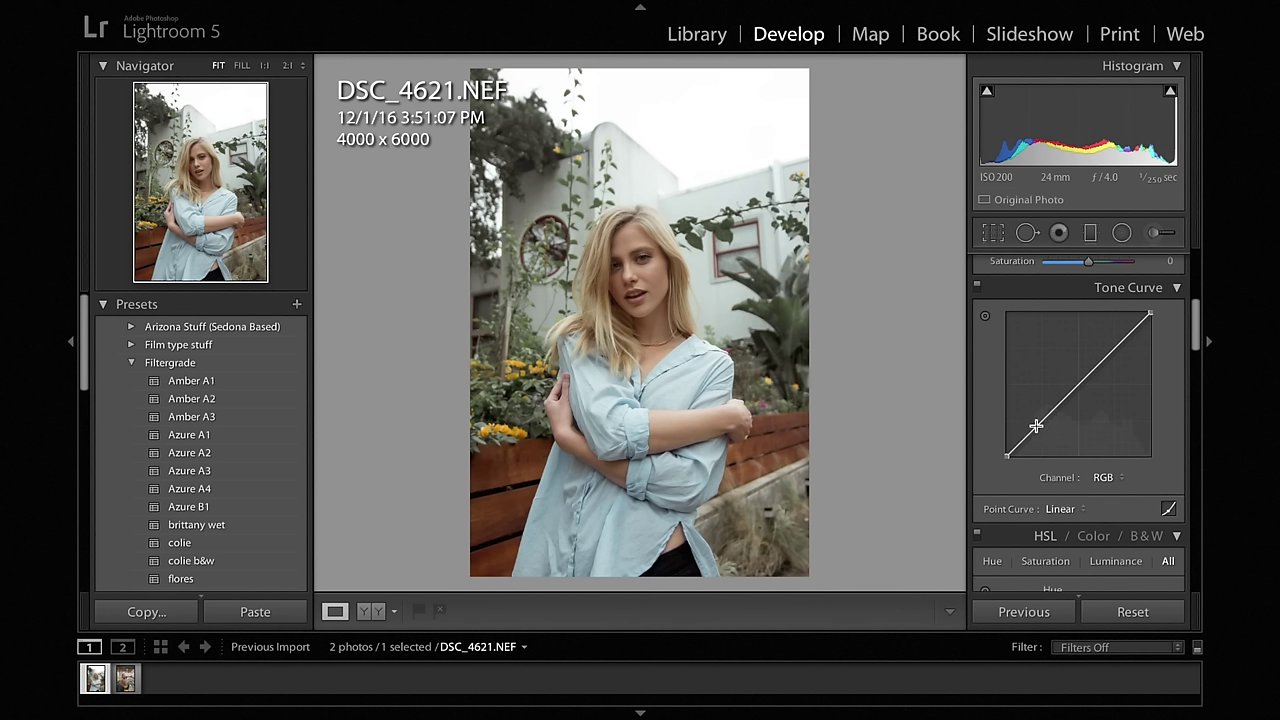
left_click(1045, 417)
left_click(1083, 380)
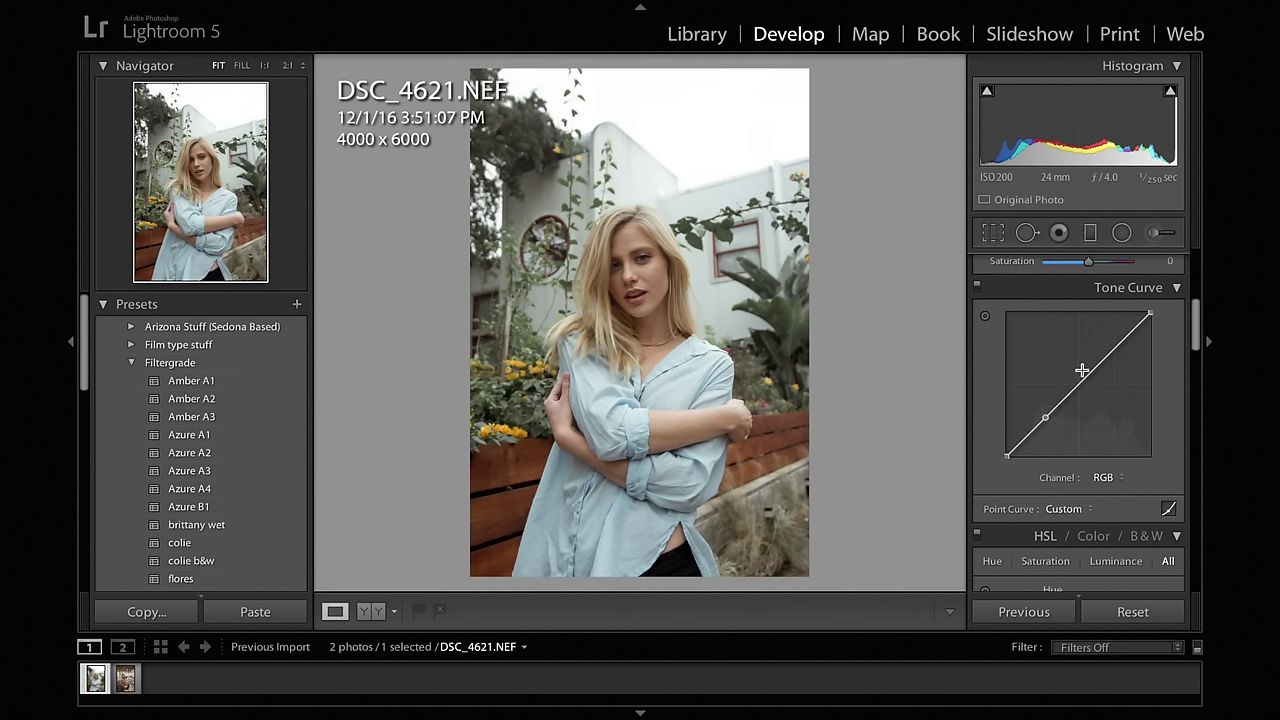
left_click(1123, 339)
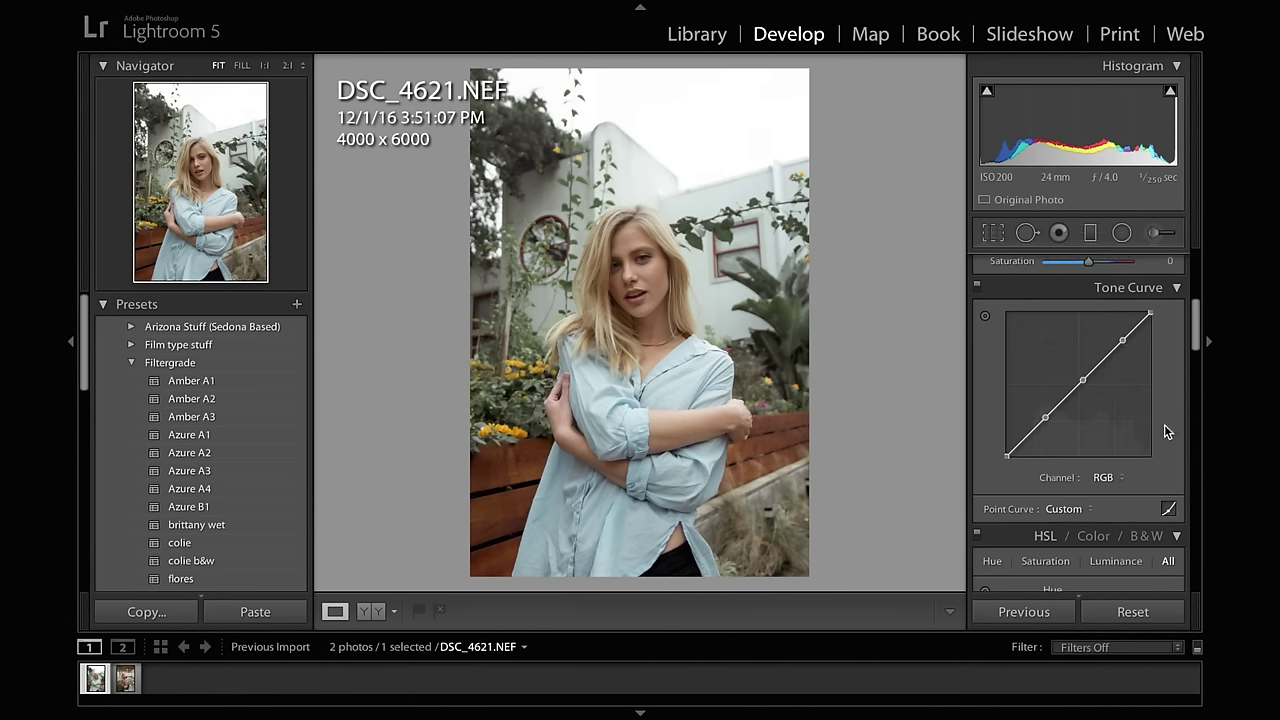
left_click(1170, 512)
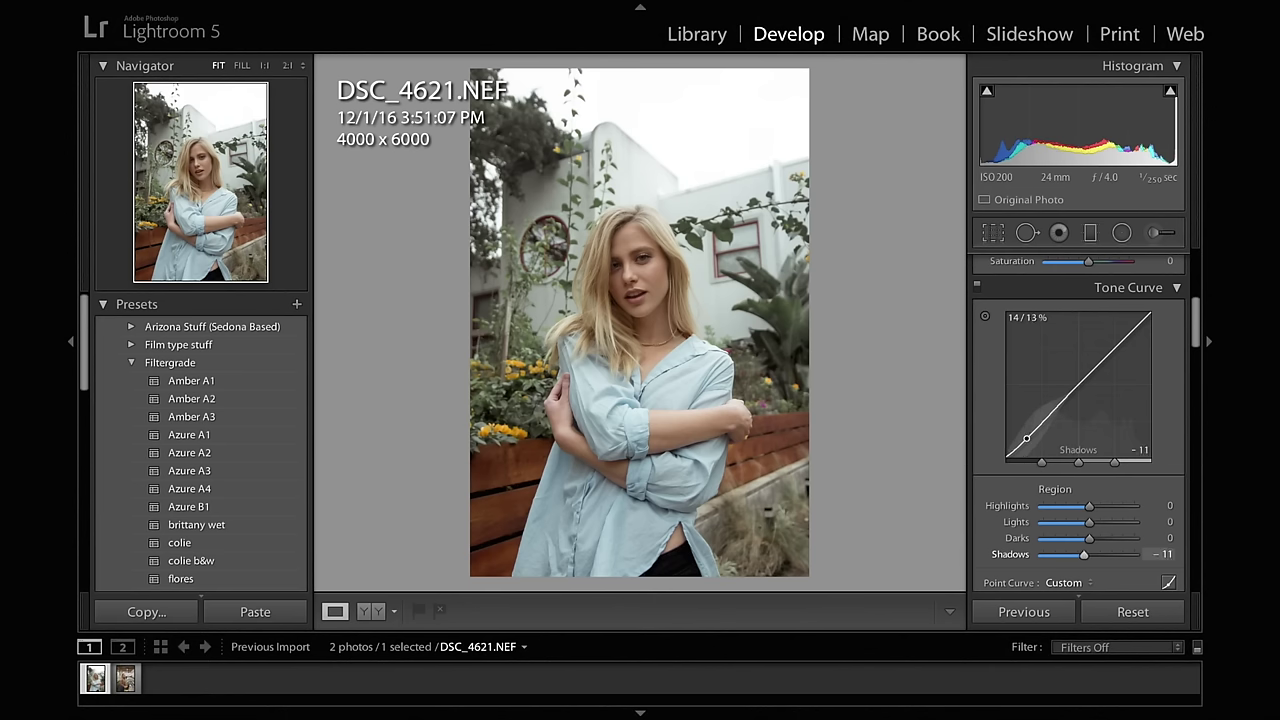
left_click_drag(1026, 438, 1026, 435)
In point-curve mode, lift the black endpoint, lower a shadow point and fine-tune the midtone point.
left_click(1168, 581)
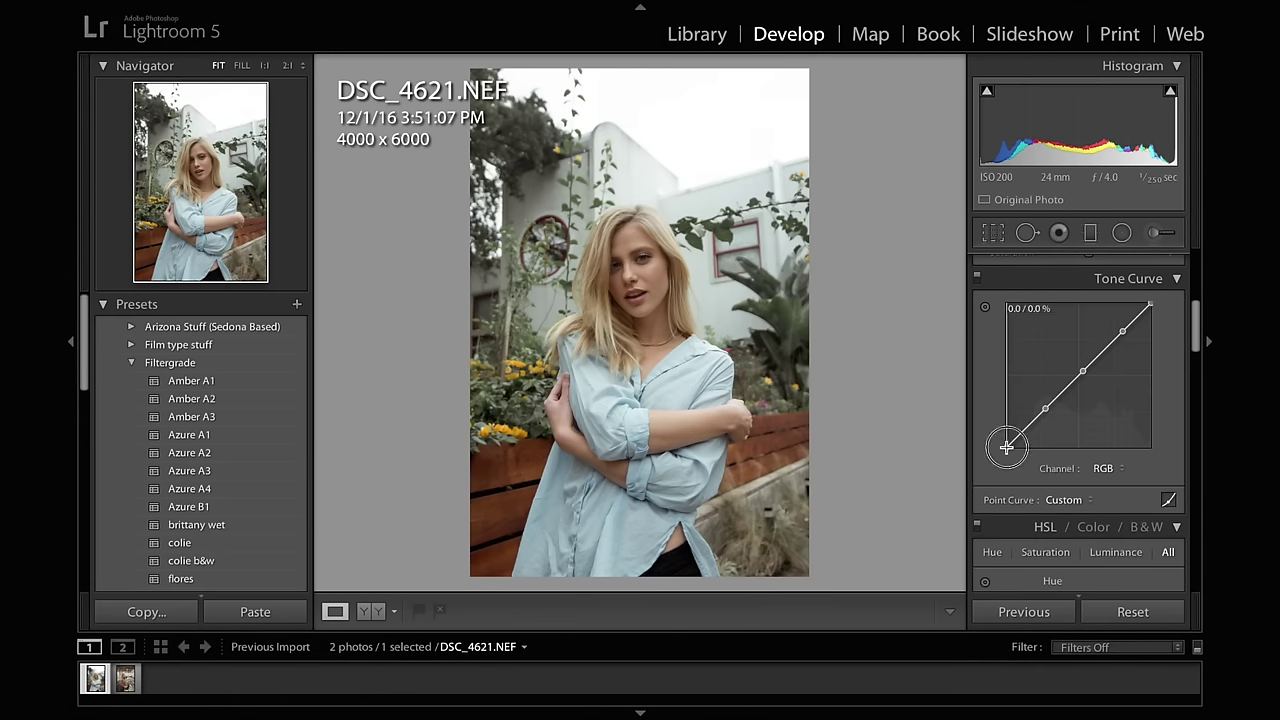
left_click_drag(1006, 447, 1007, 442)
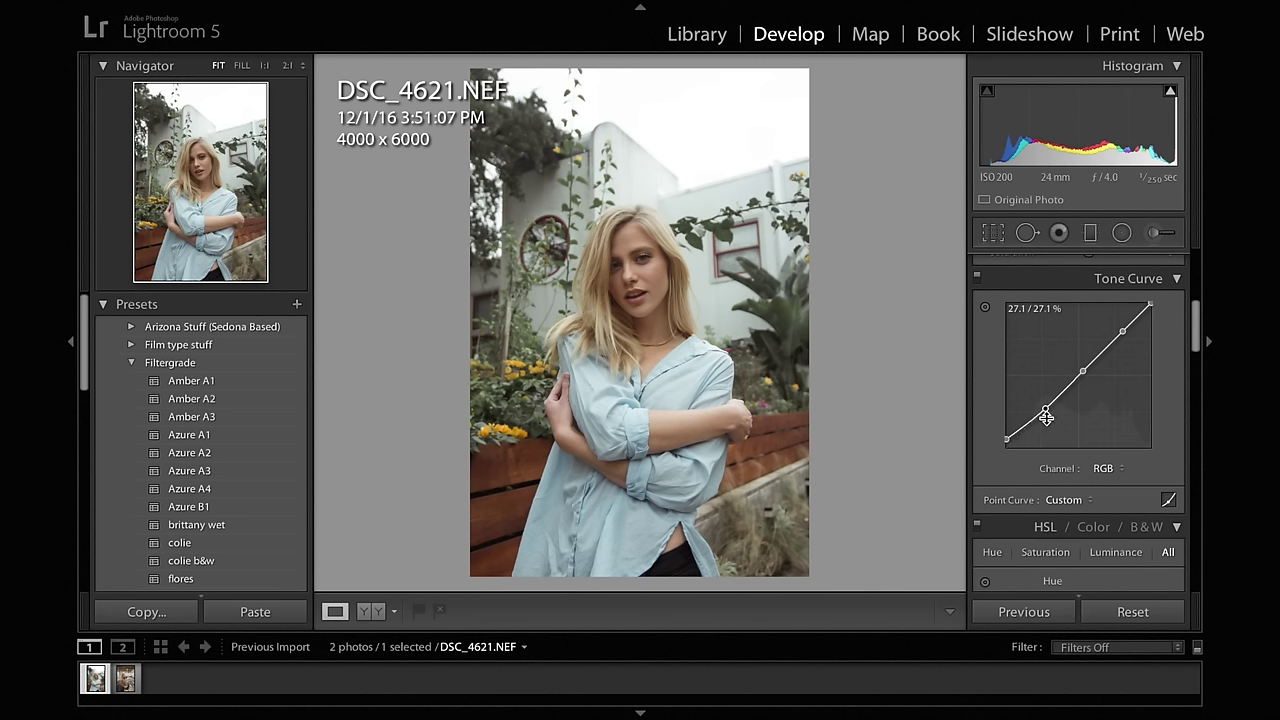
left_click_drag(1047, 408, 1045, 410)
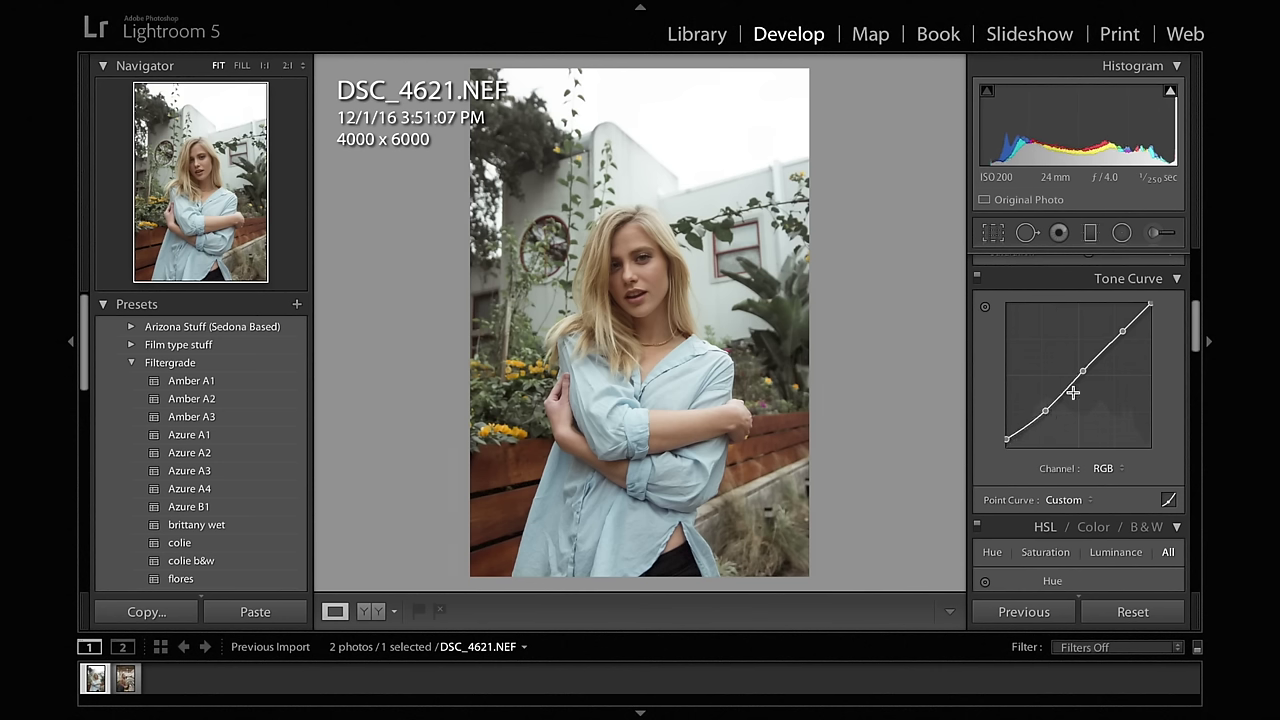
left_click_drag(1083, 370, 1082, 370)
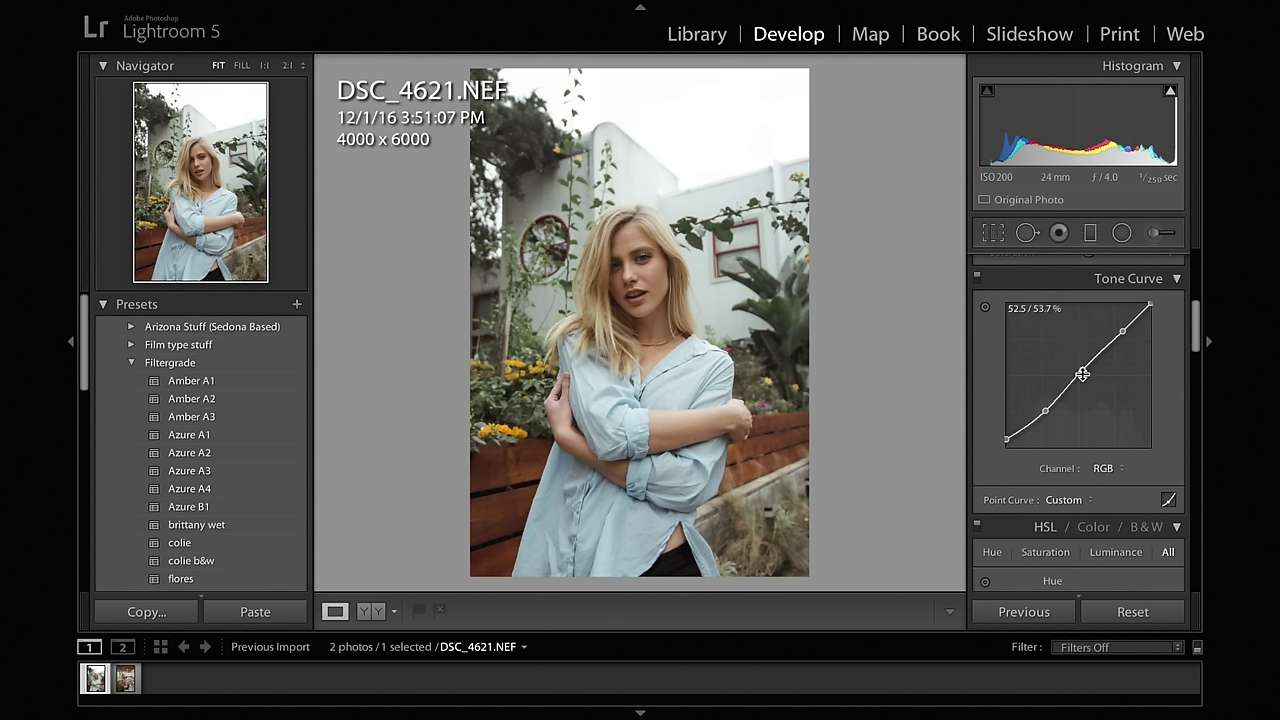
left_click_drag(1082, 370, 1079, 374)
Pull the curve's white endpoint down to about 90.2%.
left_click_drag(1150, 308, 1117, 354)
scroll(1153, 332, "up", 1)
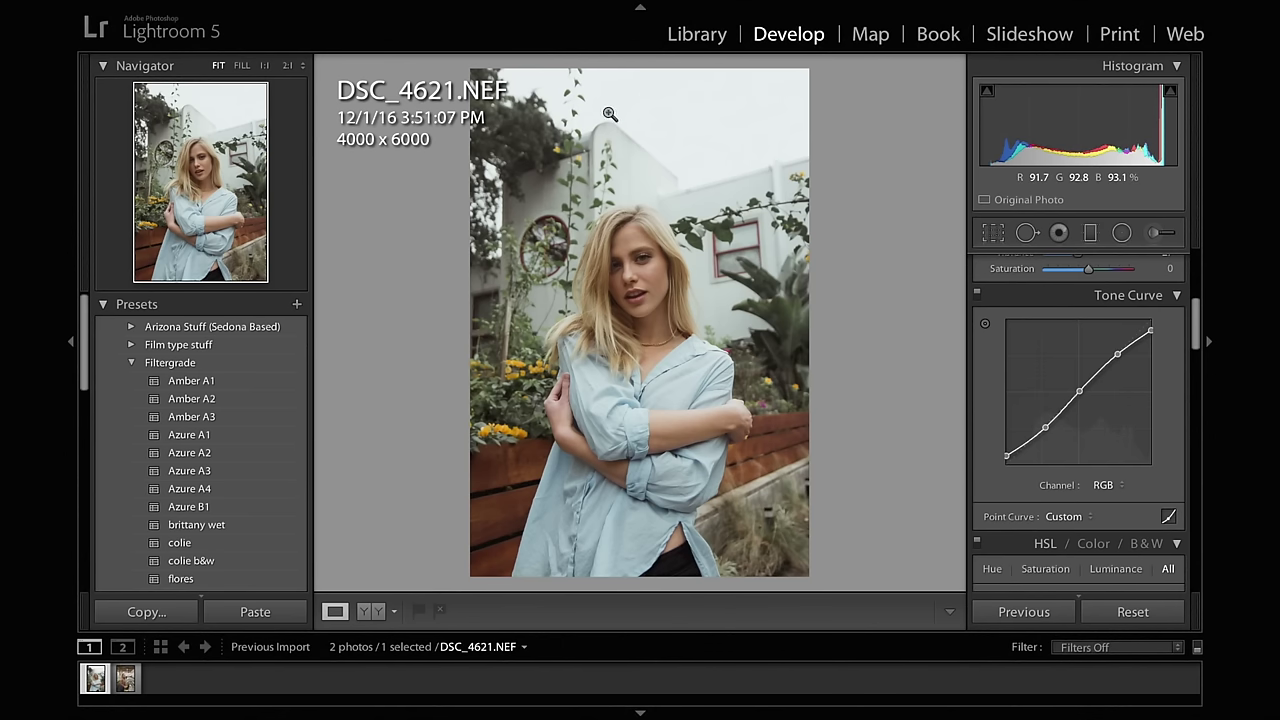
left_click_drag(1150, 330, 1150, 344)
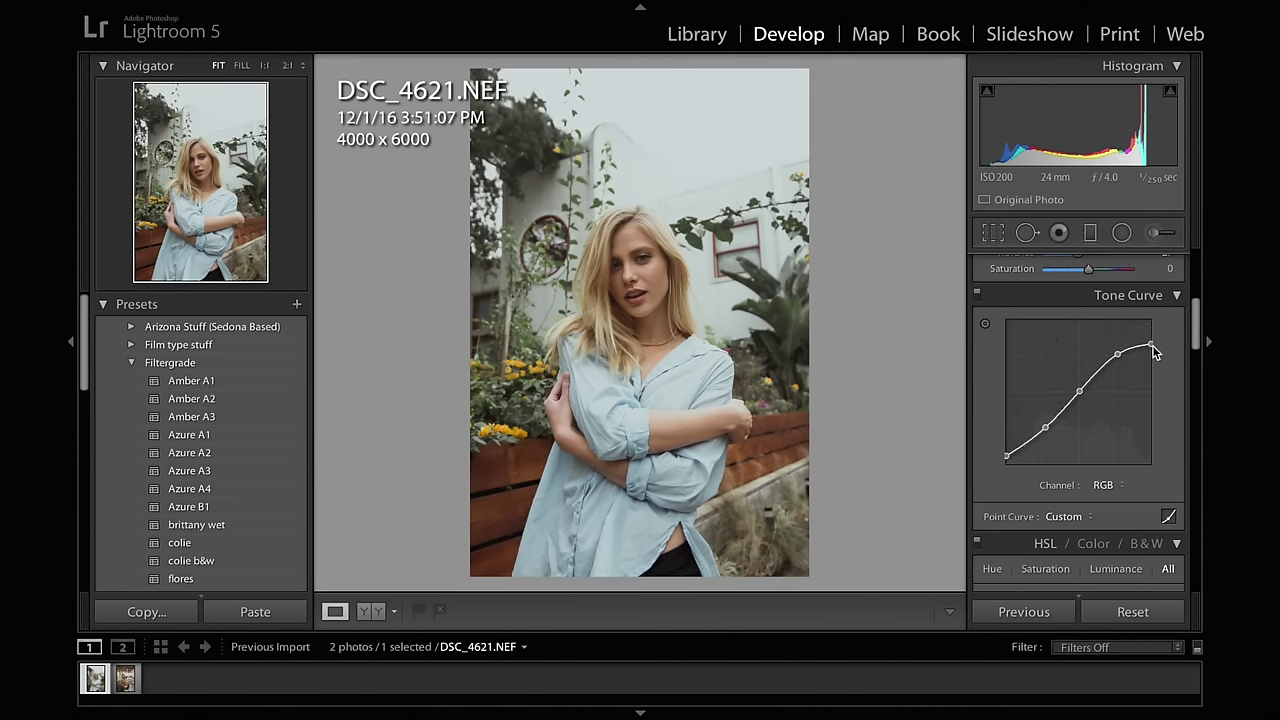
left_click_drag(1153, 344, 1148, 332)
Set DSC_4621's Exposure to +0.95 and Shadows to +28 in the Basic panel.
scroll(1124, 366, "up", 2)
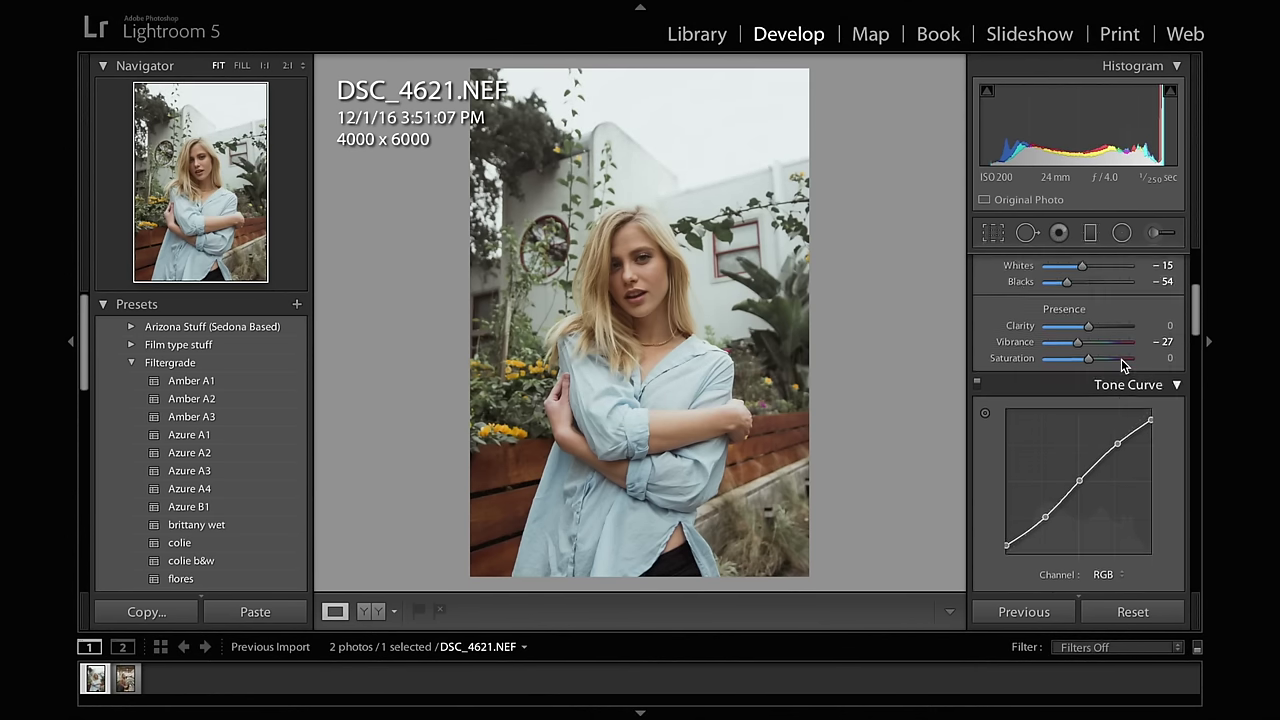
scroll(1114, 366, "up", 5)
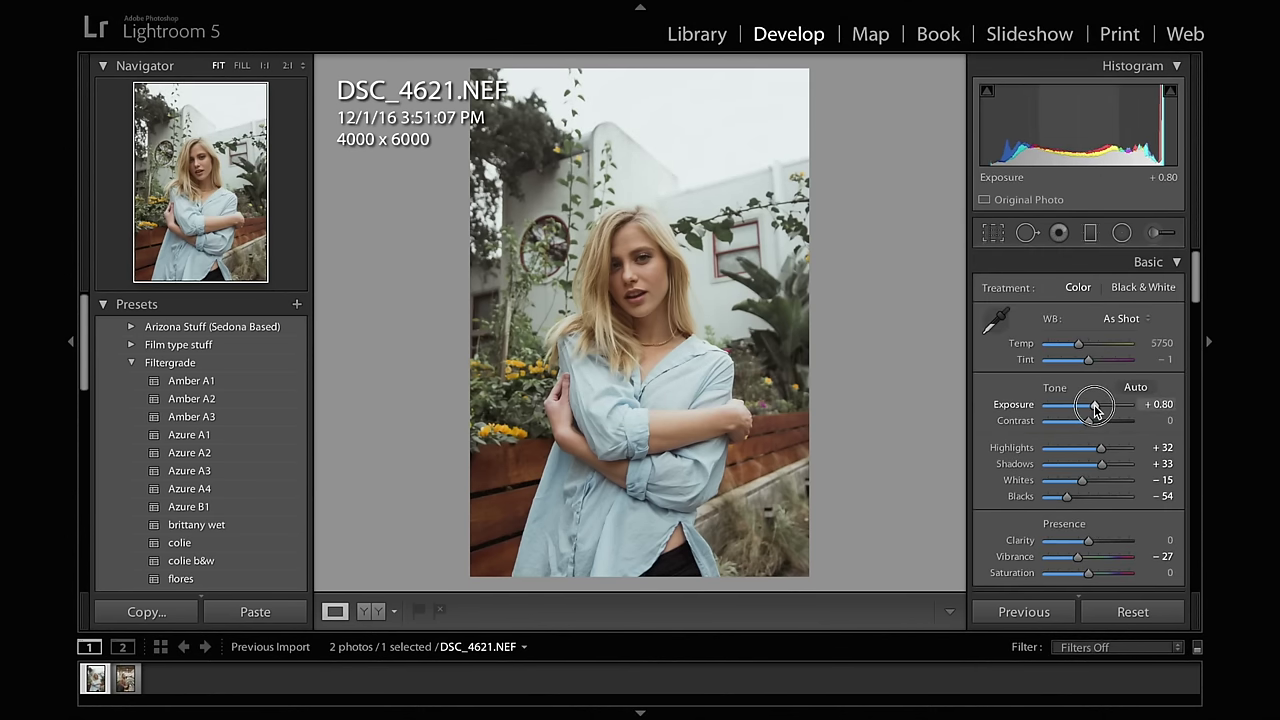
left_click_drag(1095, 409, 1097, 409)
scroll(1096, 400, "down", 3)
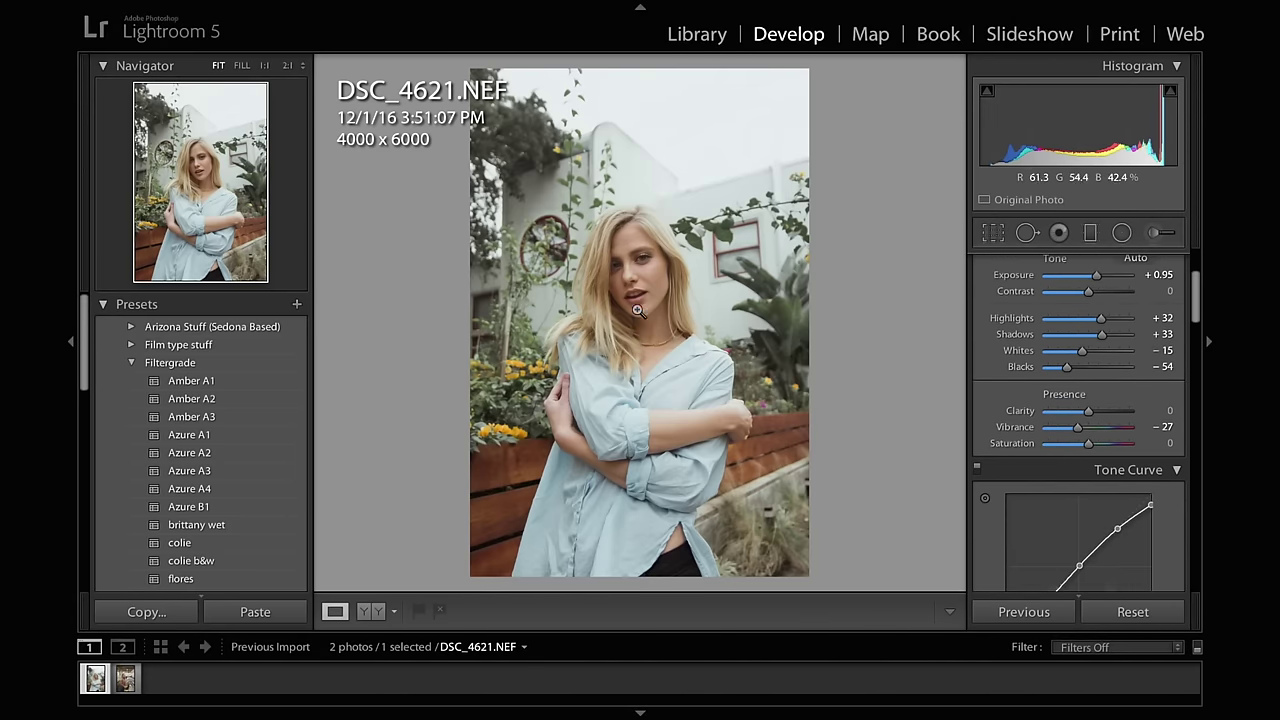
left_click_drag(1104, 335, 1102, 341)
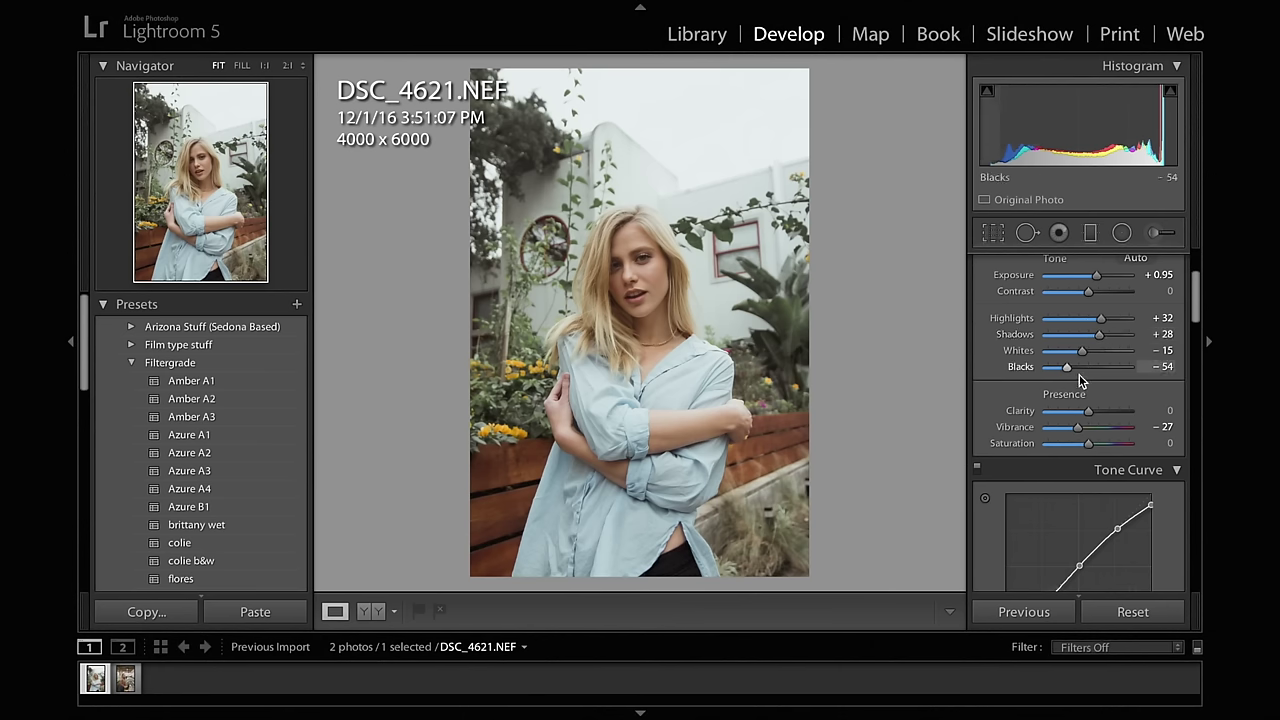
scroll(1090, 398, "down", 3)
scroll(1100, 389, "down", 6)
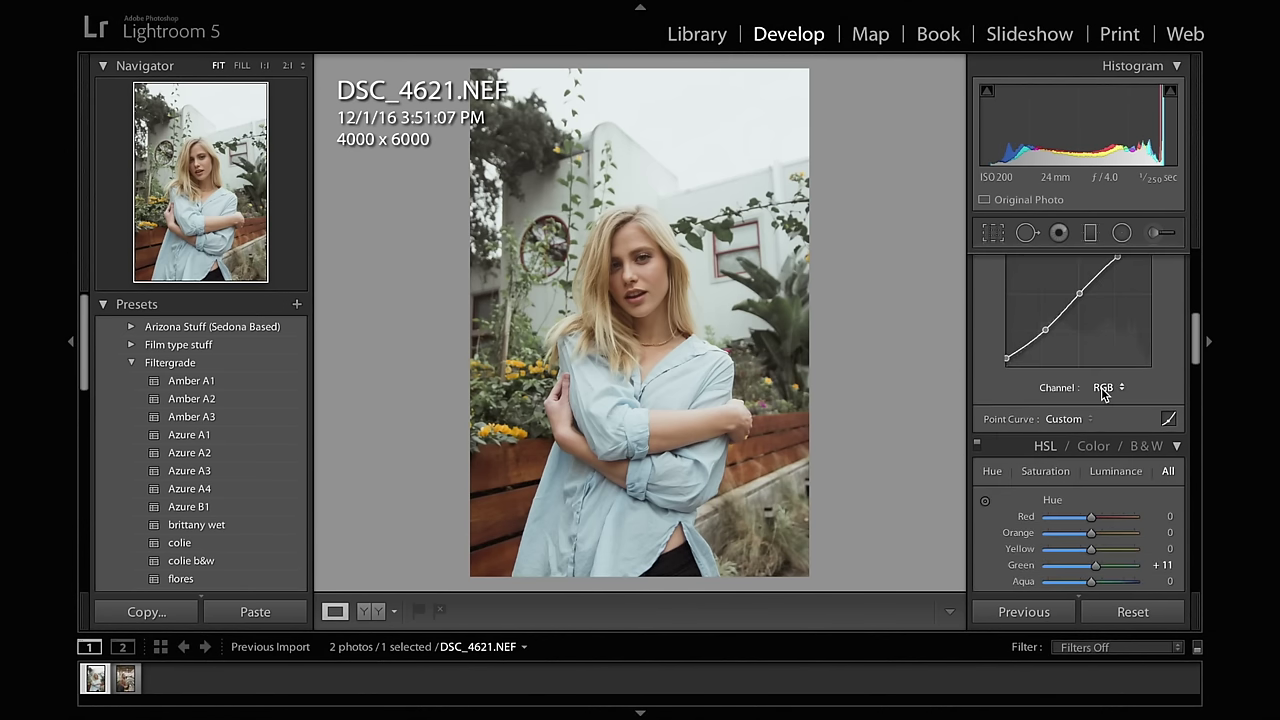
scroll(1101, 388, "down", 5)
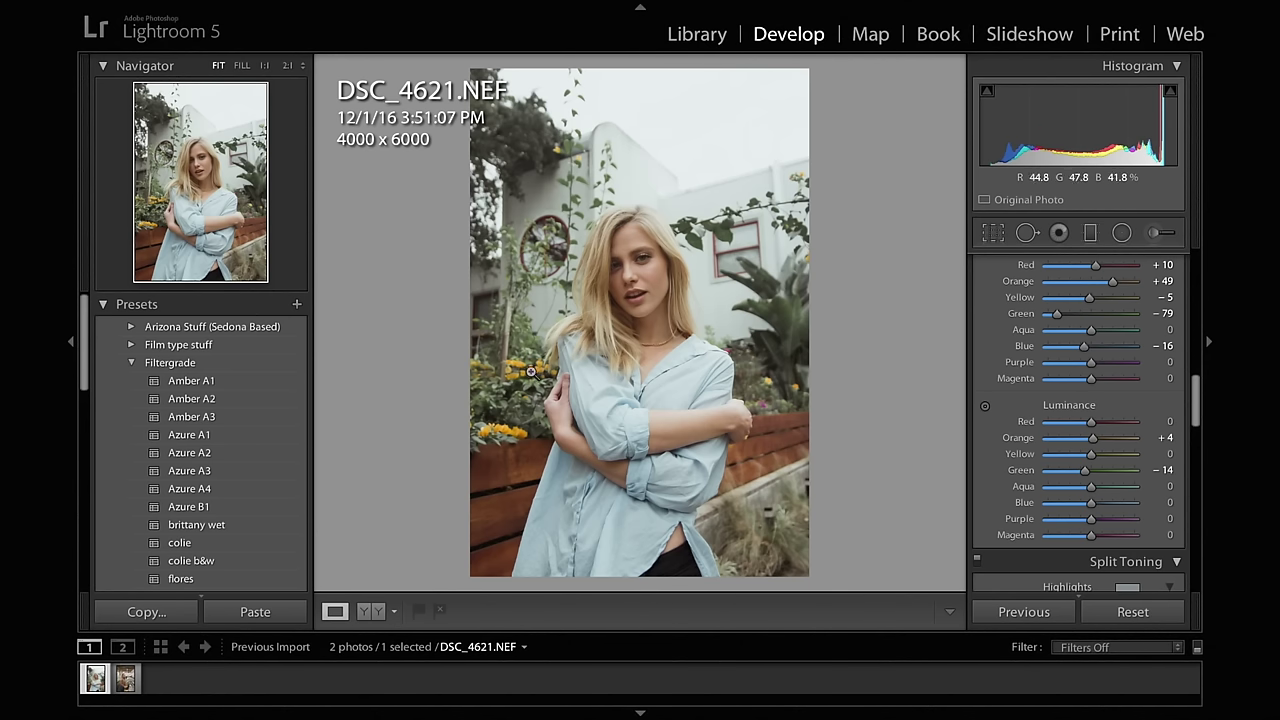
Brush the yellow flowers with a local adjustment: exposure 0.12, clarity 29, saturation 16.
key("k")
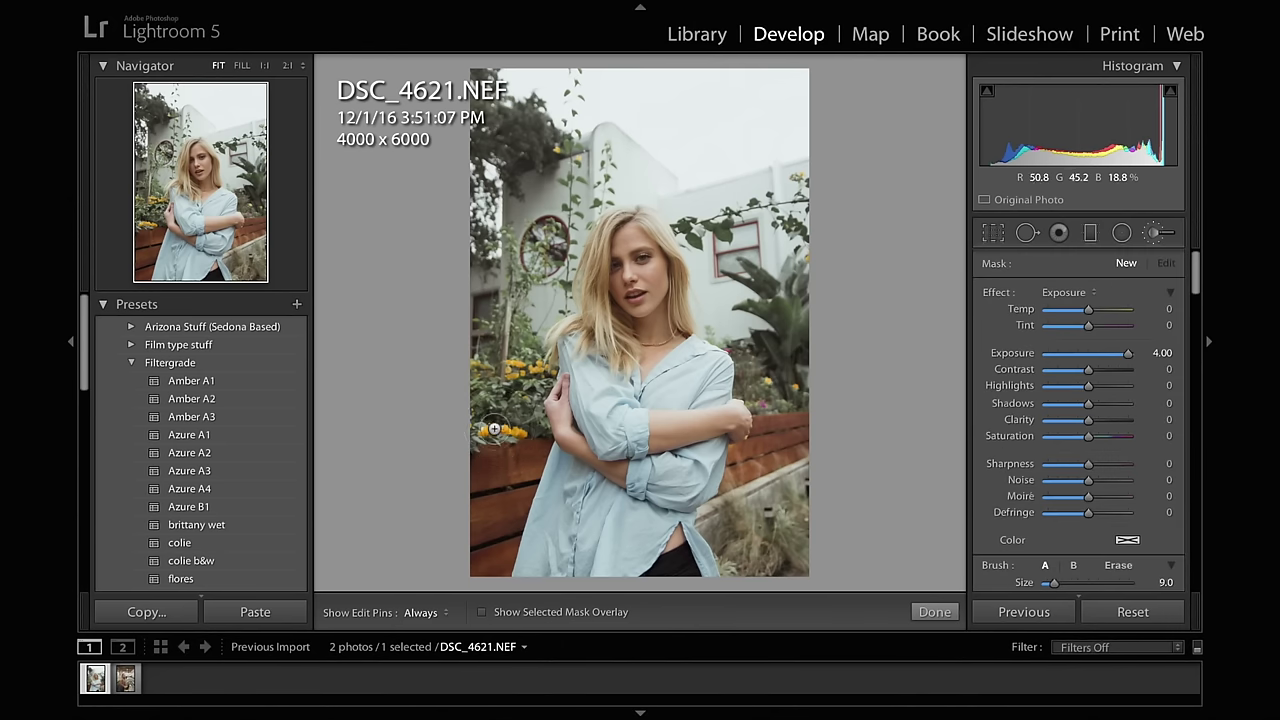
scroll(496, 428, "down", 2)
left_click(496, 428)
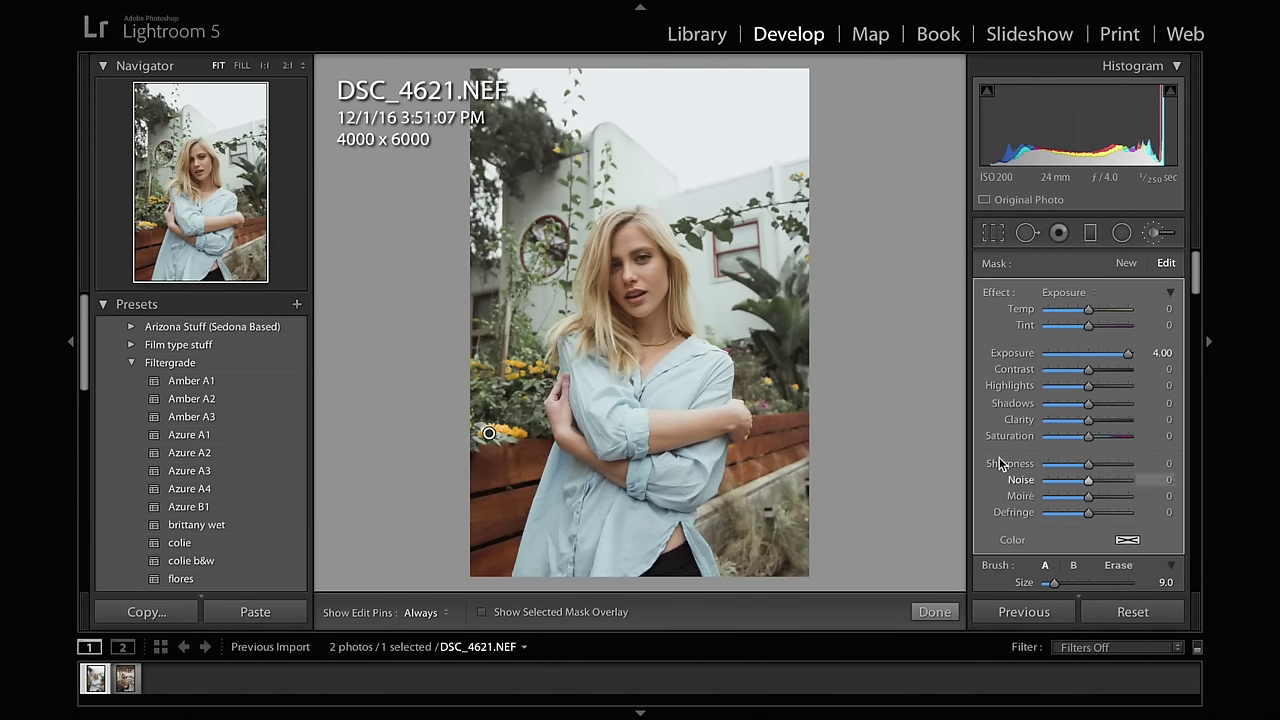
left_click_drag(1120, 358, 1086, 364)
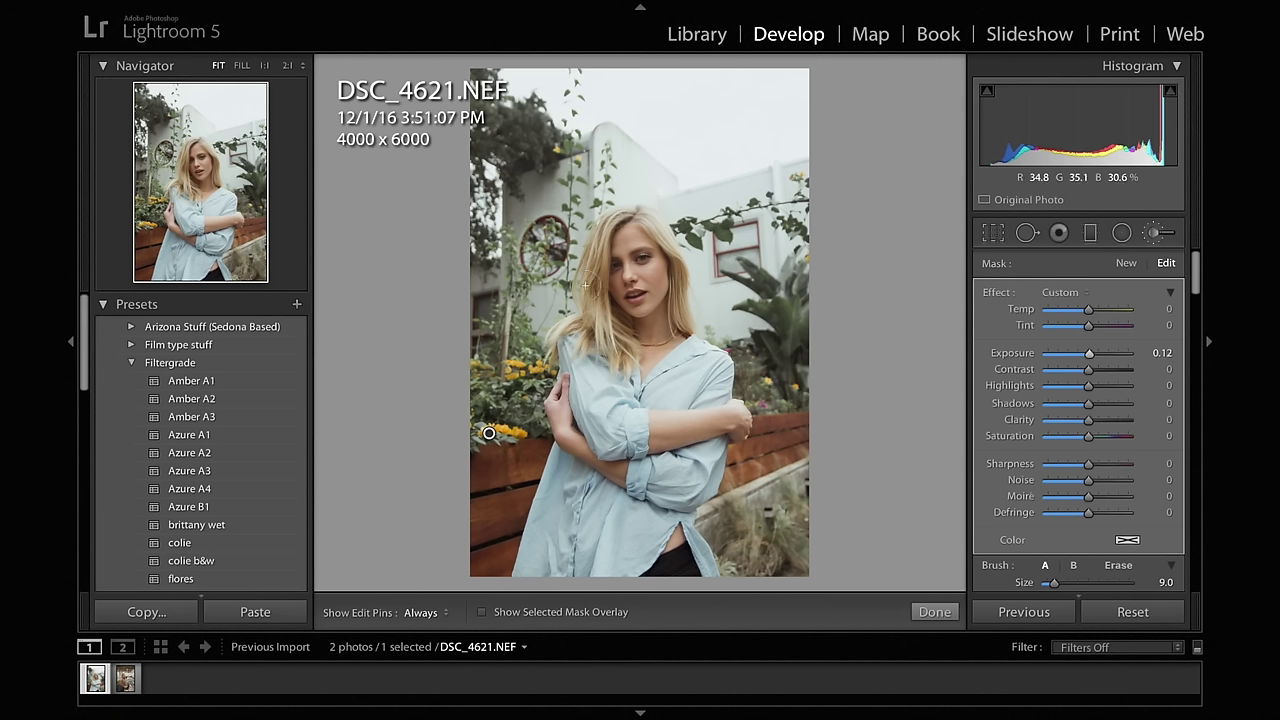
mouse_move(1088, 419)
left_mouse_down()
mouse_move(1104, 425)
mouse_move(1094, 437)
left_mouse_up()
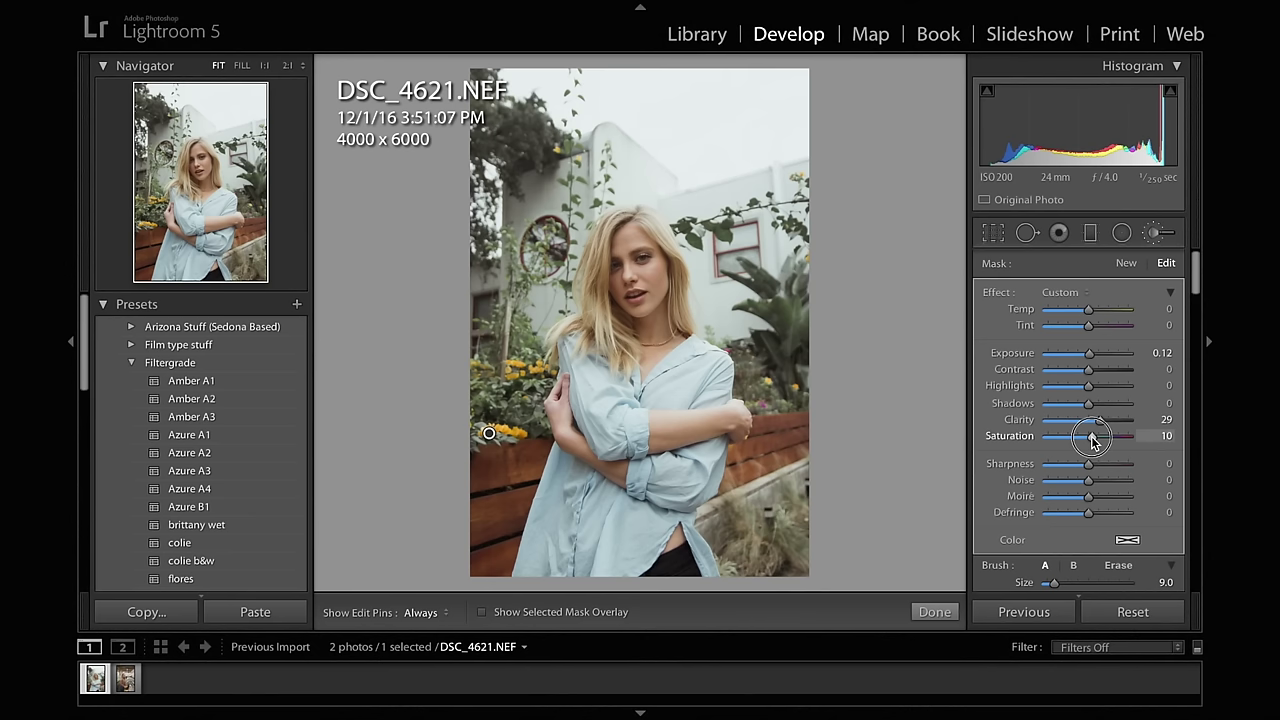
left_click(954, 612)
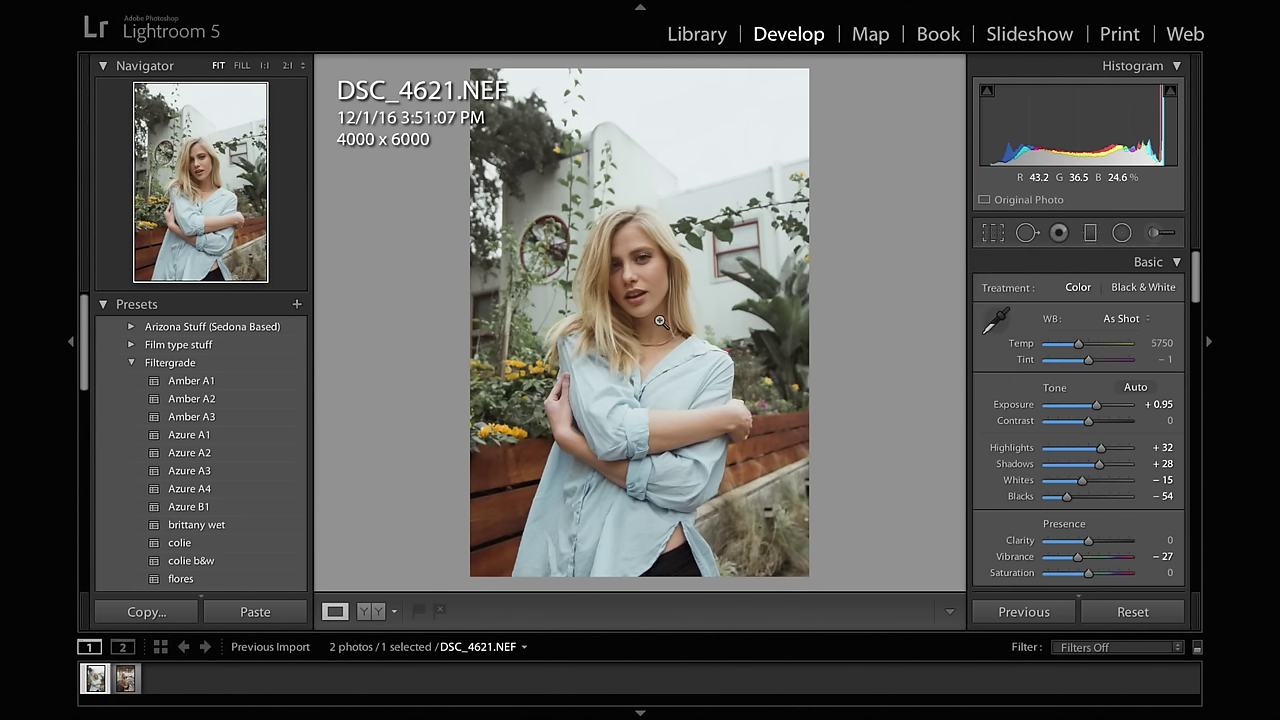
Set Post-Crop Vignetting Amount to −6 and compare Before/After.
scroll(1109, 443, "down", 5)
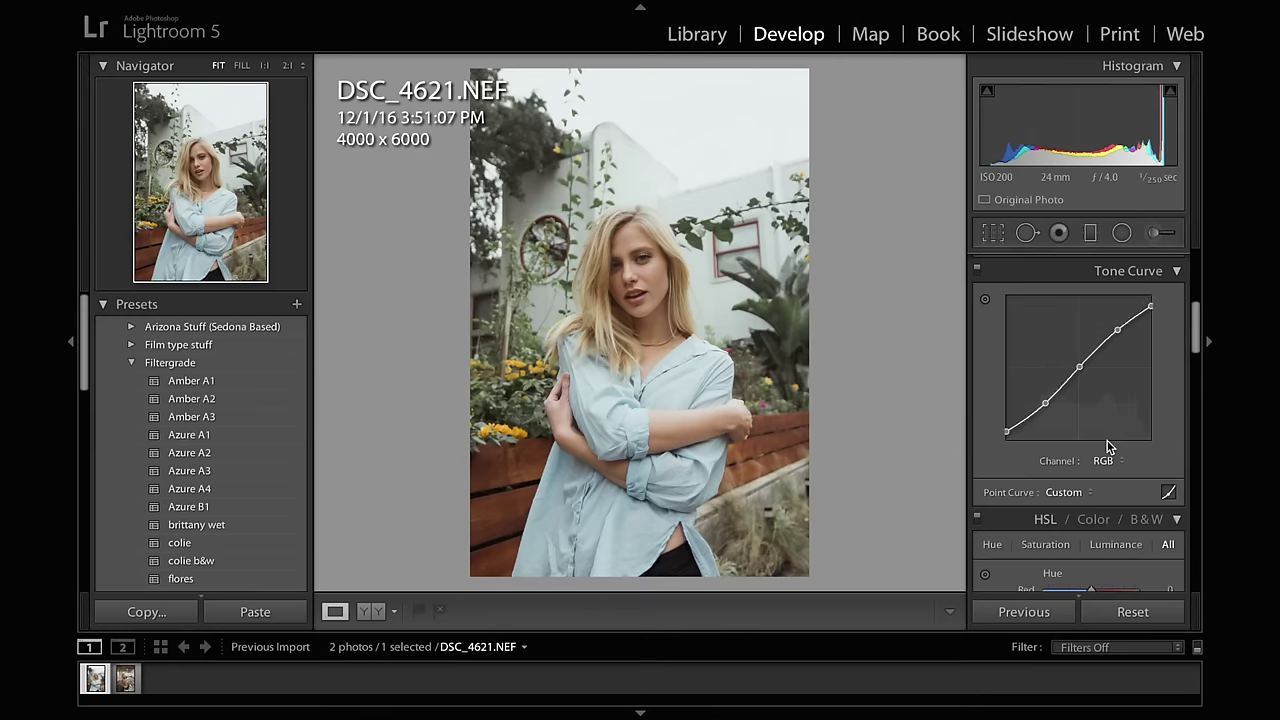
scroll(1109, 443, "down", 10)
left_click_drag(1088, 404, 1089, 409)
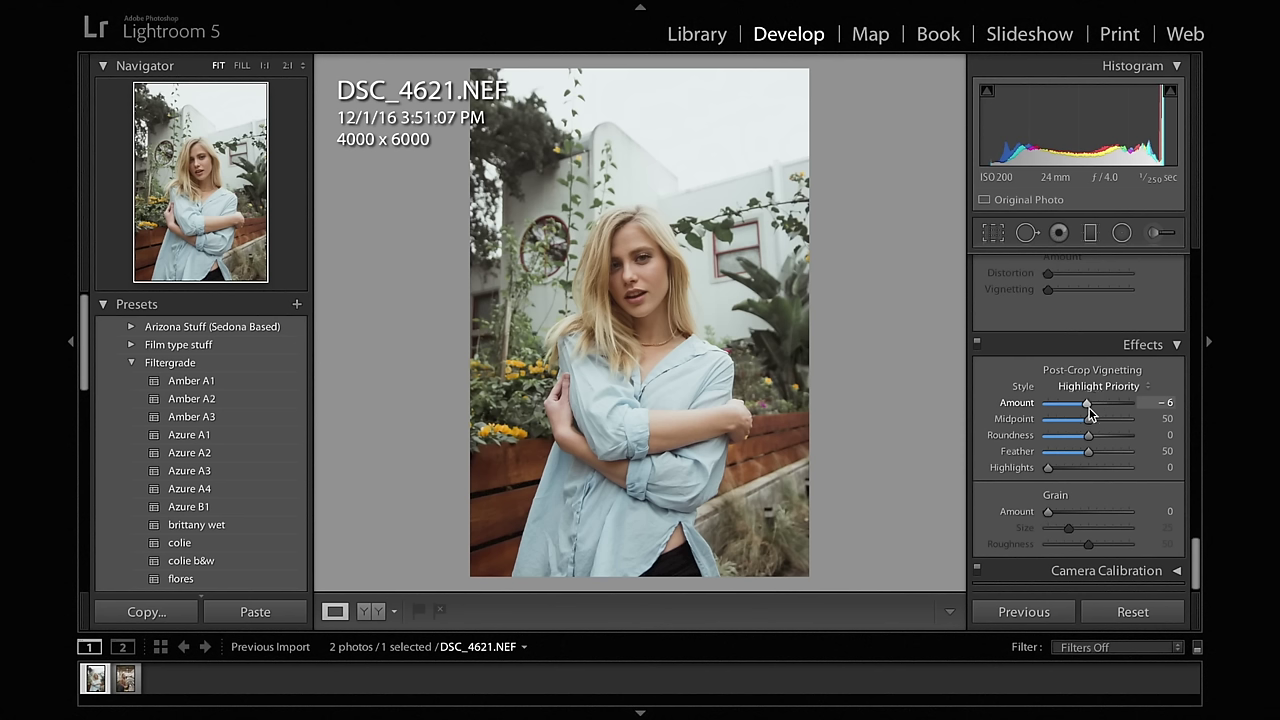
key("backslash")
key("backslash")
key("backslash")
key("backslash")
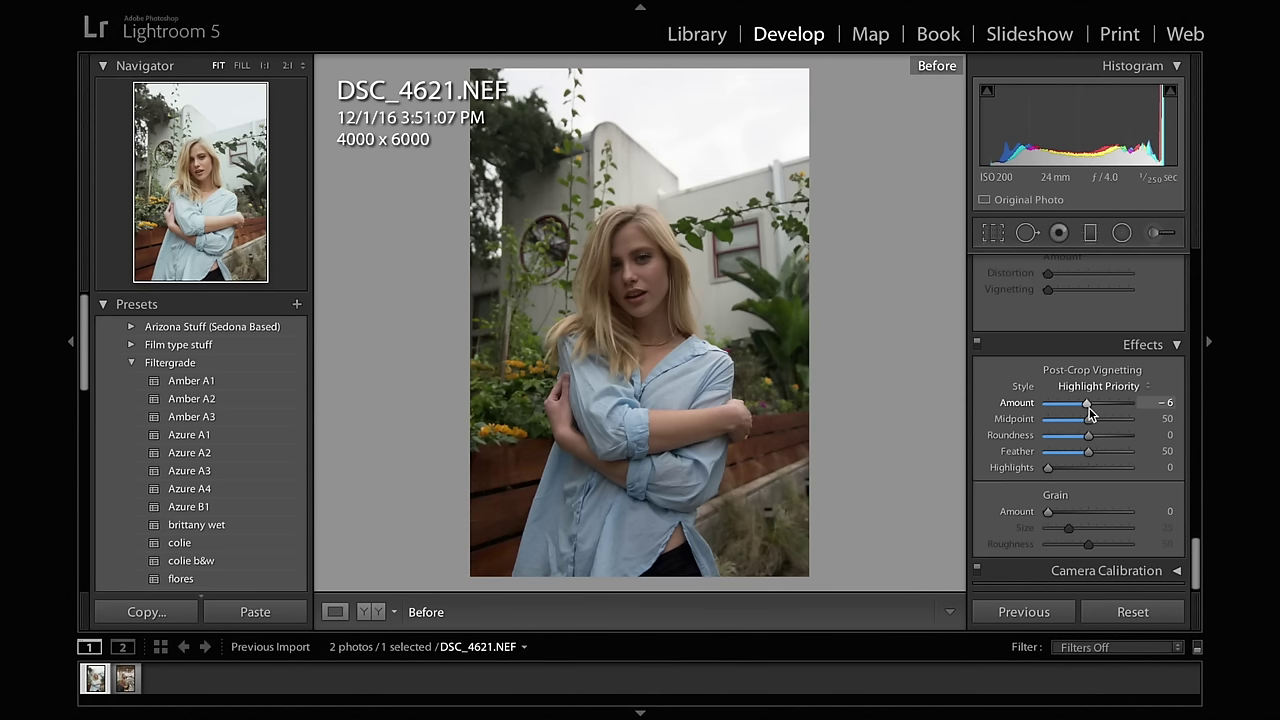
key("backslash")
key("backslash")
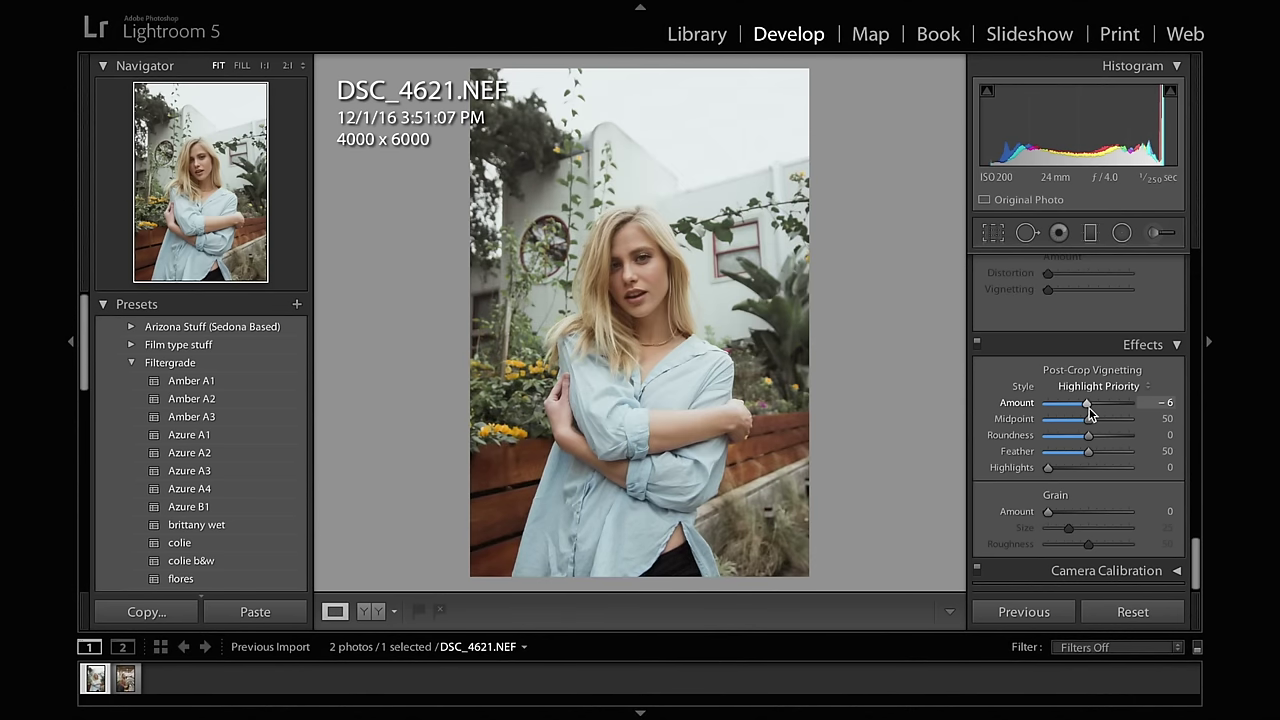
Lower Highlights from +32 to +3 and compare against the original again.
scroll(1090, 413, "up", 15)
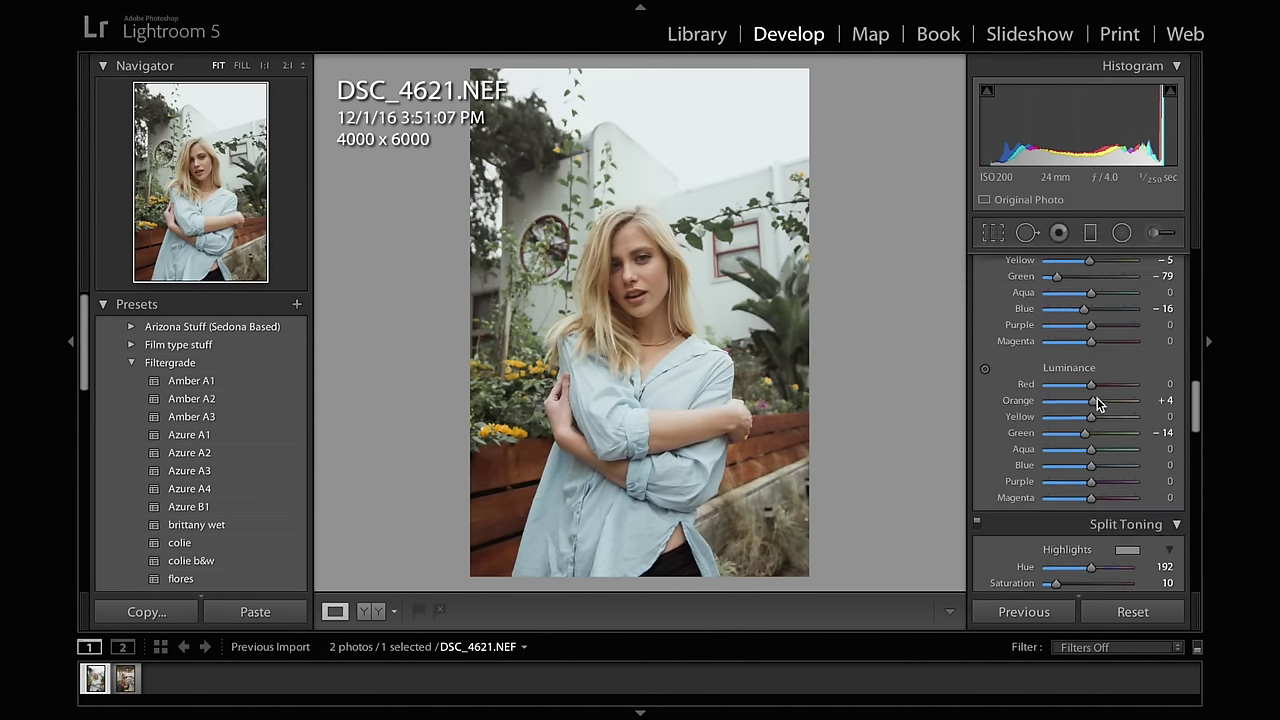
scroll(1100, 400, "up", 10)
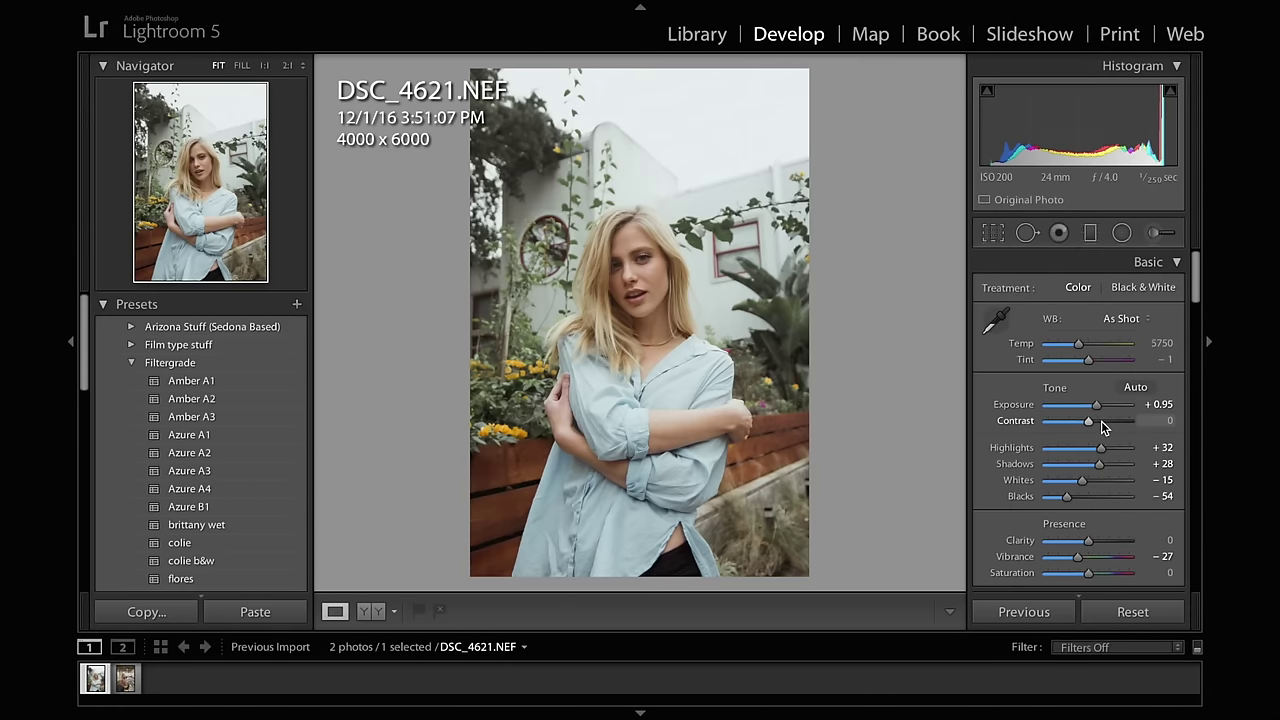
left_click_drag(1100, 449, 1091, 455)
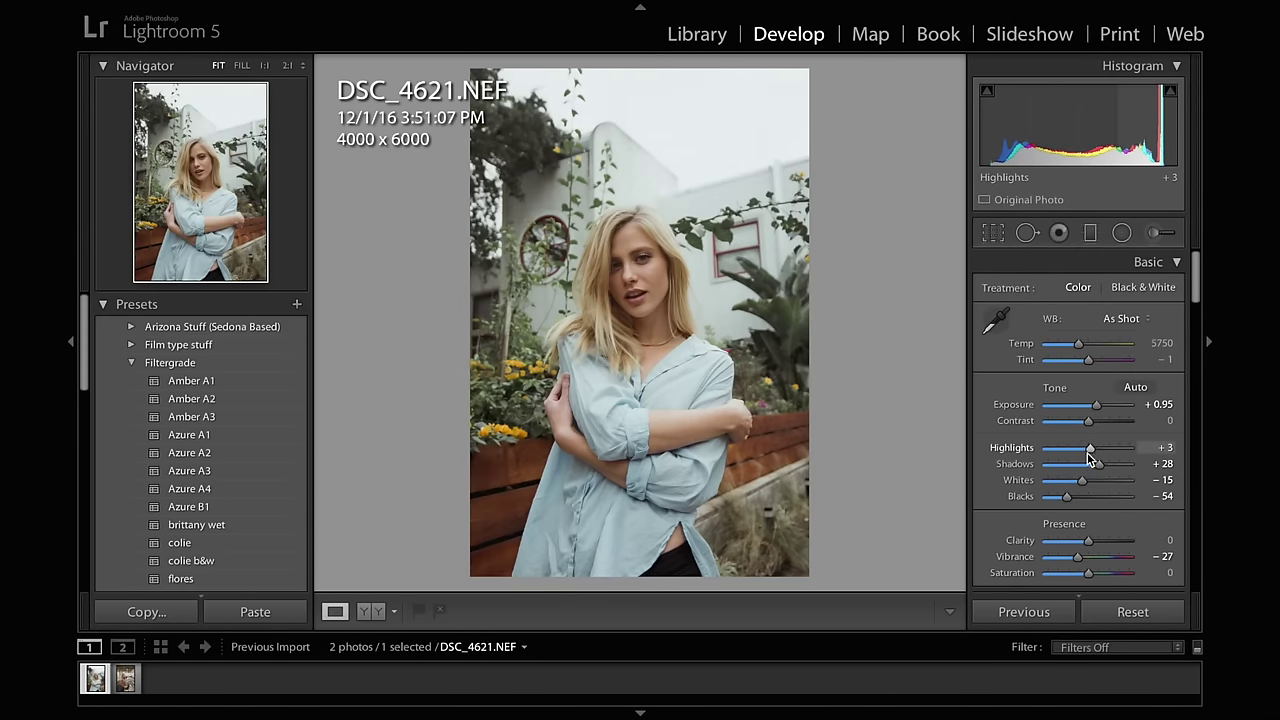
key("backslash")
key("backslash")
key("backslash")
key("backslash")
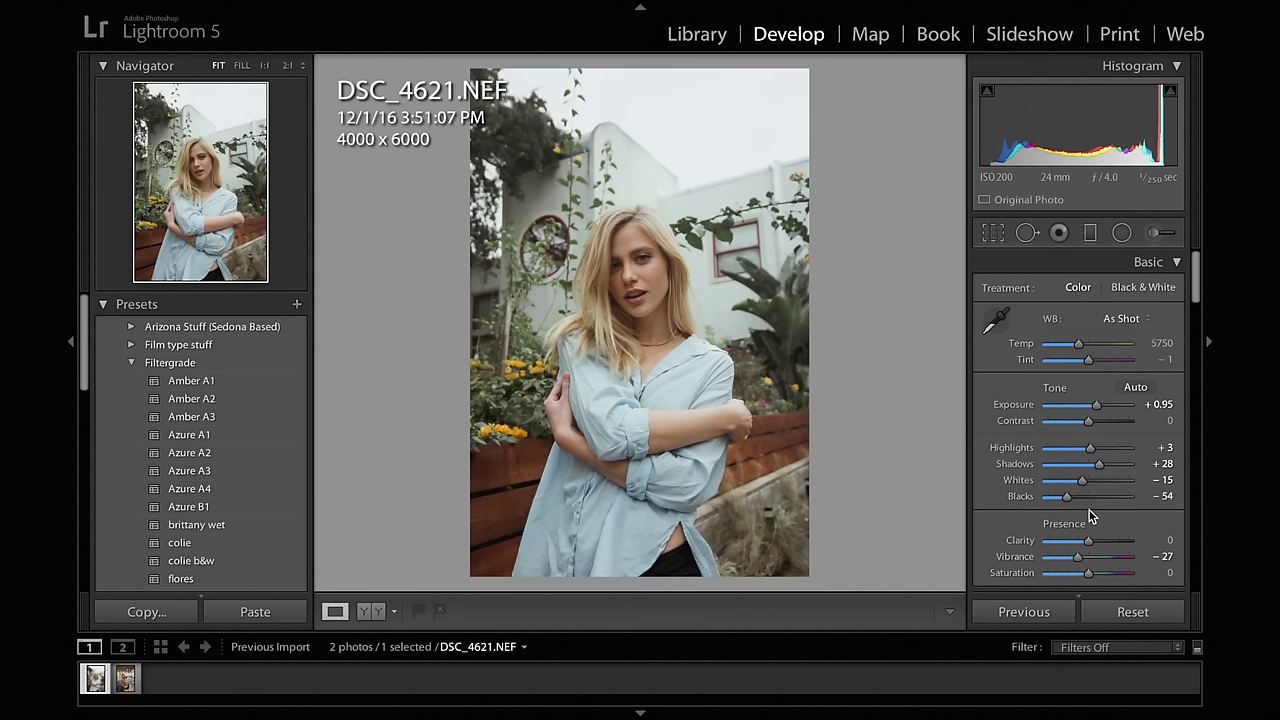
Move to DSC_7910 and set Exposure +0.50 and Contrast +5.
key("Right")
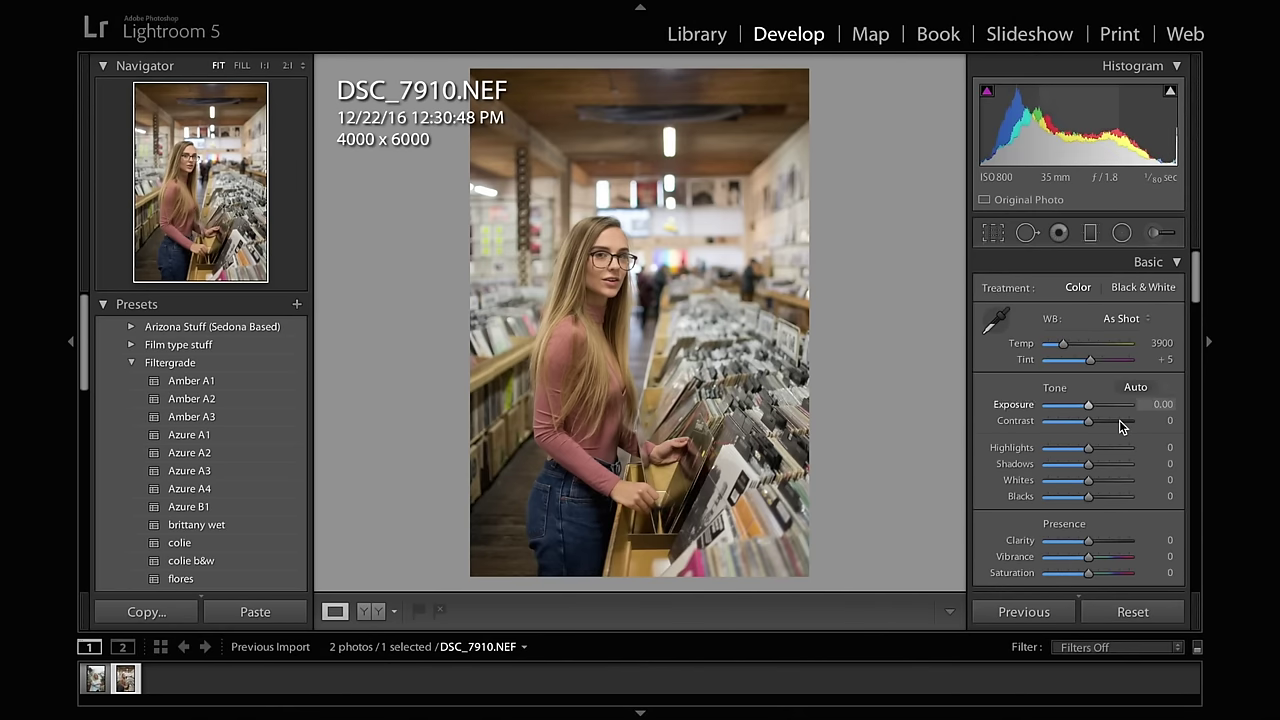
left_click_drag(1089, 416, 1093, 416)
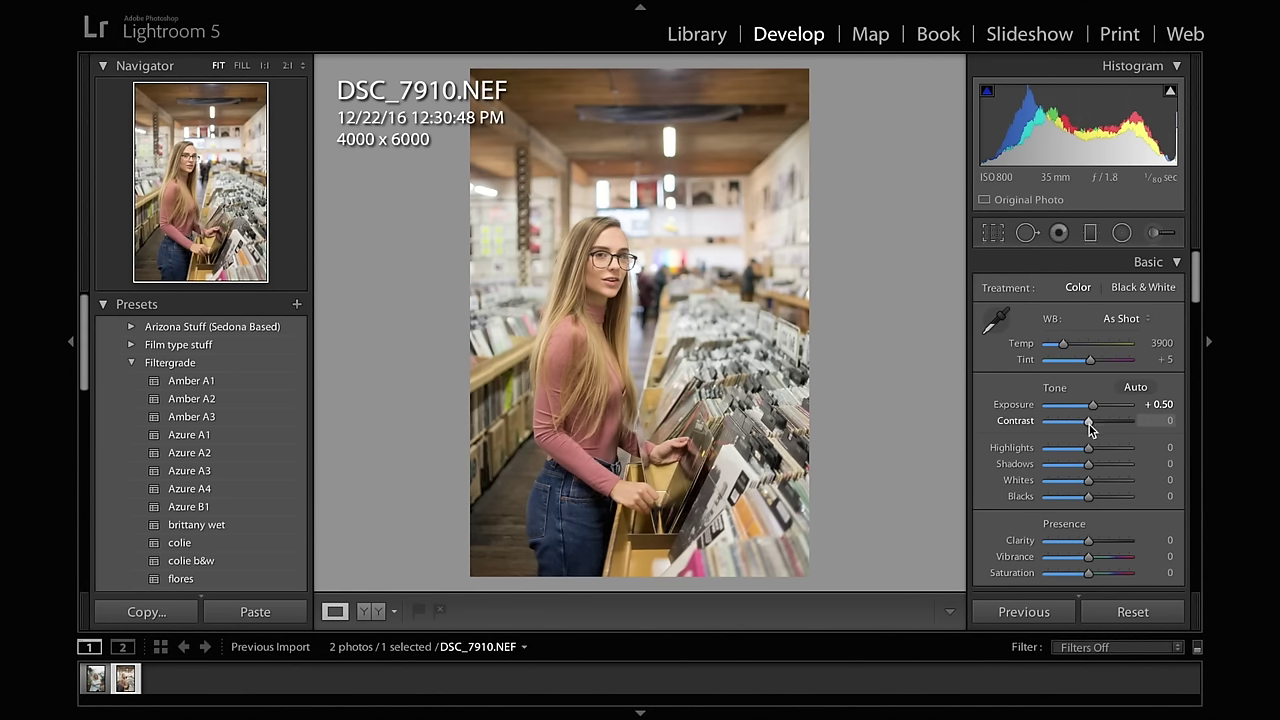
left_click_drag(1089, 430, 1092, 424)
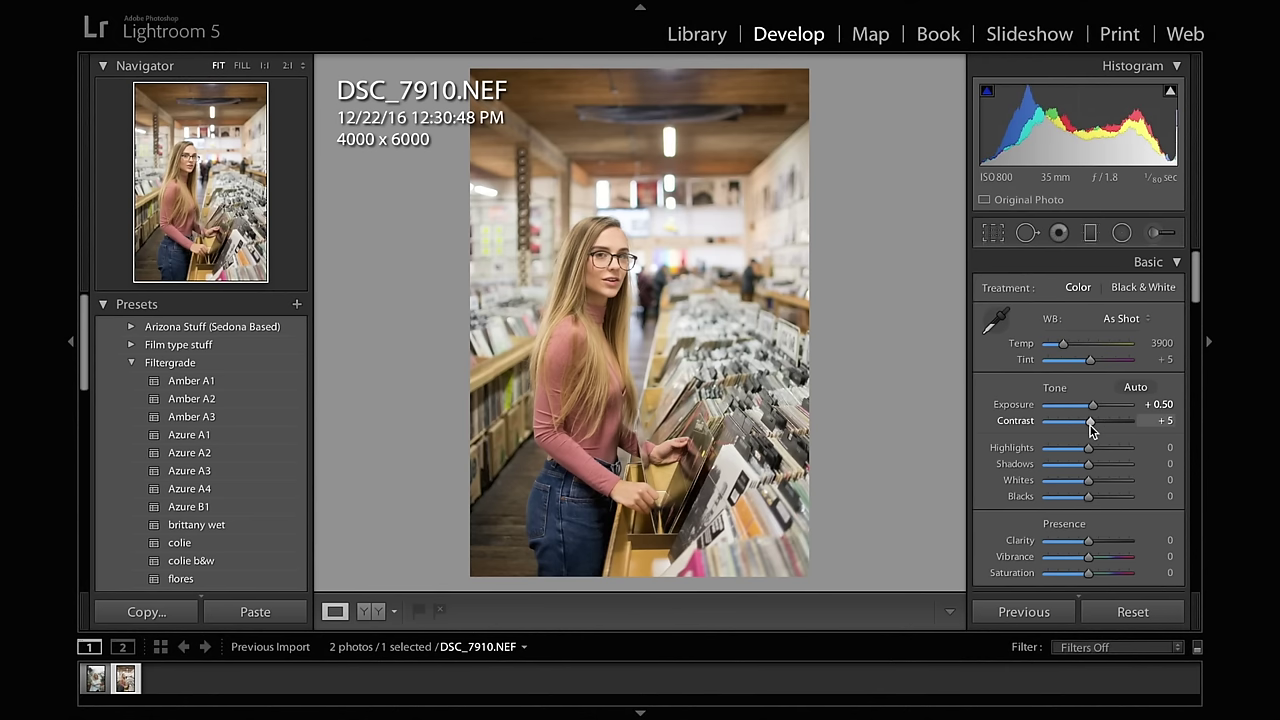
Set Highlights +24, Shadows +11, Whites +28, Blacks −38 and Vibrance −29.
scroll(1091, 429, "down", 2)
mouse_move(1089, 398)
left_mouse_down()
mouse_move(1100, 427)
mouse_move(1089, 449)
mouse_move(1072, 449)
mouse_move(1093, 422)
left_mouse_up()
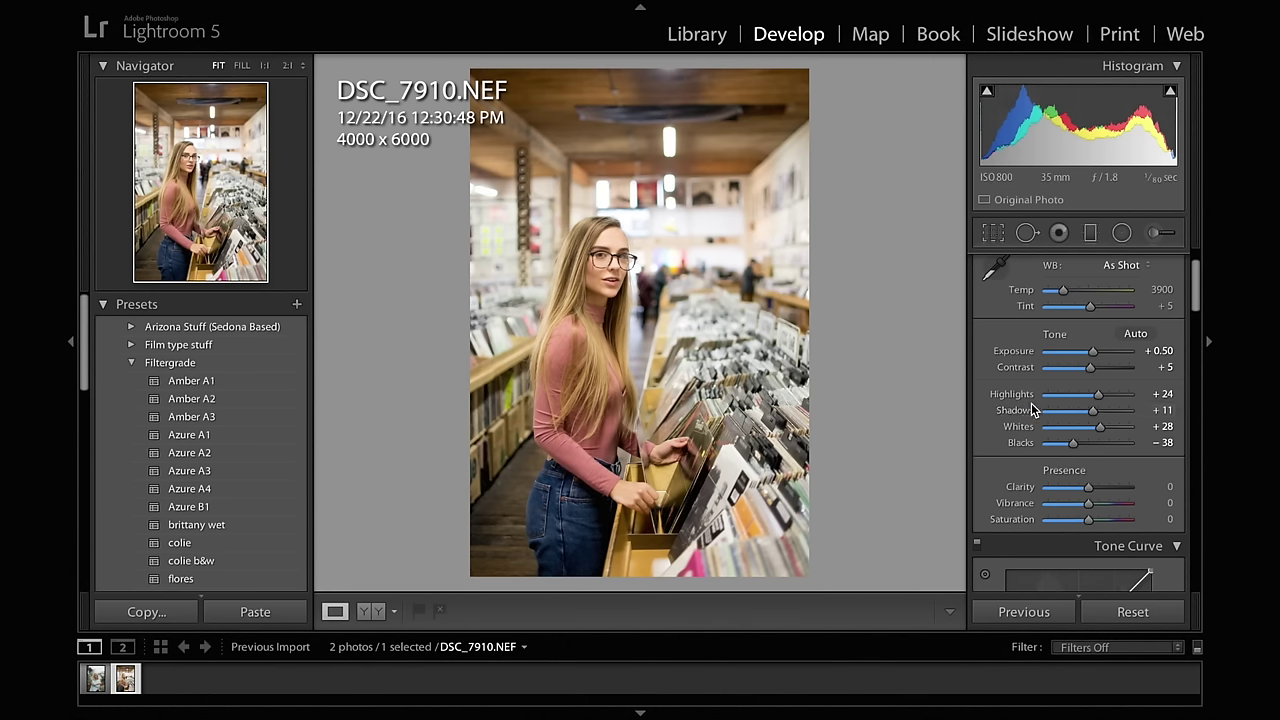
scroll(1070, 435, "down", 3)
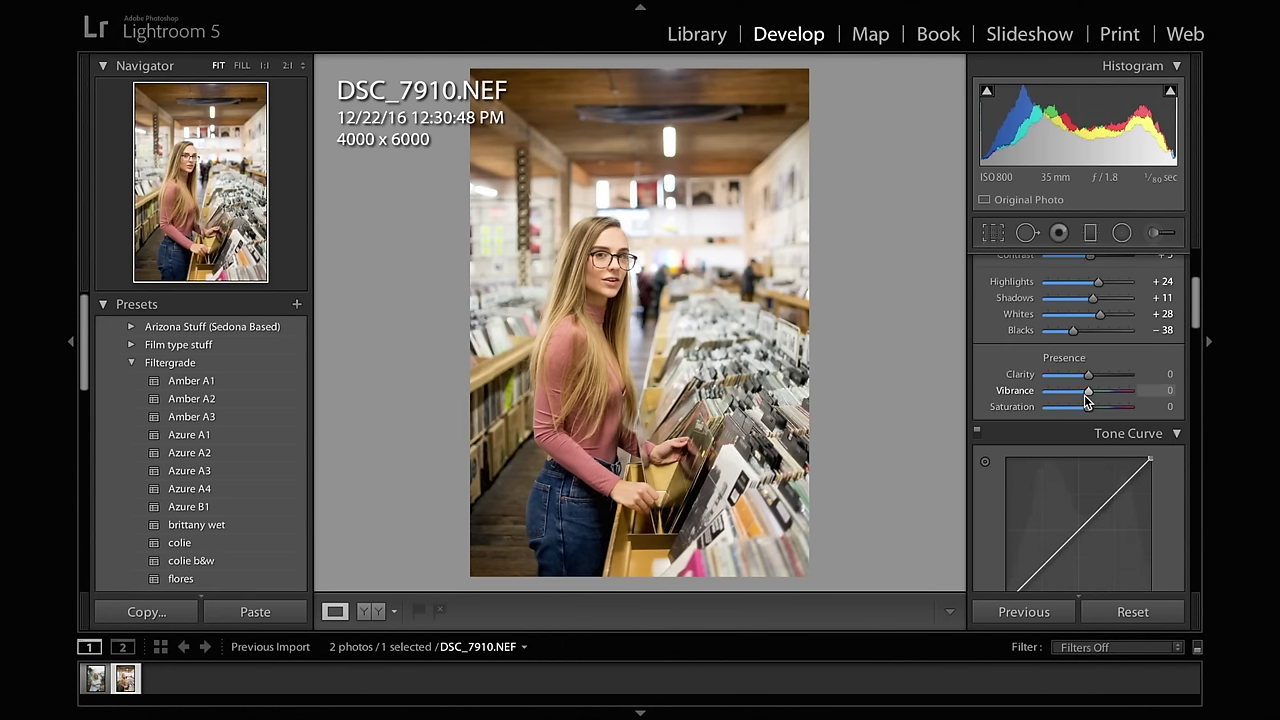
left_click_drag(1088, 390, 1078, 393)
scroll(1081, 396, "down", 2)
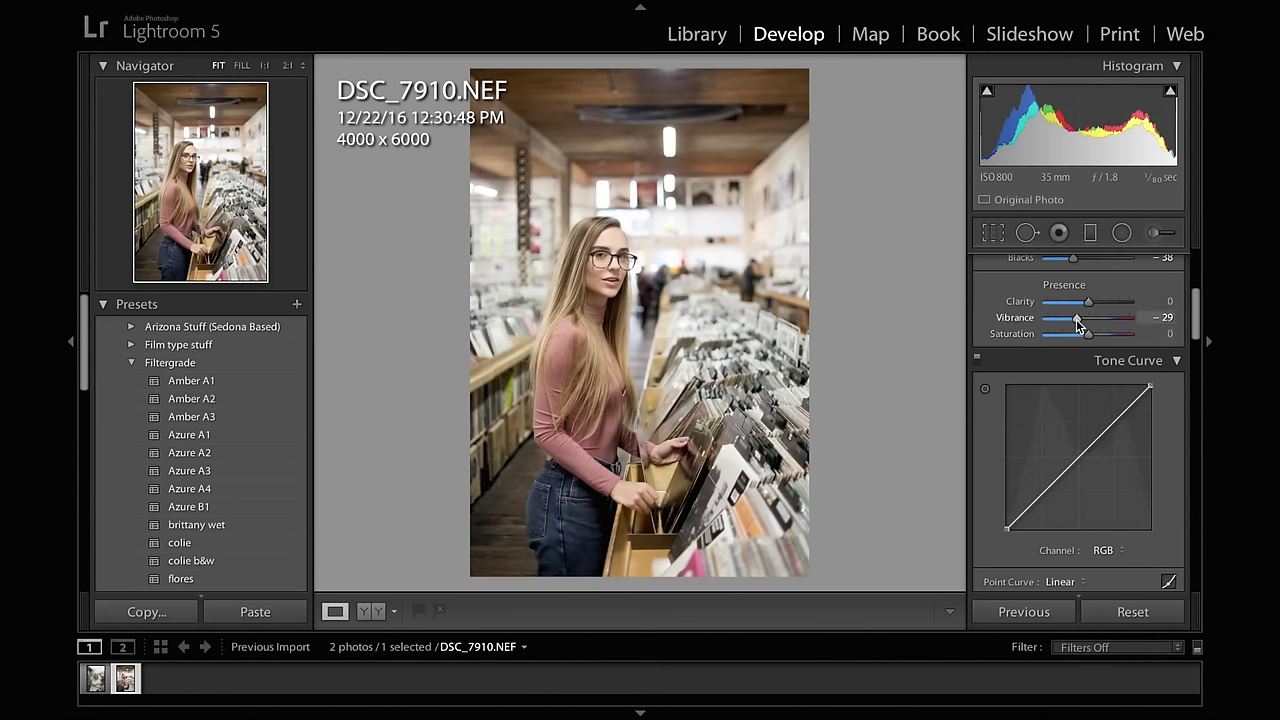
Adjust HSL saturation sliders, settling Blue saturation at −31.
scroll(1076, 320, "down", 5)
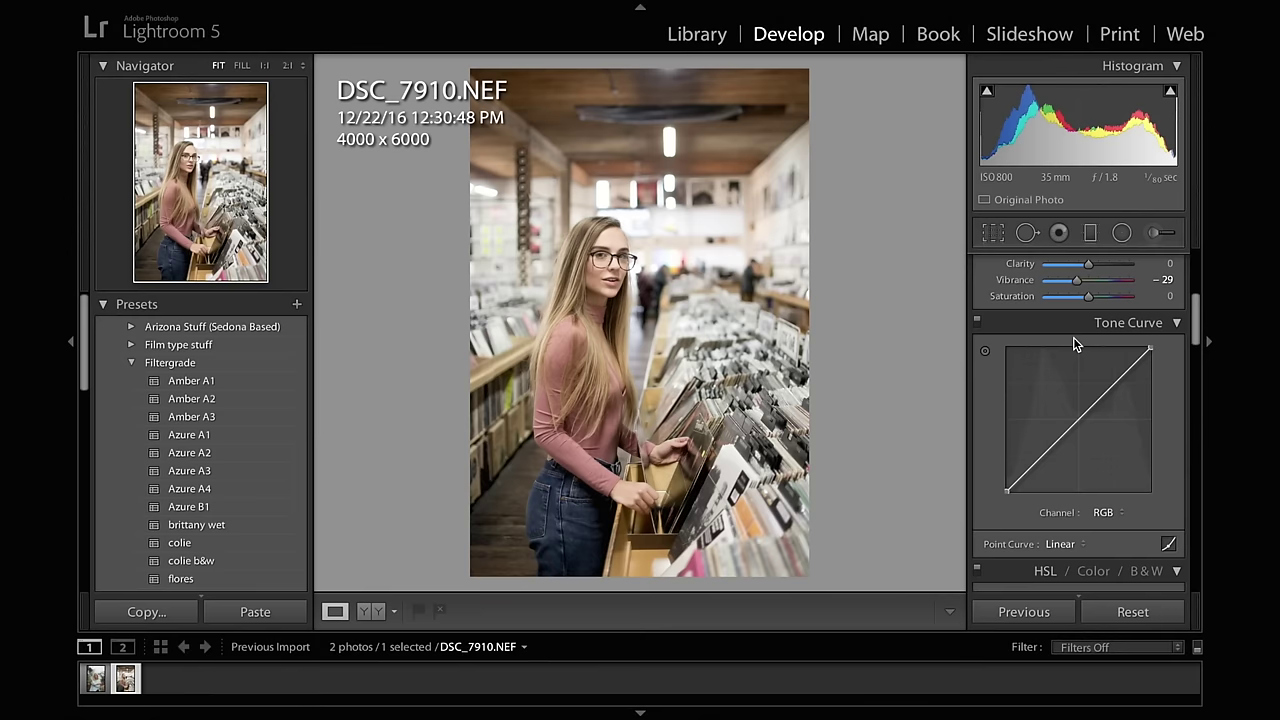
scroll(1076, 340, "down", 3)
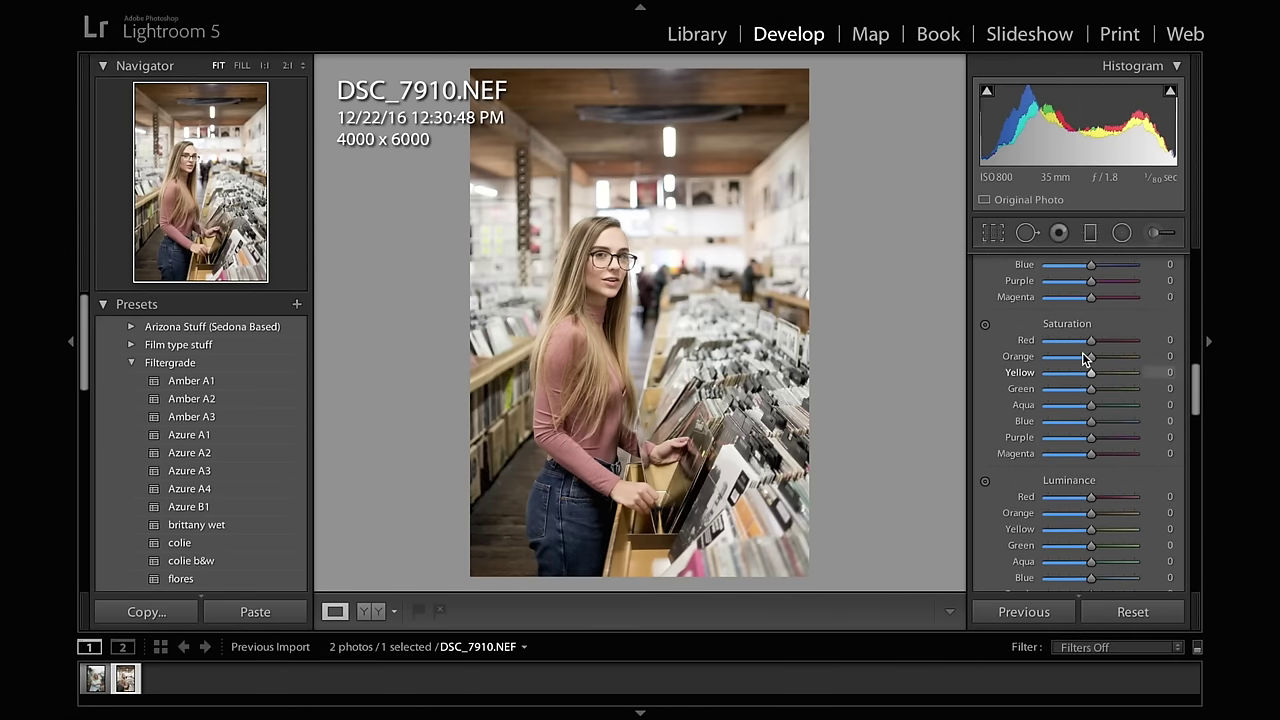
scroll(1087, 362, "up", 4)
scroll(1097, 383, "down", 3)
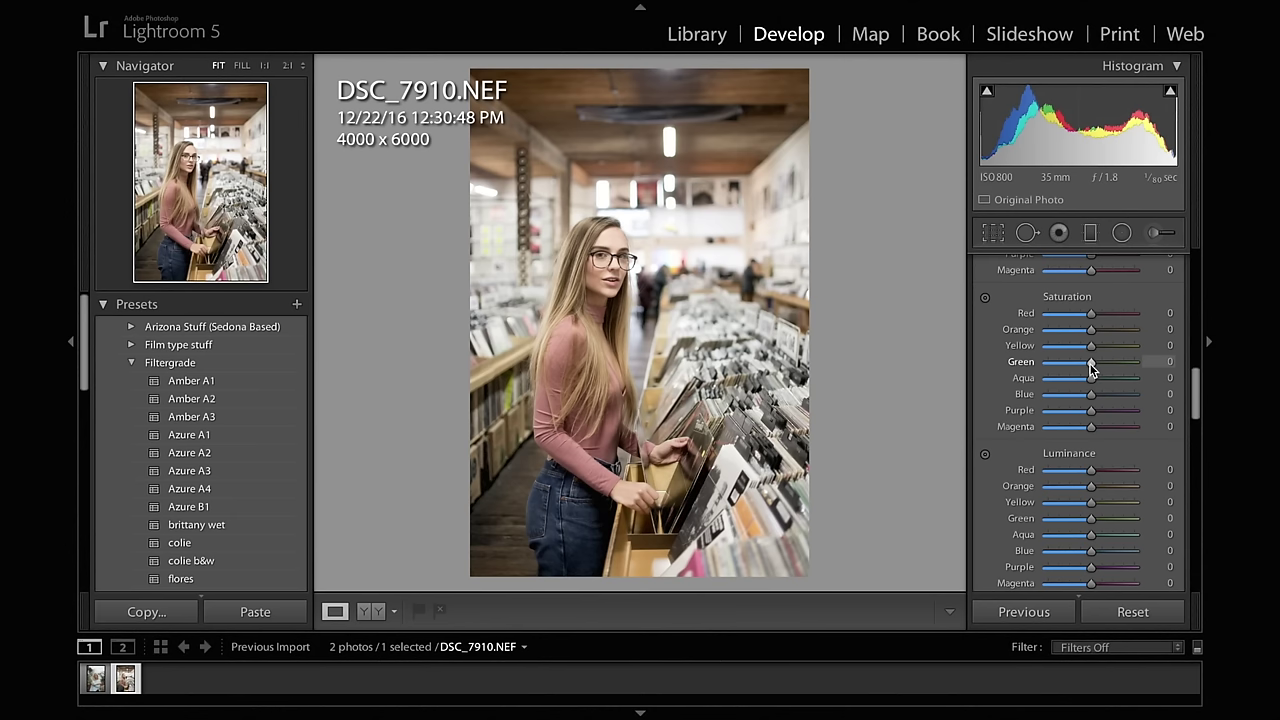
left_click_drag(1091, 329, 1113, 337)
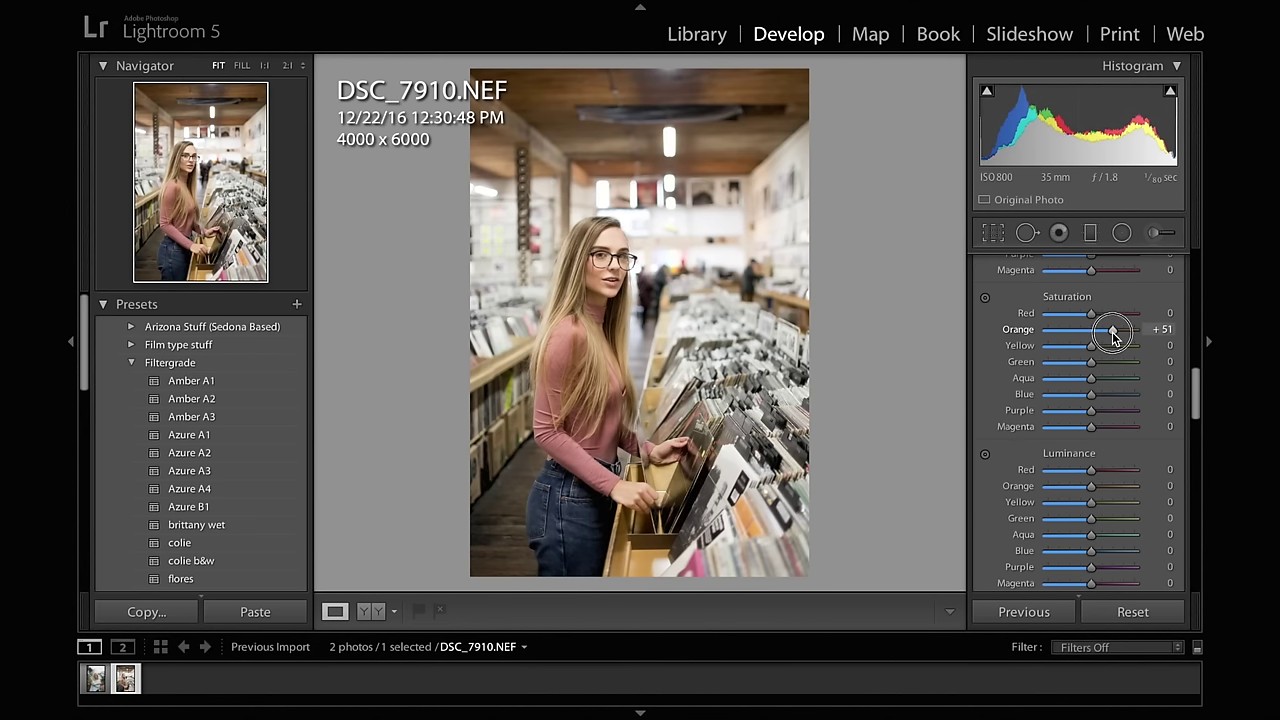
left_click_drag(1091, 394, 914, 394)
double_click(1092, 397)
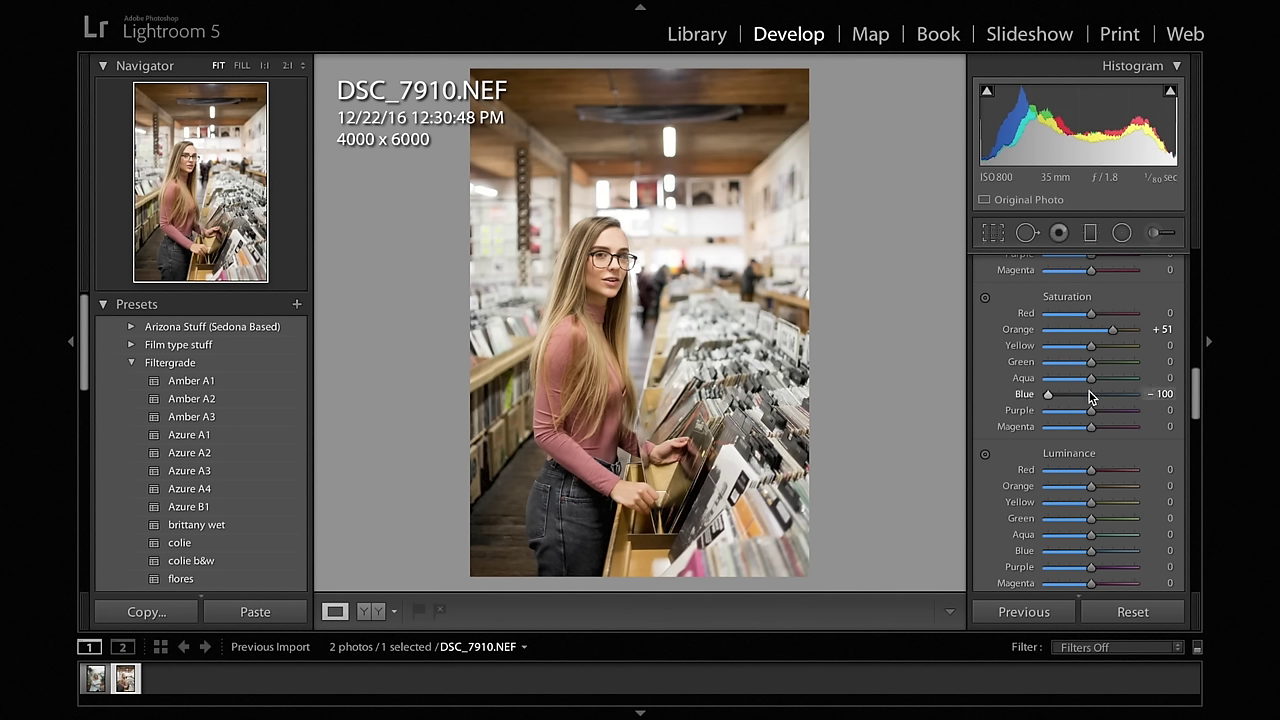
left_click_drag(1092, 398, 1175, 402)
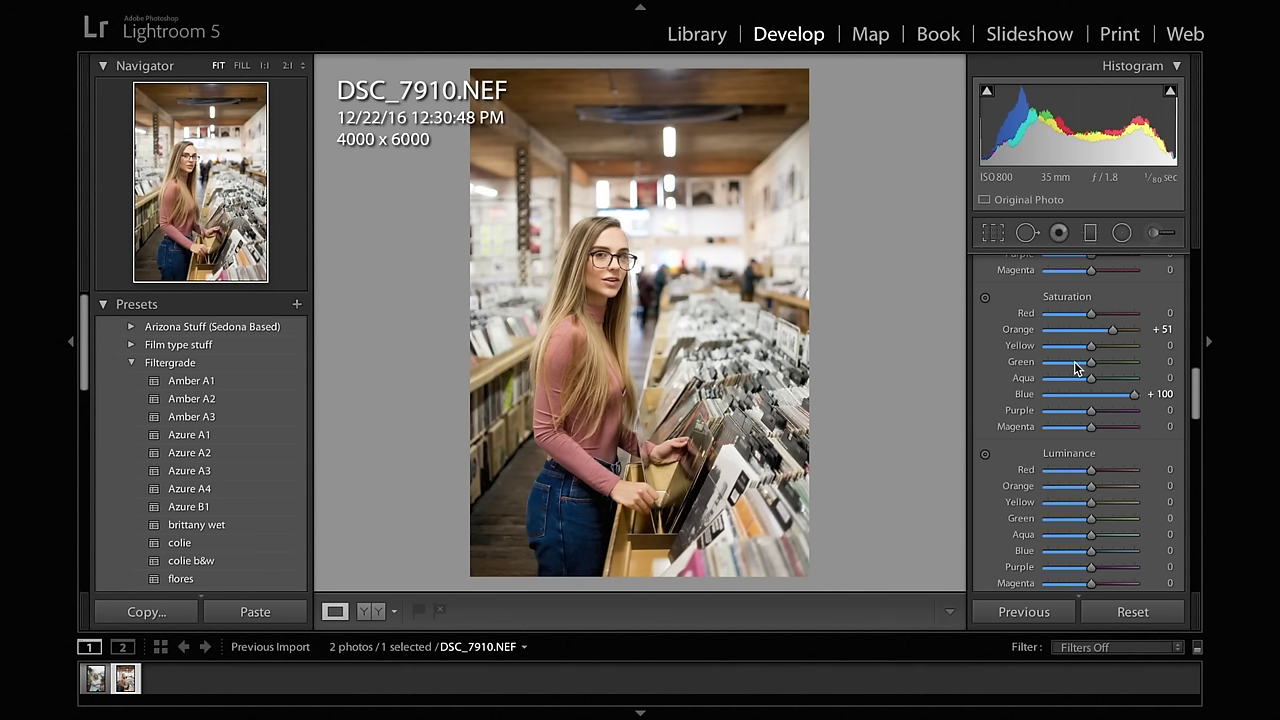
left_click_drag(1123, 397, 1078, 400)
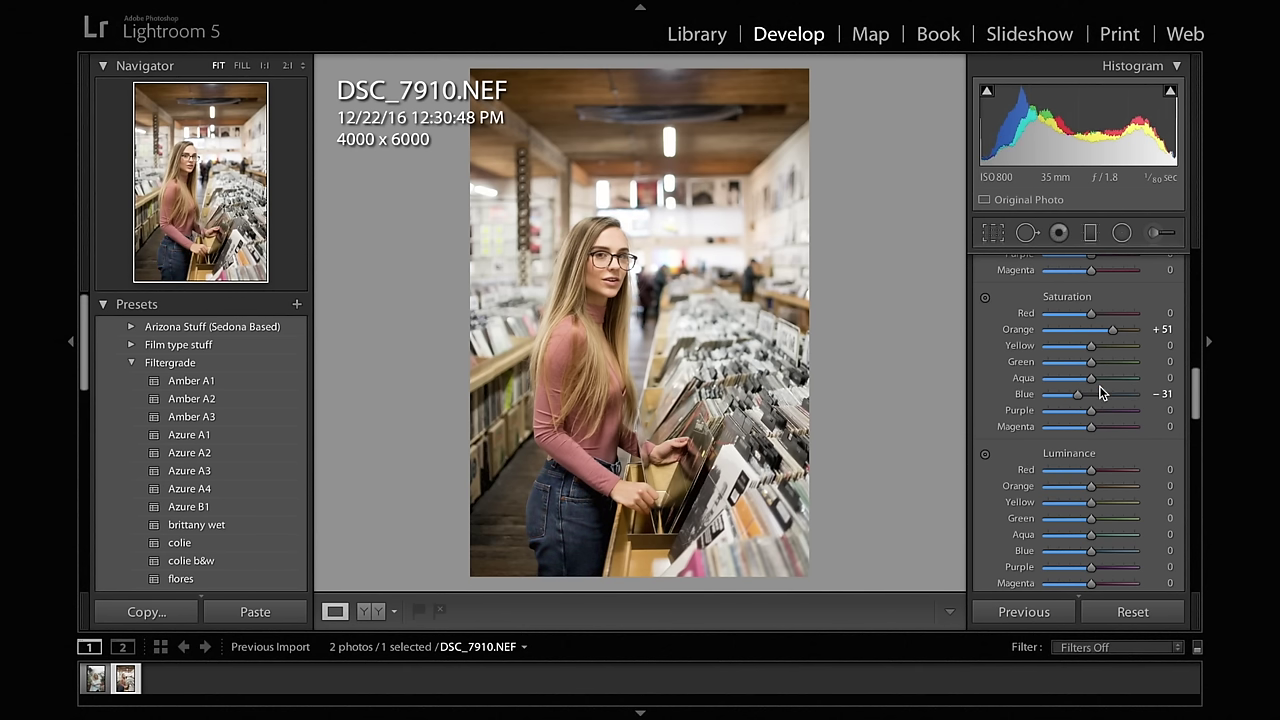
Finalise Red saturation at +10 and Yellow at −8, leaving Orange at +51.
scroll(1082, 398, "down", 3)
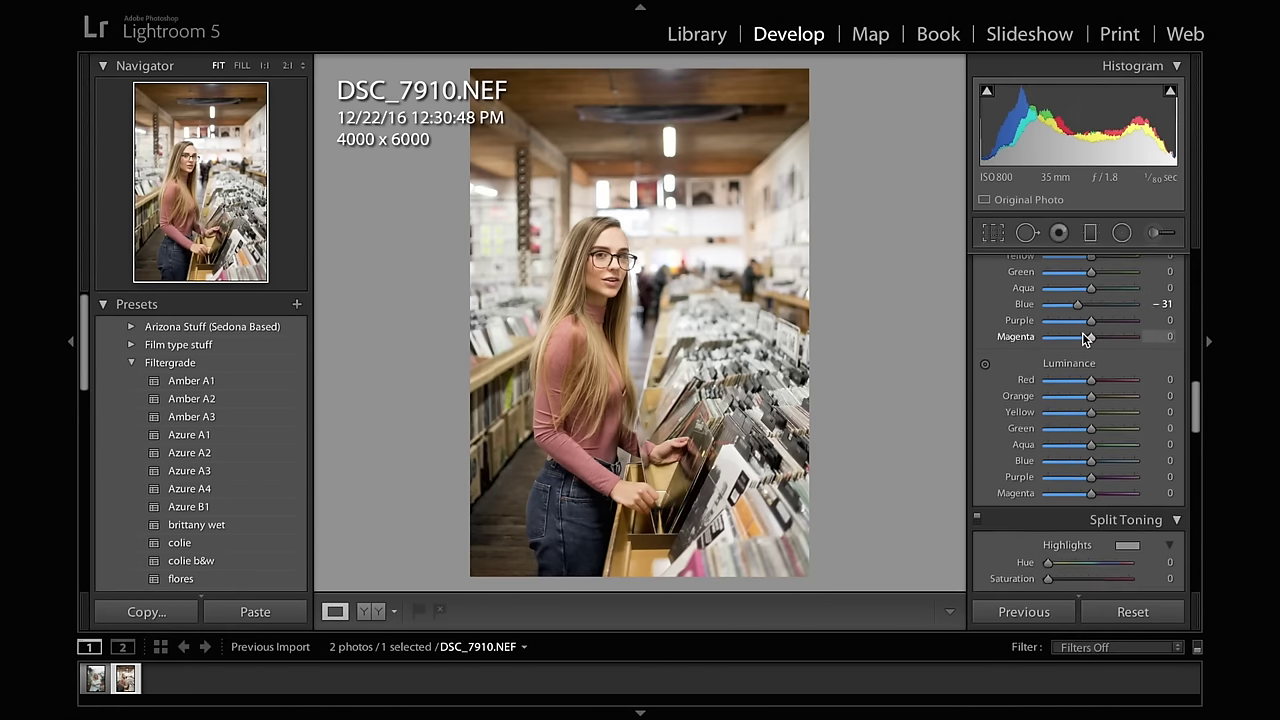
scroll(1092, 340, "up", 2)
left_click_drag(1092, 330, 1095, 346)
scroll(1085, 325, "up", 1)
scroll(1086, 325, "up", 1)
scroll(1094, 345, "up", 2)
scroll(1091, 350, "up", 3)
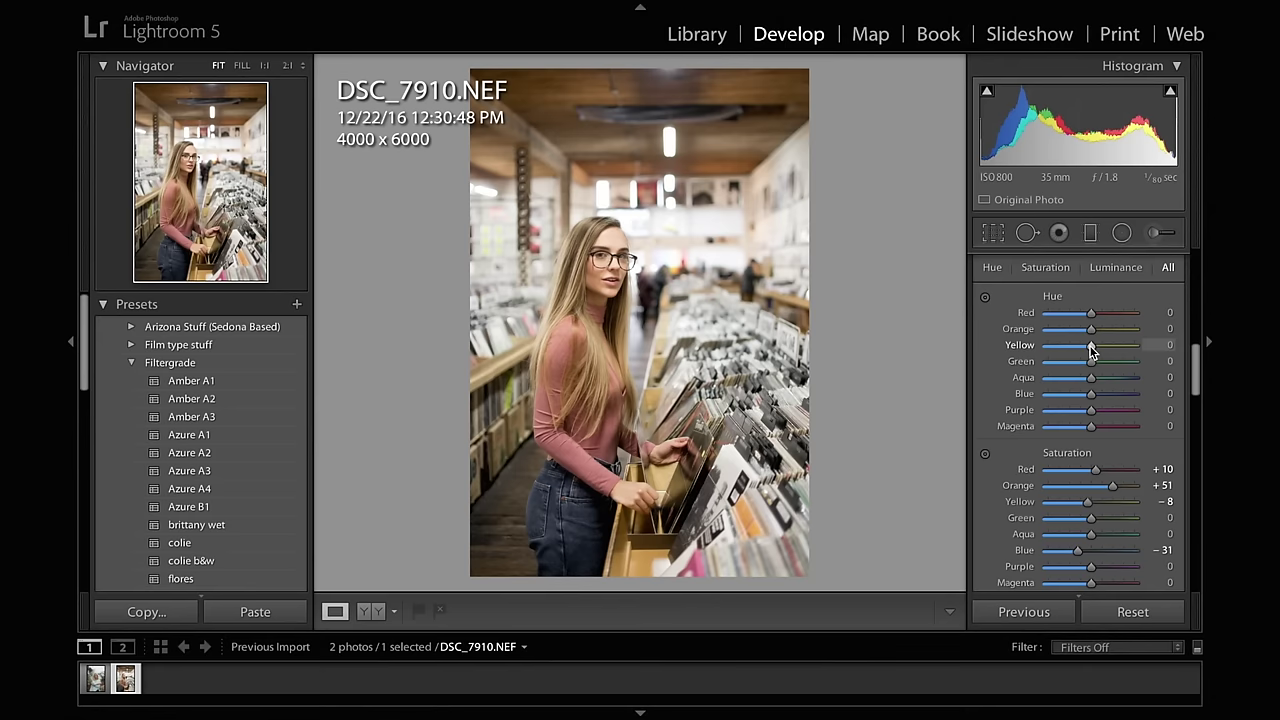
scroll(1094, 428, "down", 8)
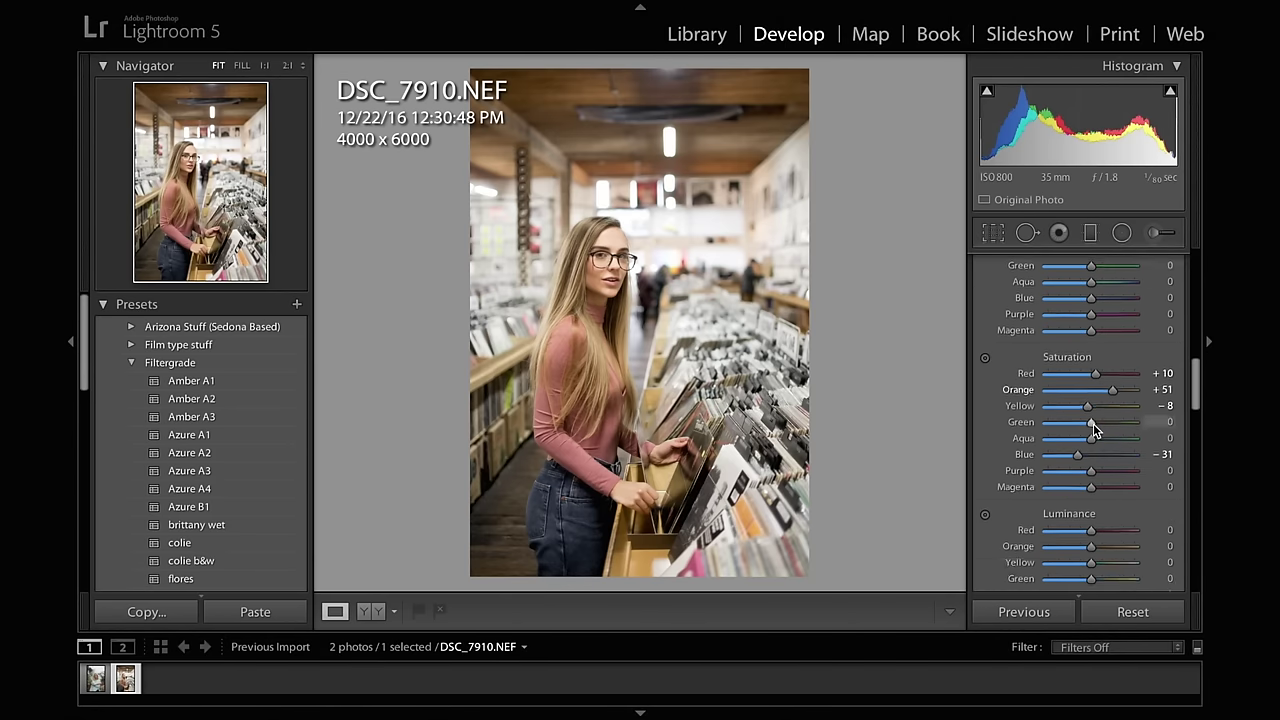
scroll(1090, 420, "down", 2)
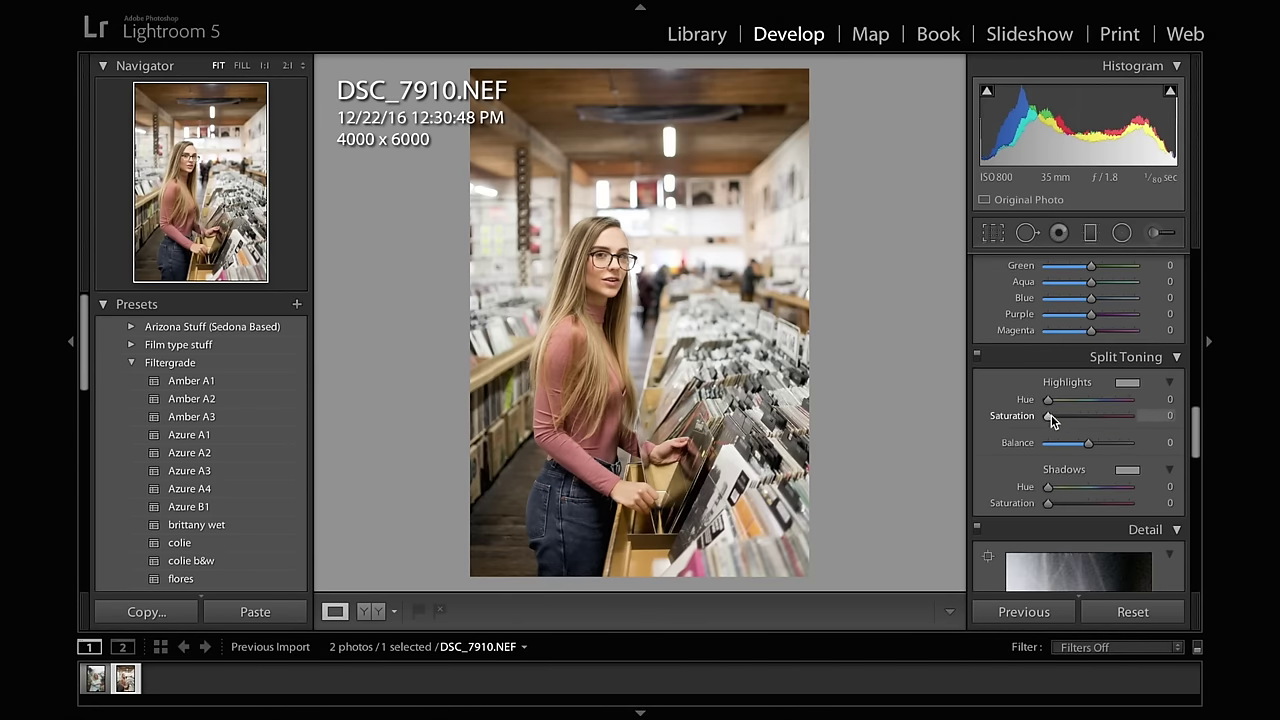
Split-tone DSC_7910: highlights hue 198 saturation 7, shadows hue 25 saturation 5.
mouse_move(1050, 416)
left_mouse_down()
mouse_move(1094, 399)
mouse_move(1053, 419)
mouse_move(1057, 440)
left_mouse_up()
scroll(1058, 422, "down", 1)
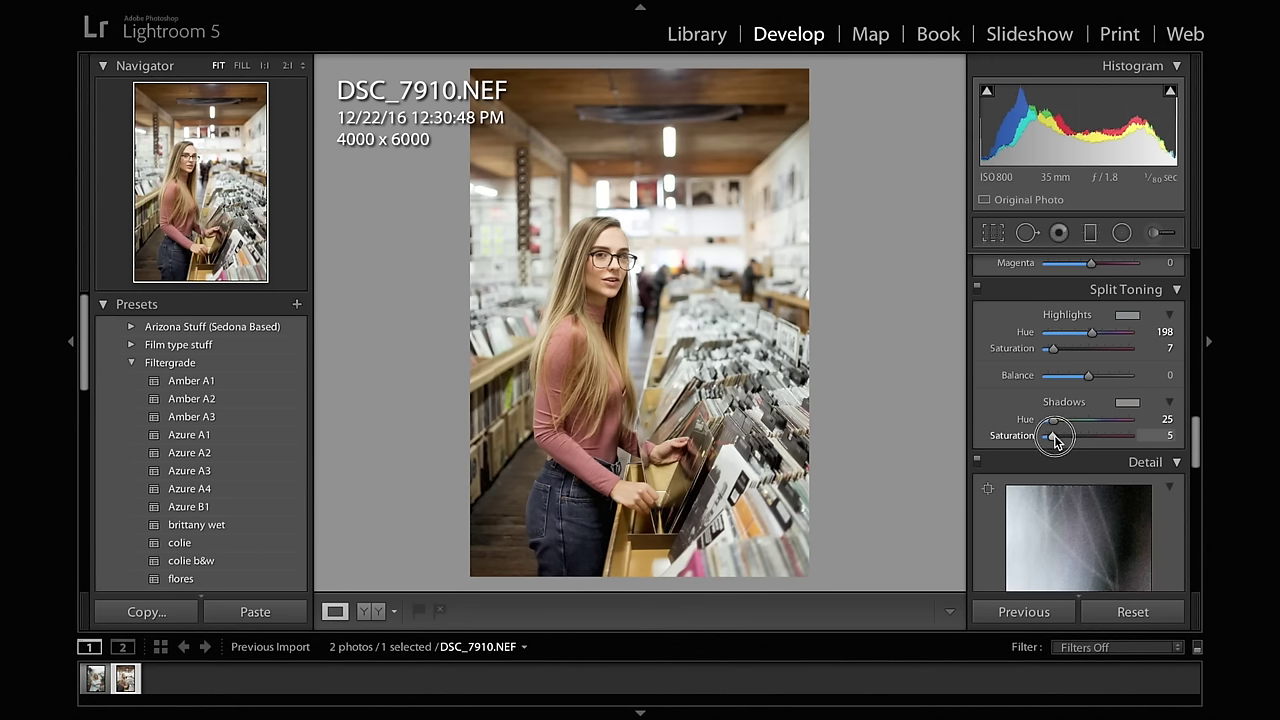
scroll(1052, 428, "up", 10)
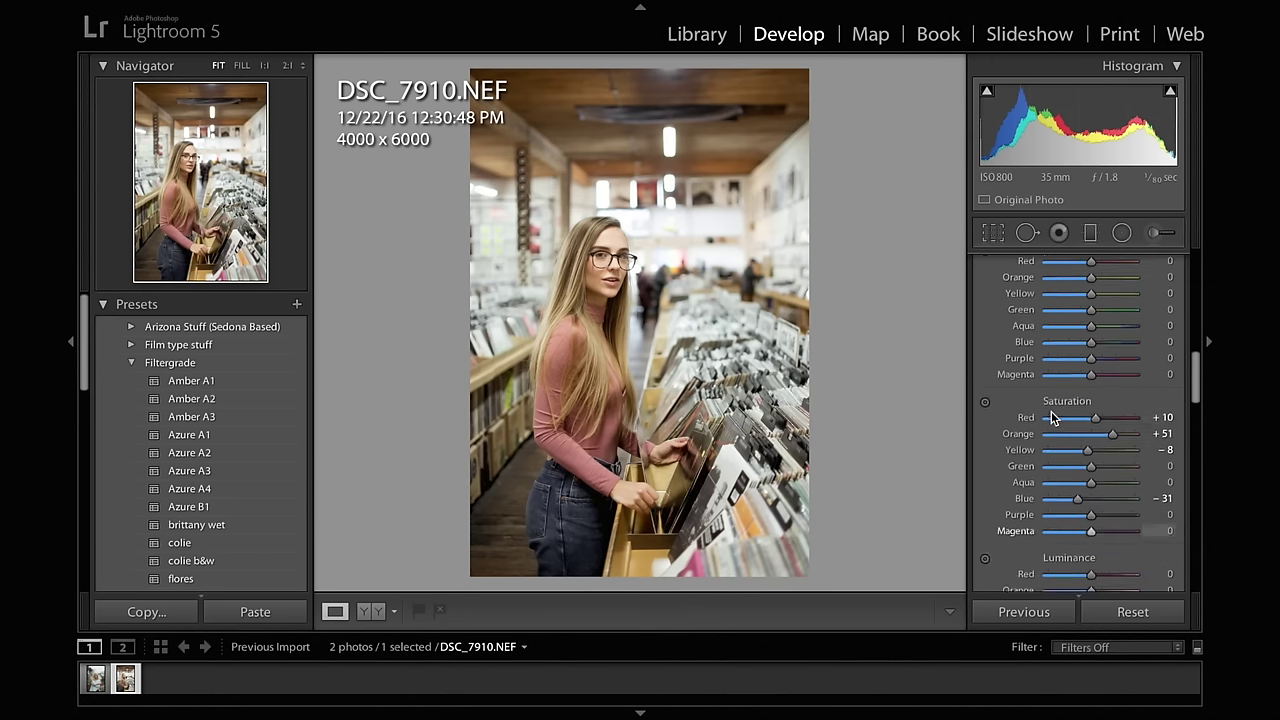
scroll(1051, 411, "down", 3)
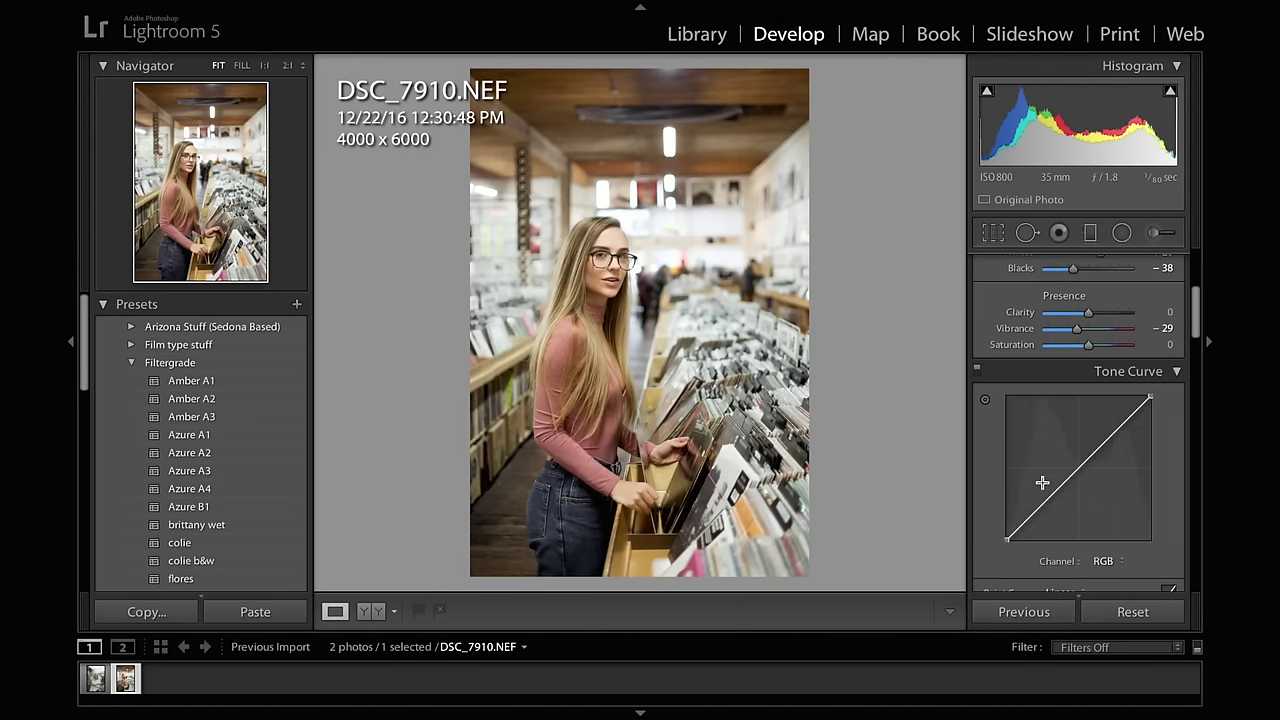
Add three RGB curve points, lift the black endpoint and lower the white endpoint to 89.8%.
left_click(1047, 500)
left_click(1088, 460)
left_click(1126, 421)
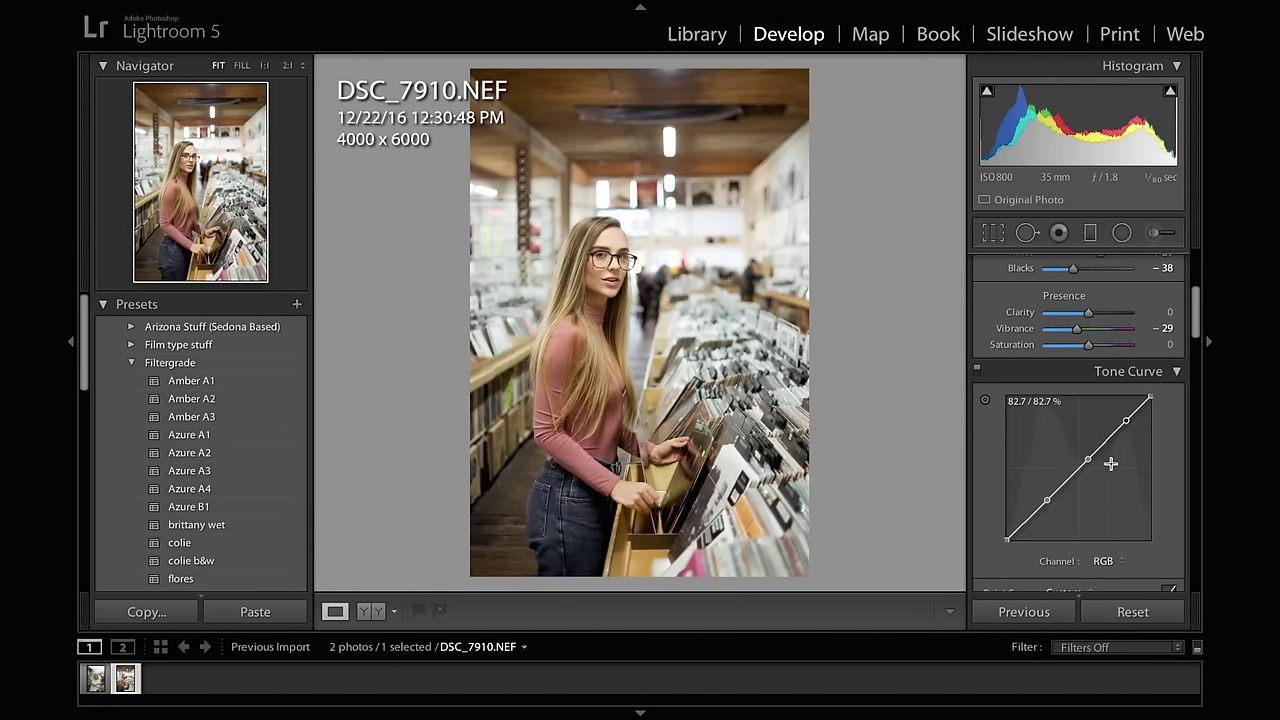
left_click_drag(1006, 540, 1045, 503)
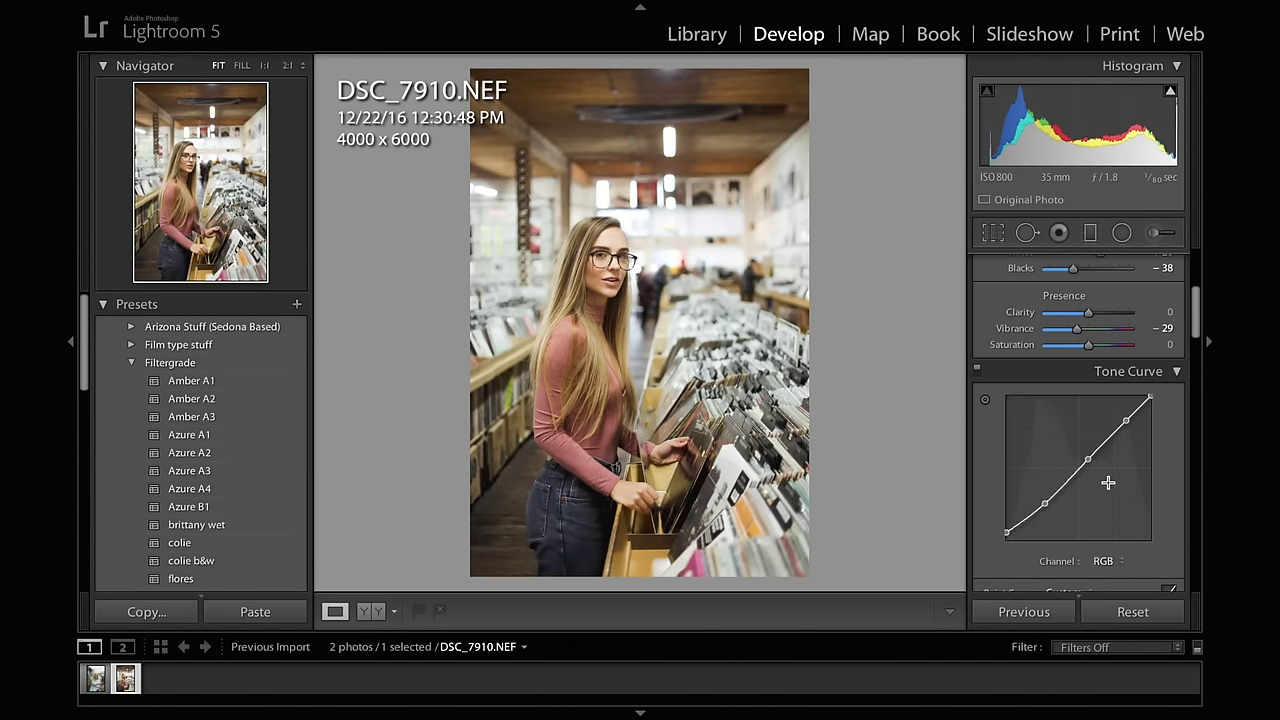
mouse_move(1150, 397)
left_mouse_down()
mouse_move(1123, 421)
mouse_move(1150, 410)
left_mouse_up()
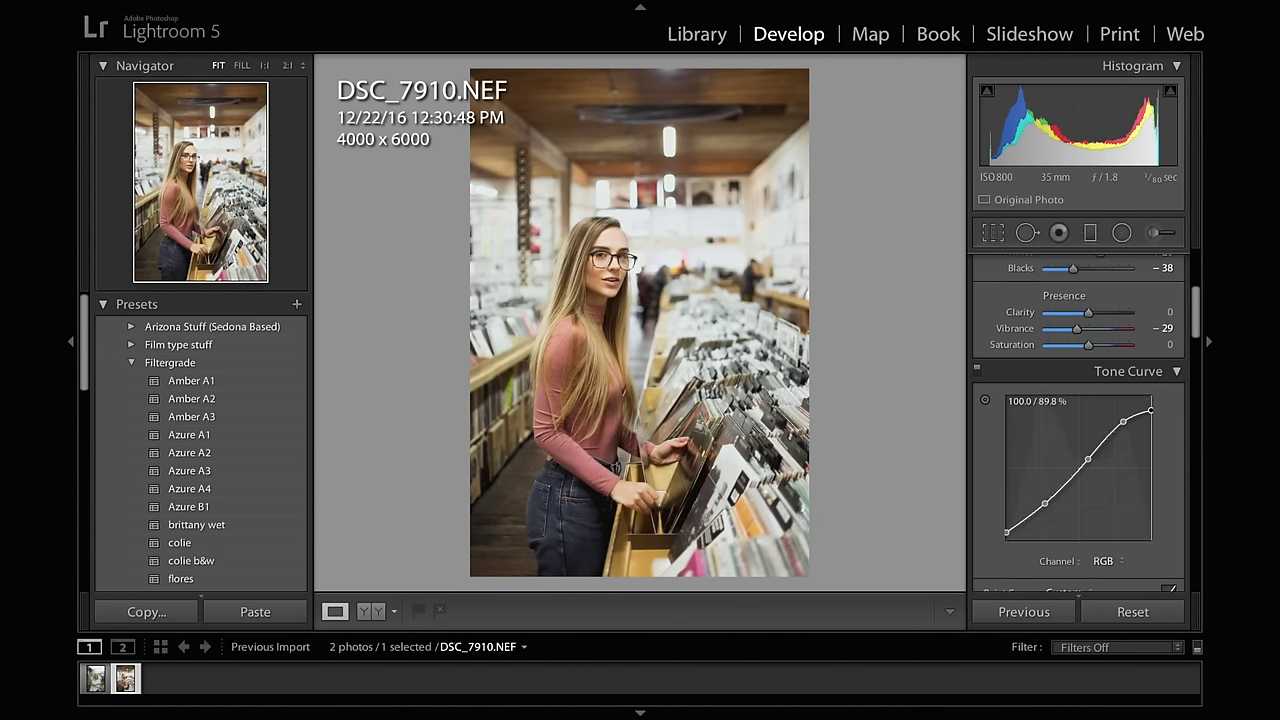
Set Highlights 0 and Blacks −22, and raise the curve's white point slightly.
scroll(1085, 460, "up", 5)
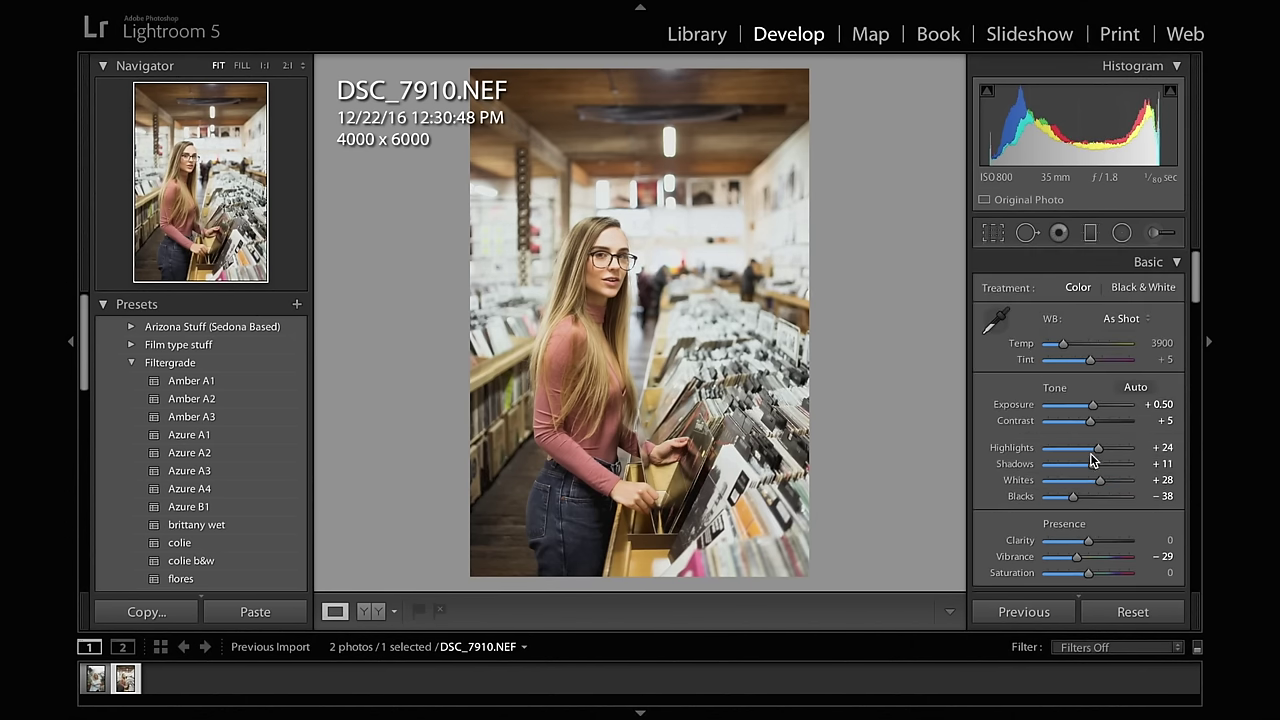
left_click_drag(1075, 496, 1087, 450)
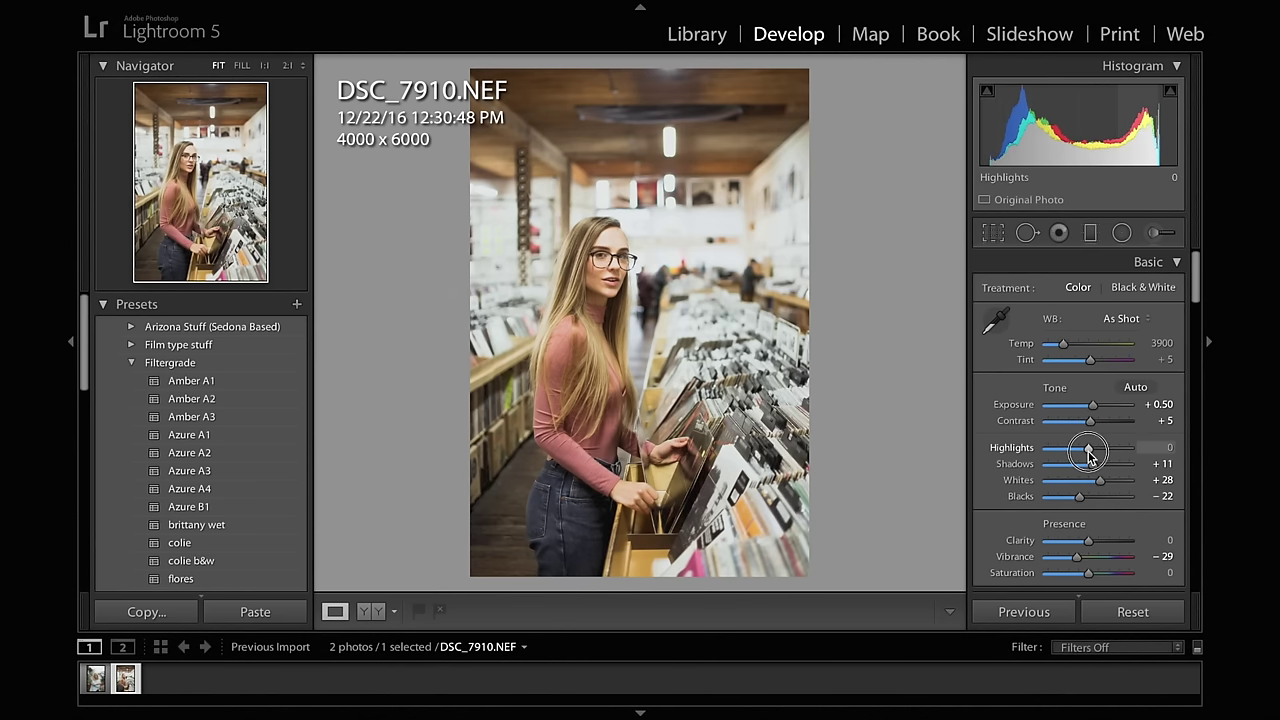
scroll(1095, 455, "down", 6)
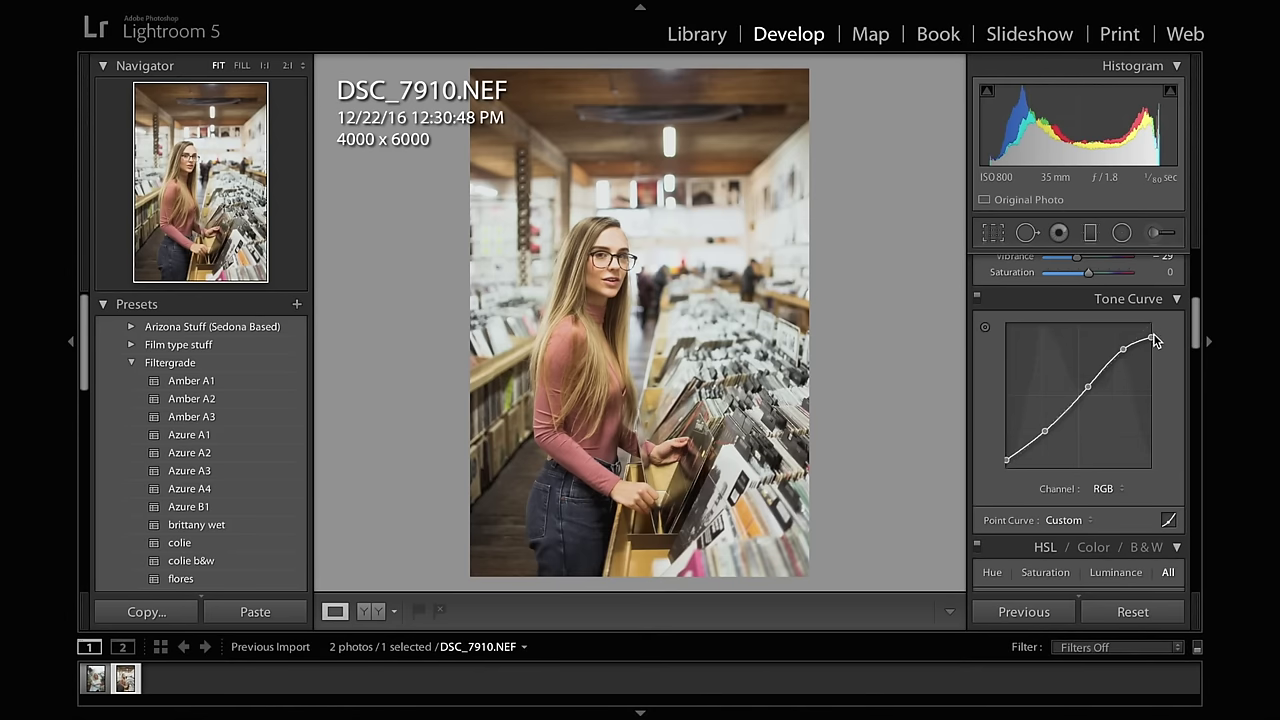
left_click_drag(1151, 340, 1151, 330)
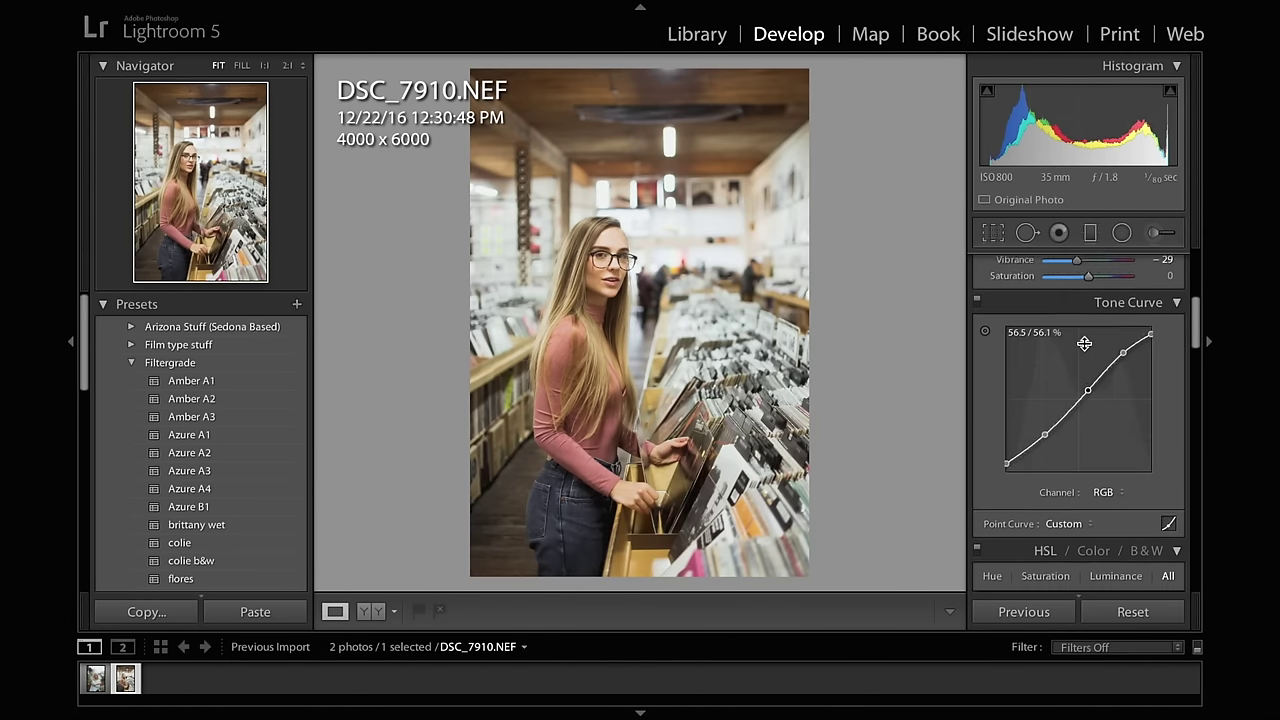
Add a −11 Highlight Priority post-crop vignette, leaving grain at 0.
scroll(1080, 345, "up", 5)
scroll(1079, 370, "down", 15)
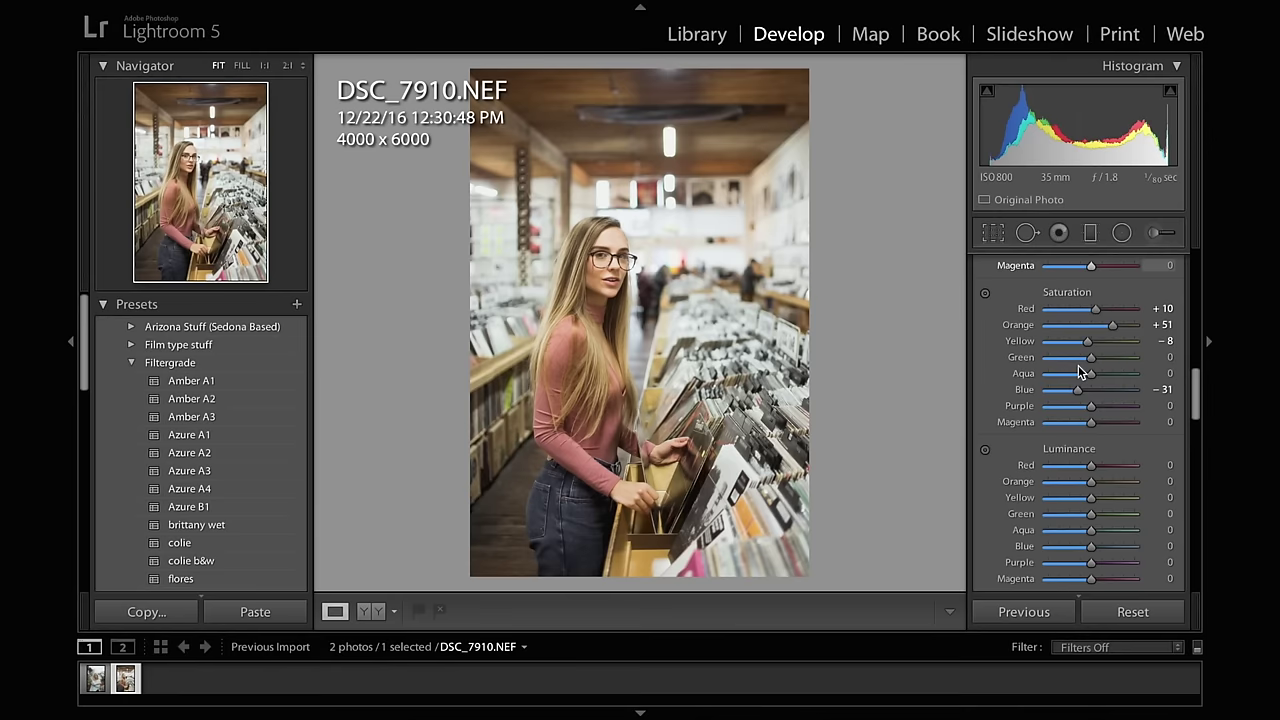
scroll(1079, 380, "down", 8)
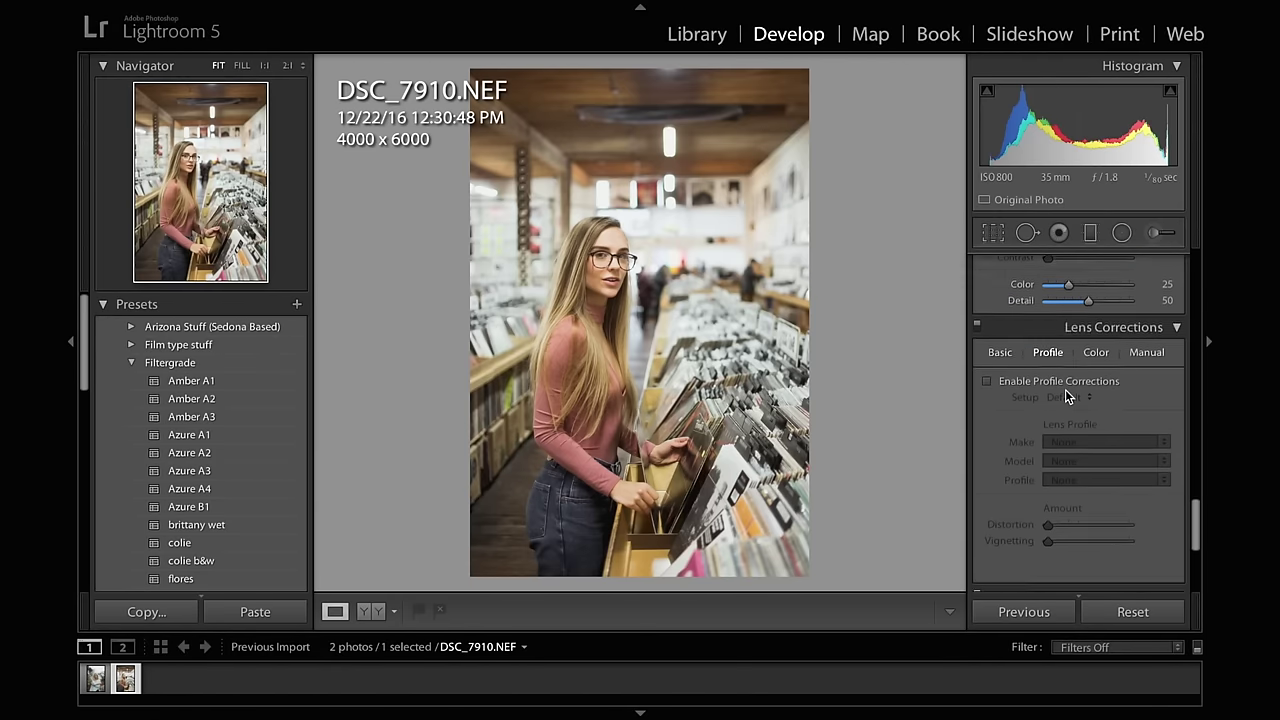
left_click_drag(1088, 466, 1080, 456)
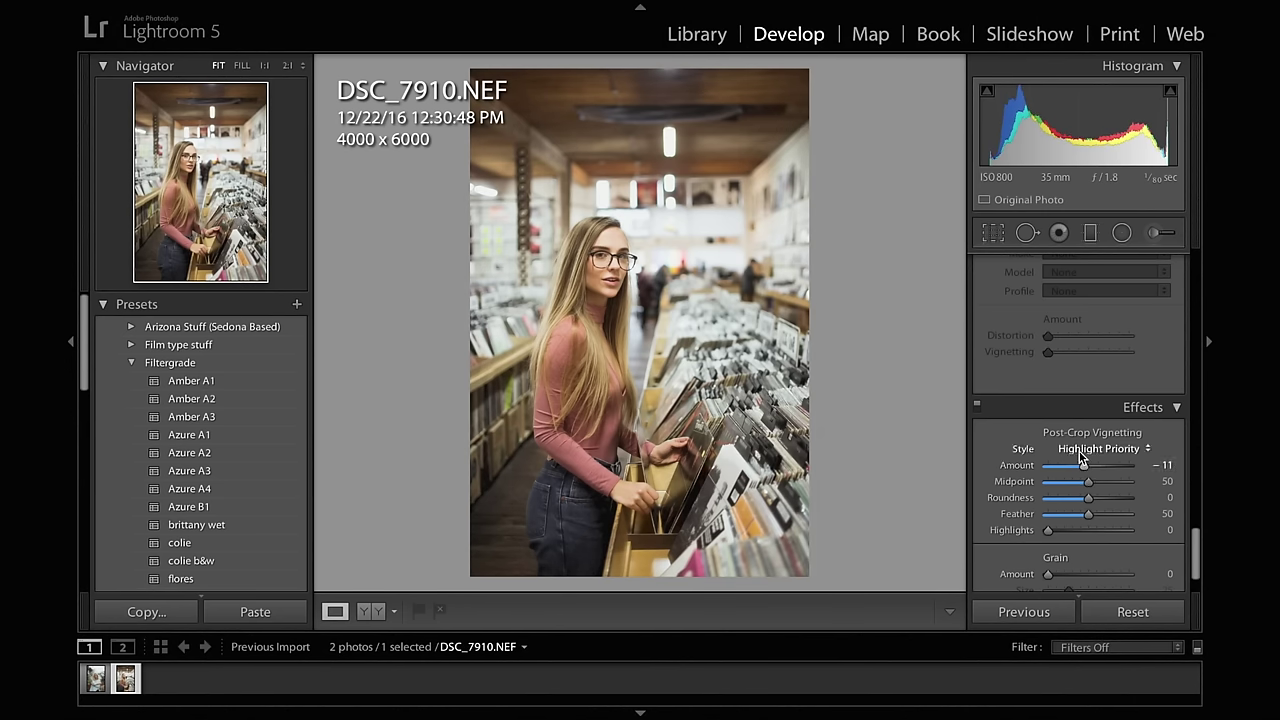
scroll(1080, 470, "down", 2)
left_click_drag(1048, 511, 1025, 527)
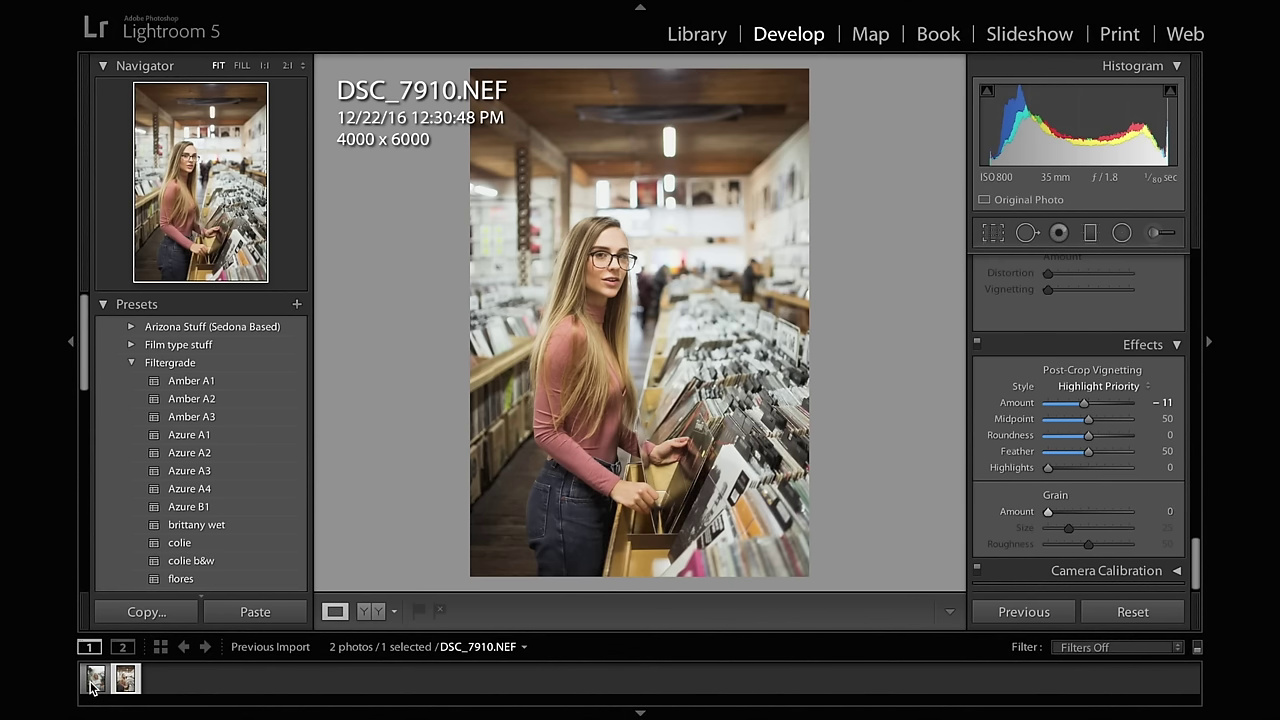
left_click(92, 681)
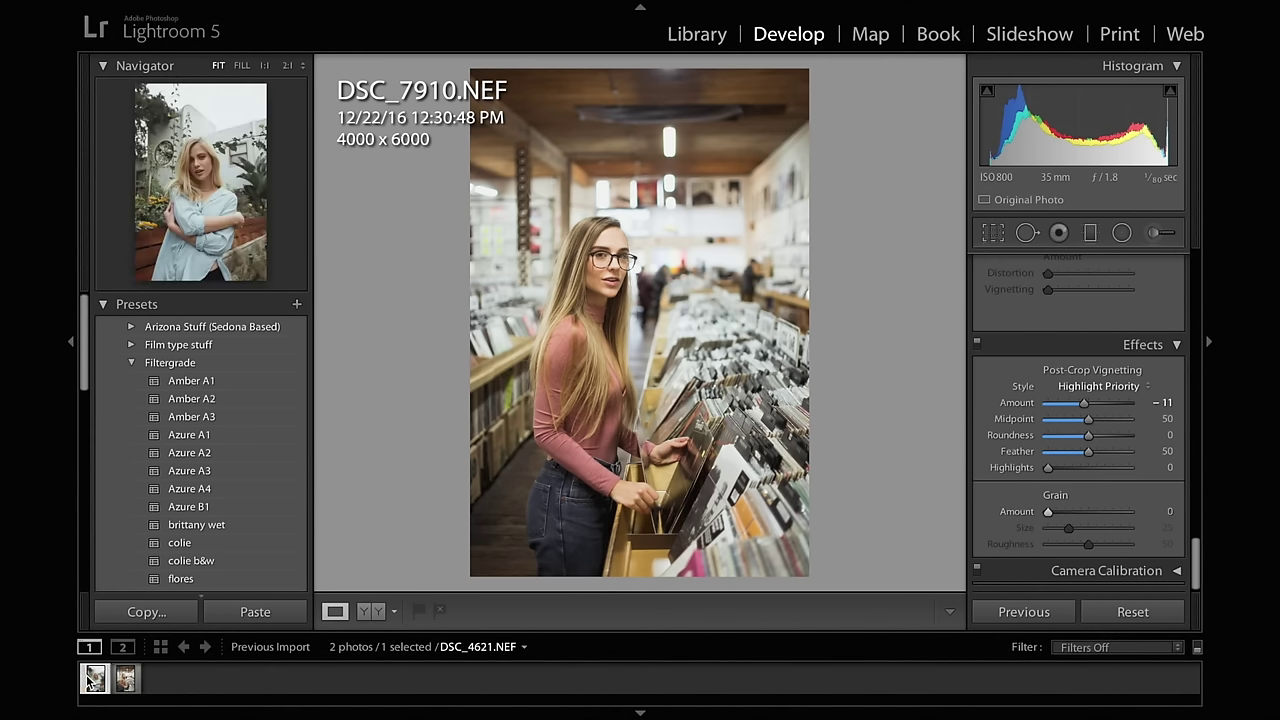
key("Right")
left_click(92, 681)
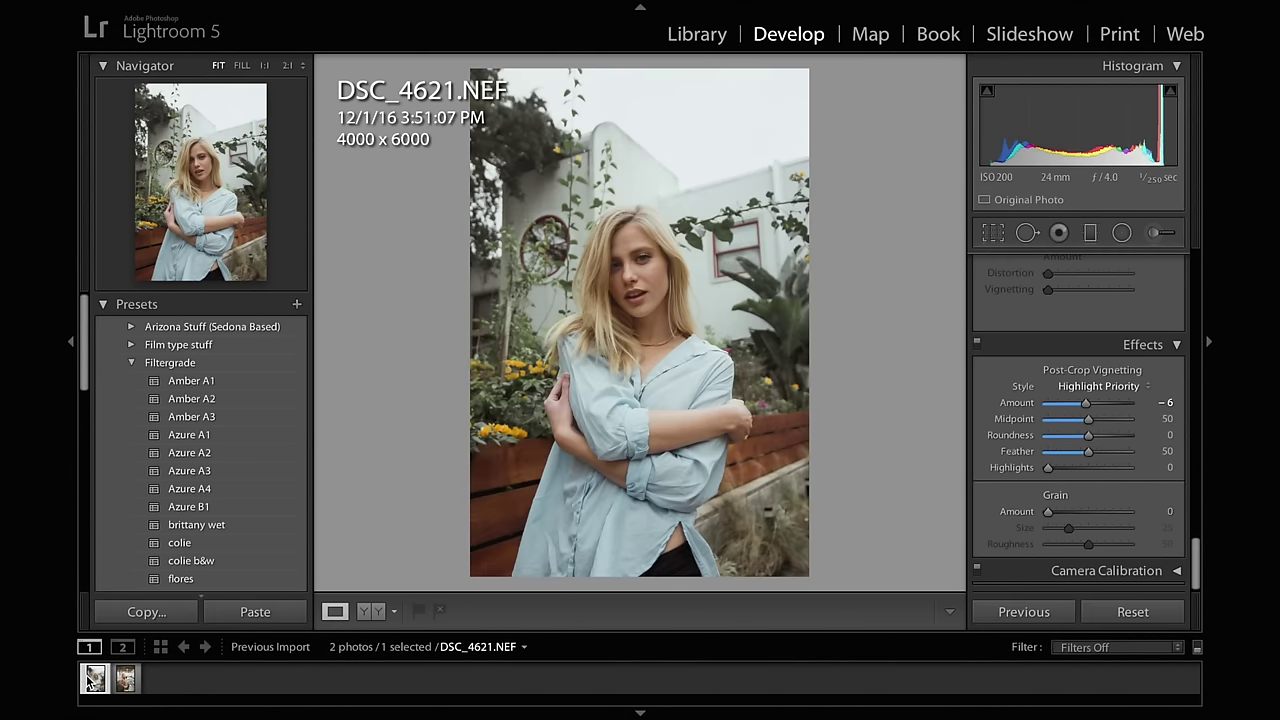
left_click(125, 679)
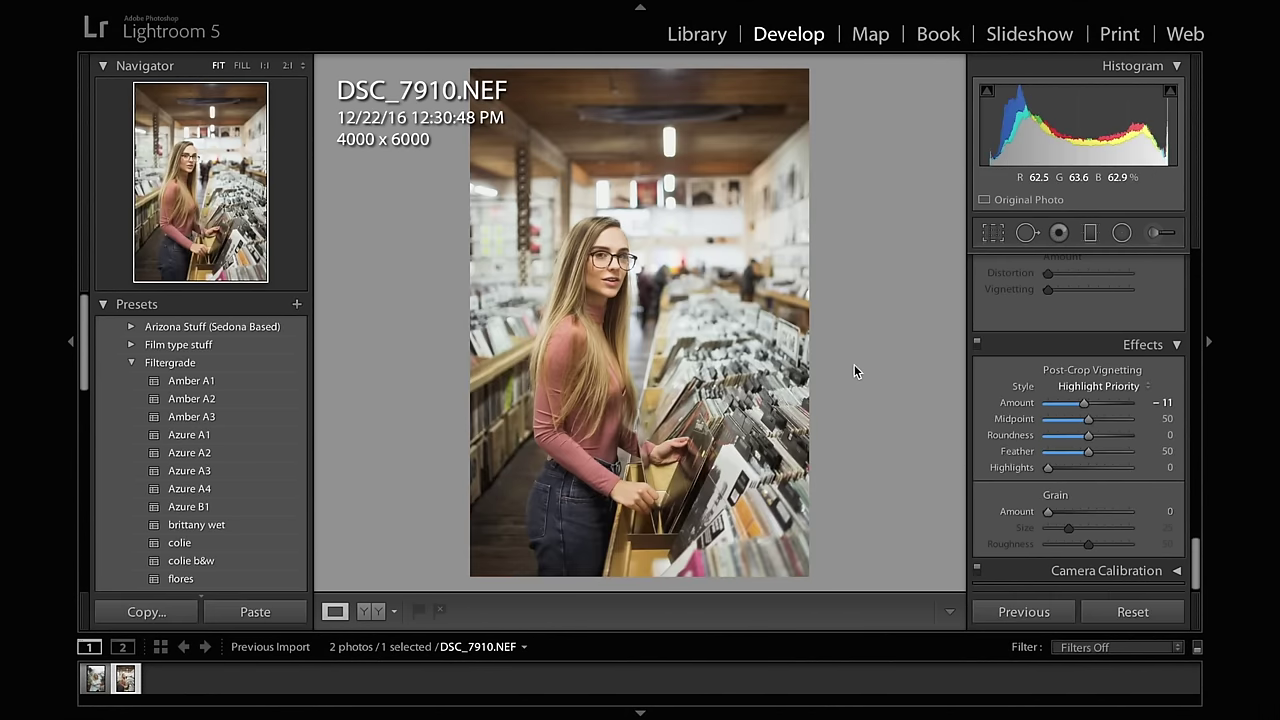
scroll(993, 346, "up", 10)
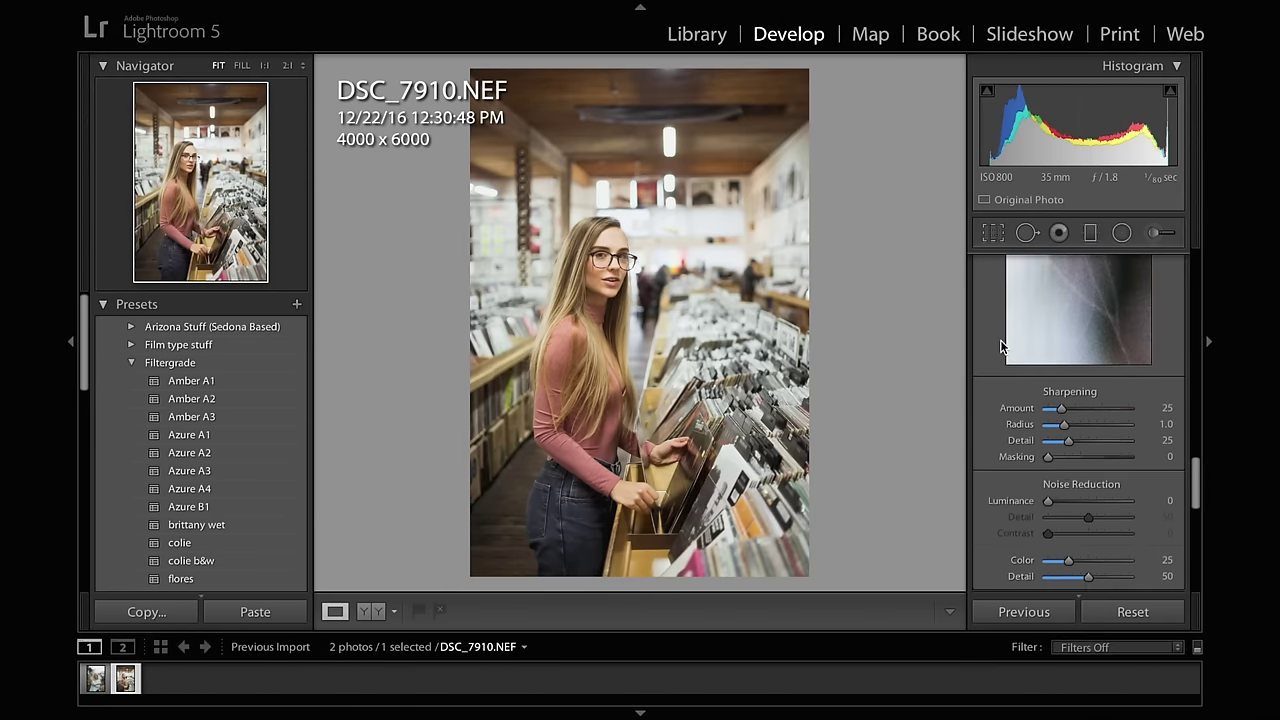
scroll(1080, 340, "up", 8)
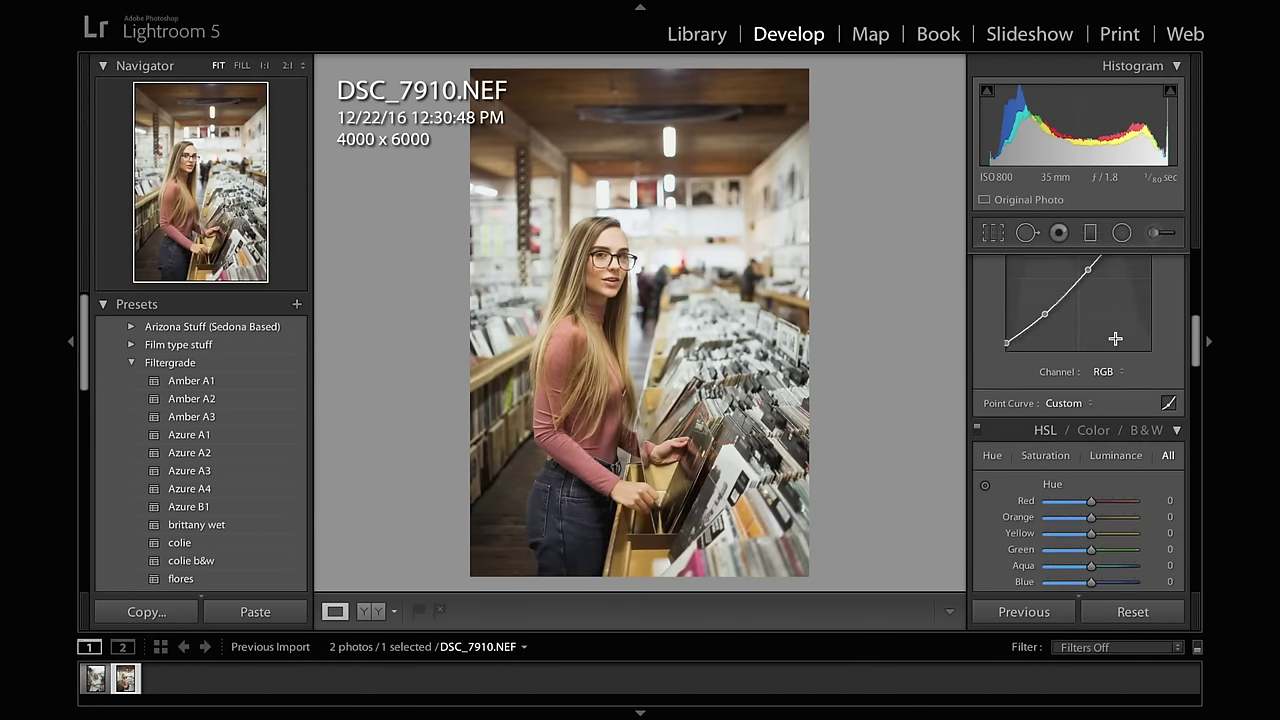
left_click(94, 684)
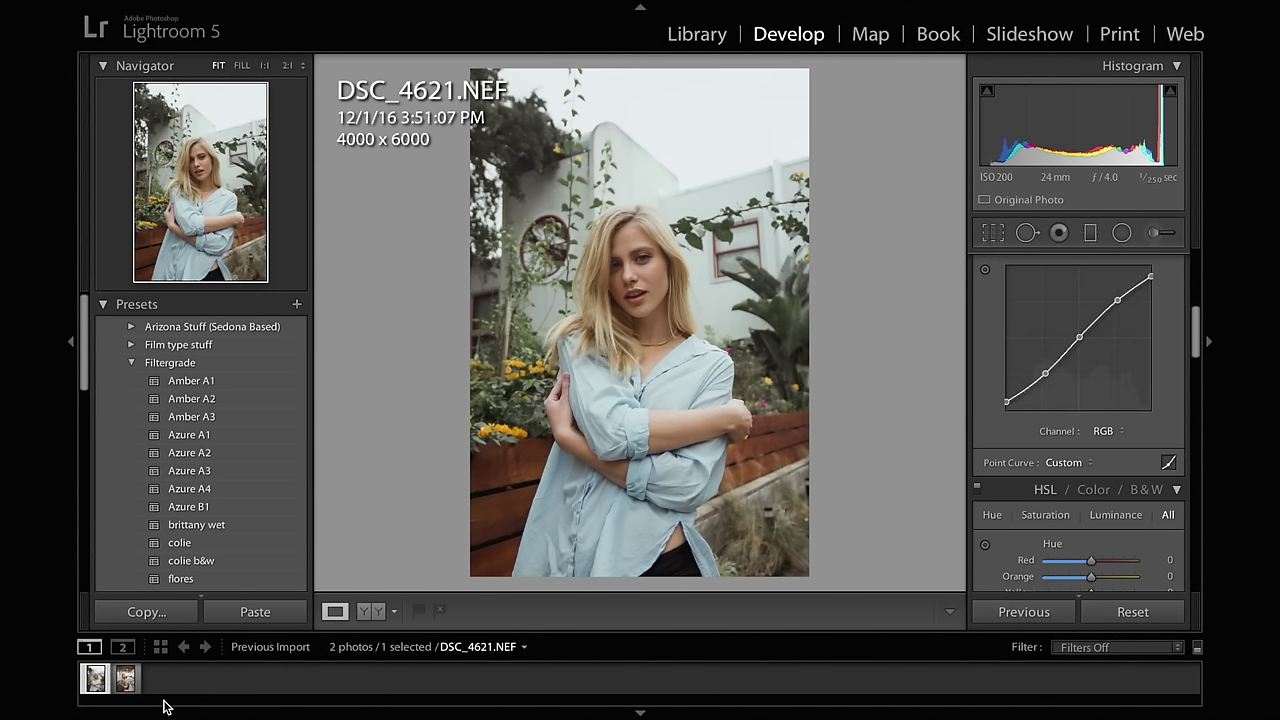
left_click(125, 679)
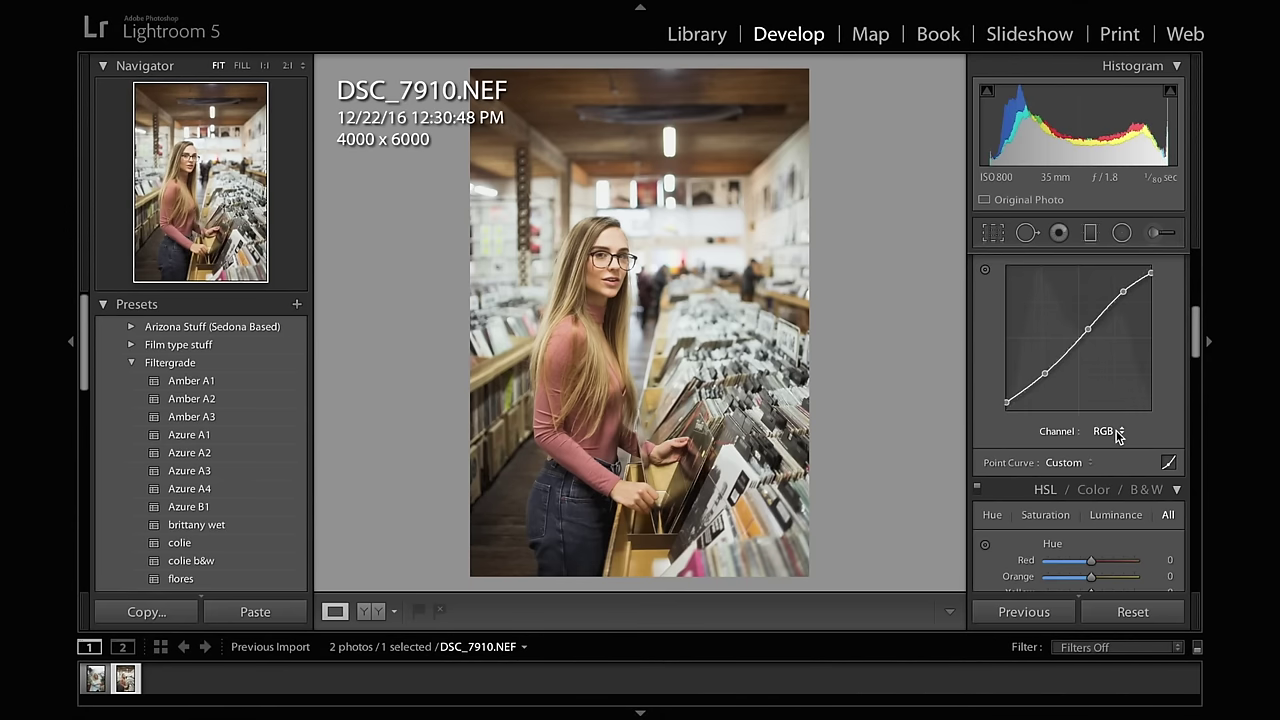
left_click(1117, 435)
left_click(1111, 440)
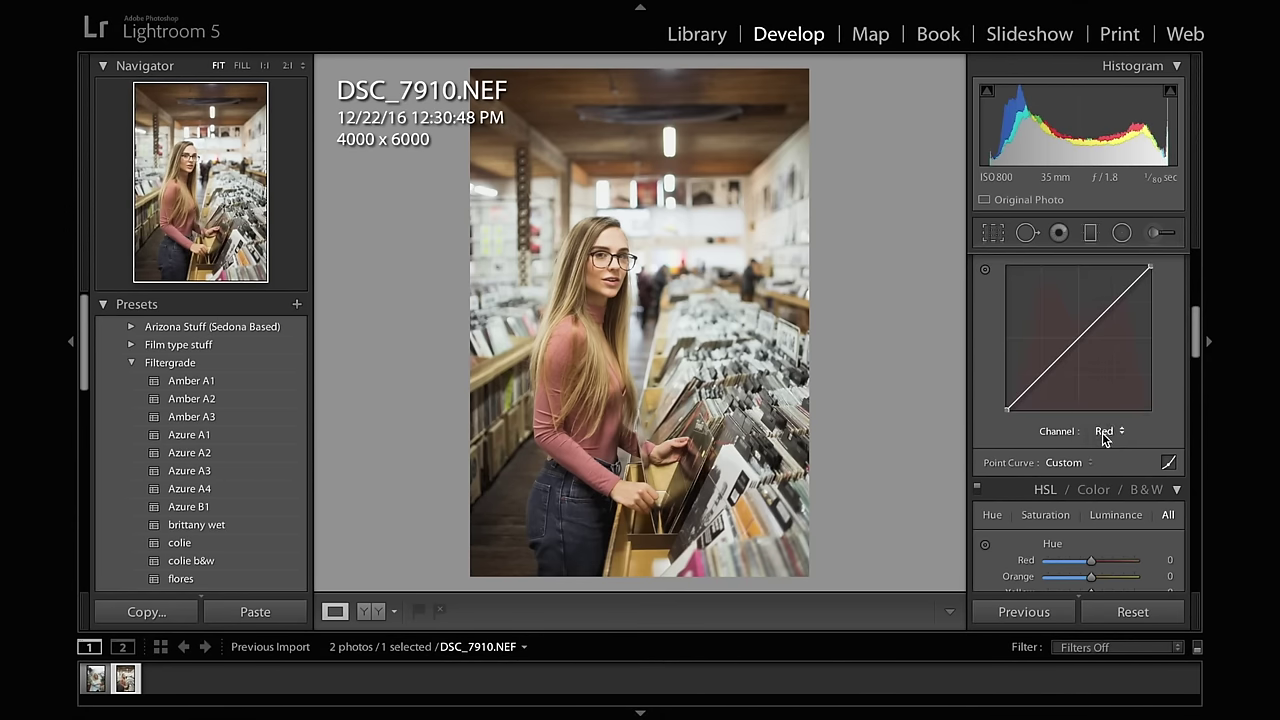
left_click(1111, 444)
left_click(1106, 431)
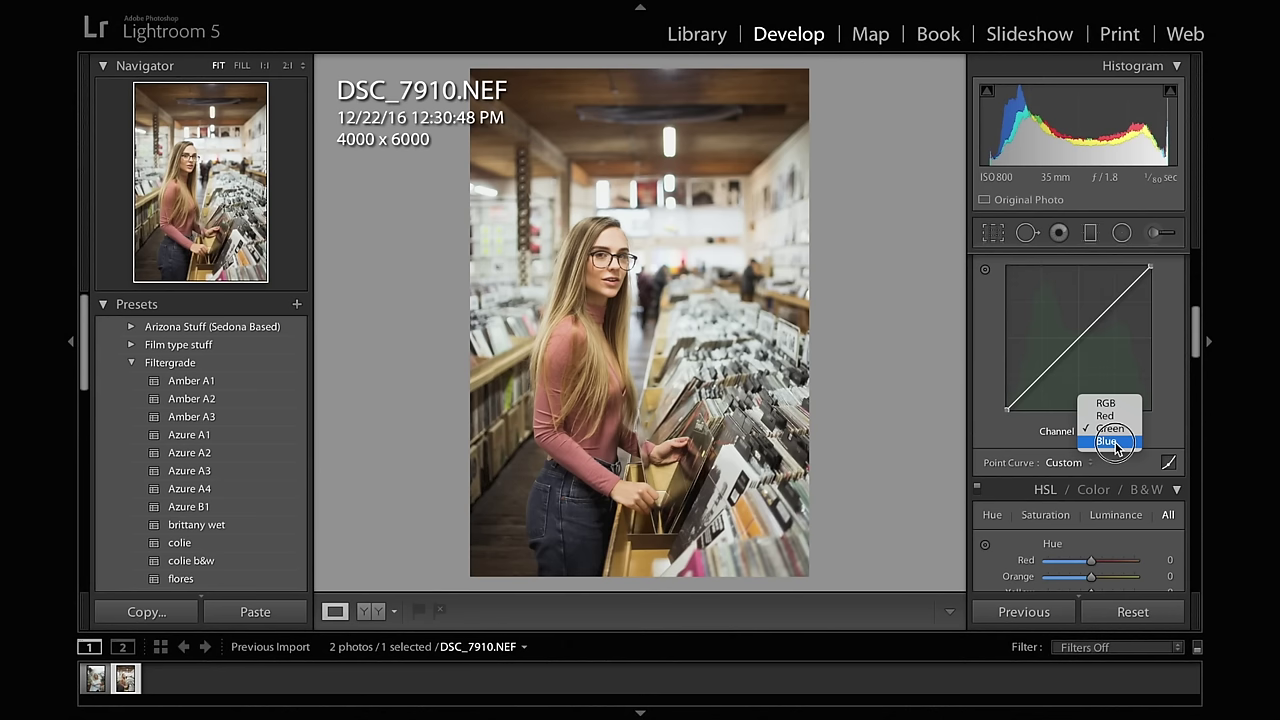
left_click(1107, 442)
left_click(1106, 437)
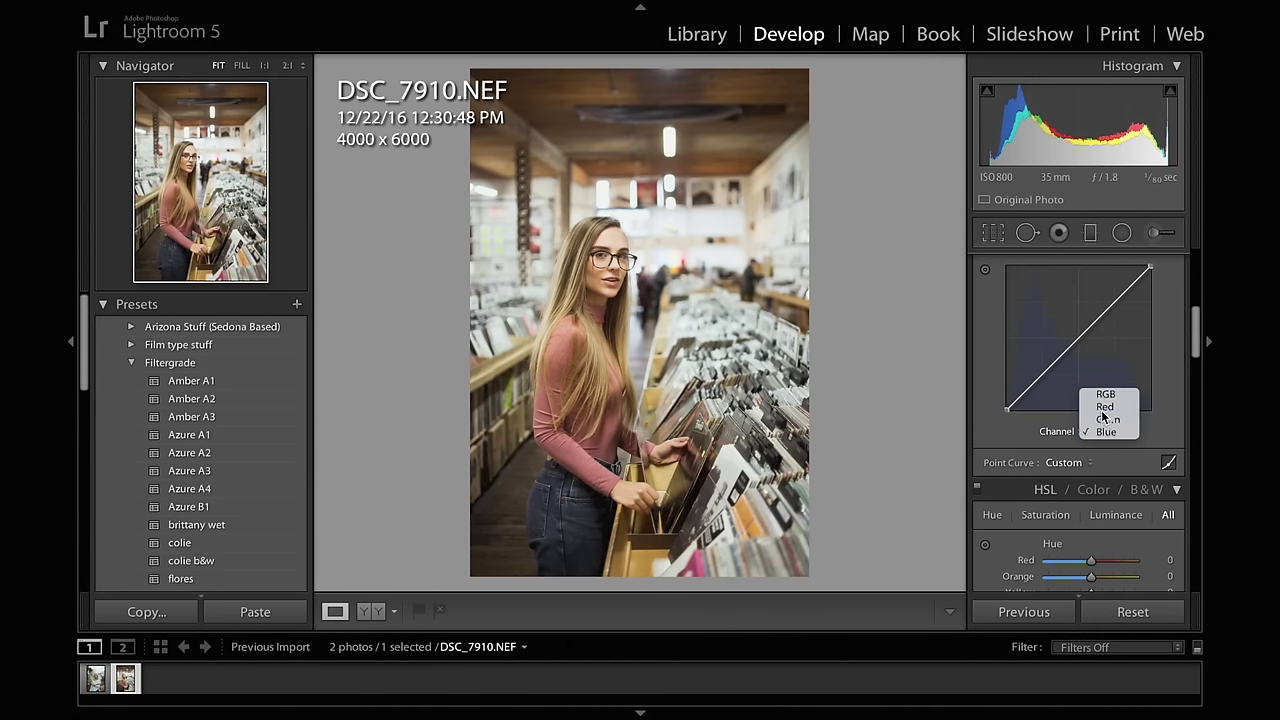
left_click(1104, 411)
scroll(1104, 420, "up", 5)
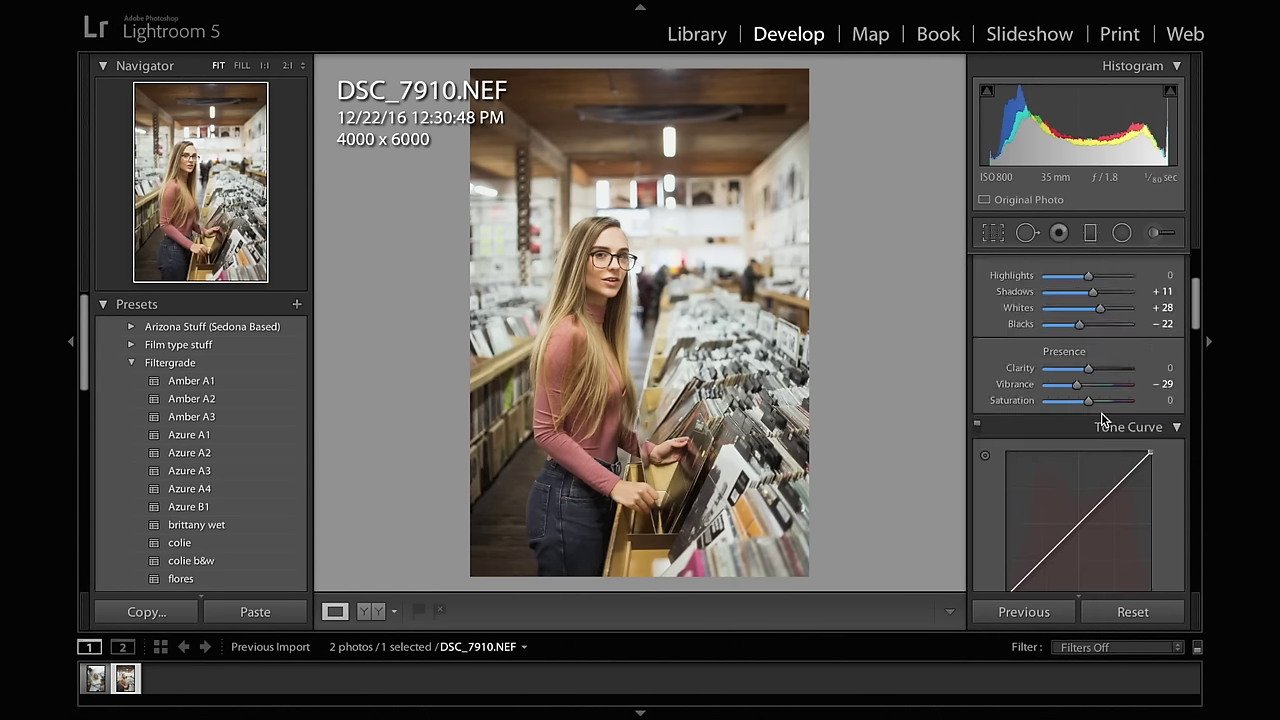